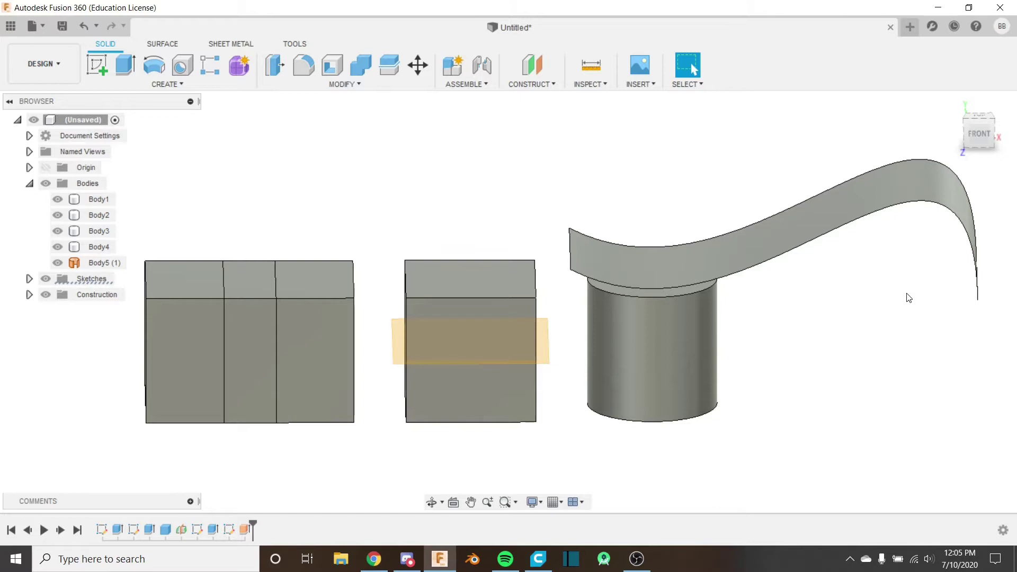
{"action": "left_click", "coordinate": [335, 86]}
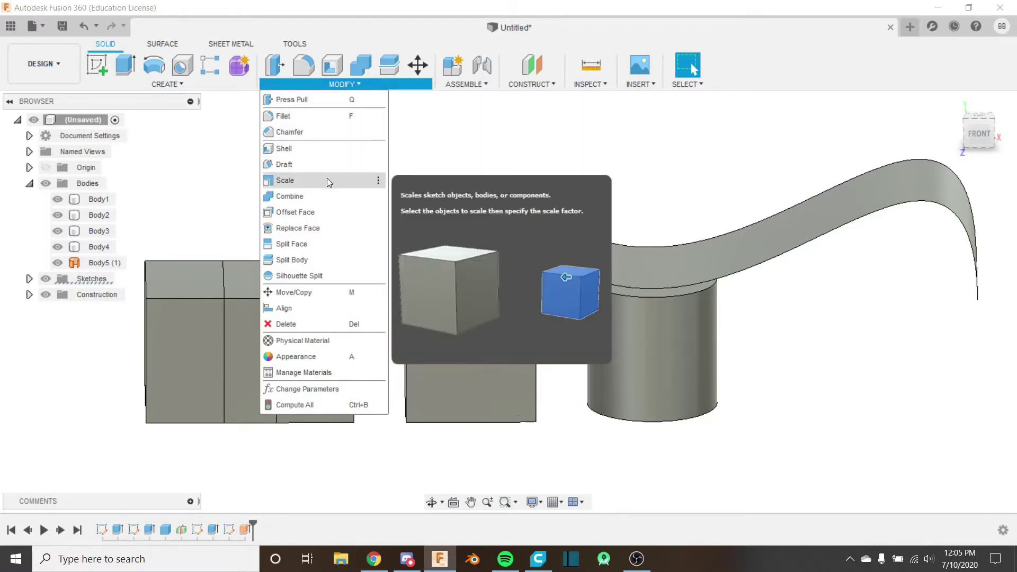
{"action": "left_click", "coordinate": [447, 146]}
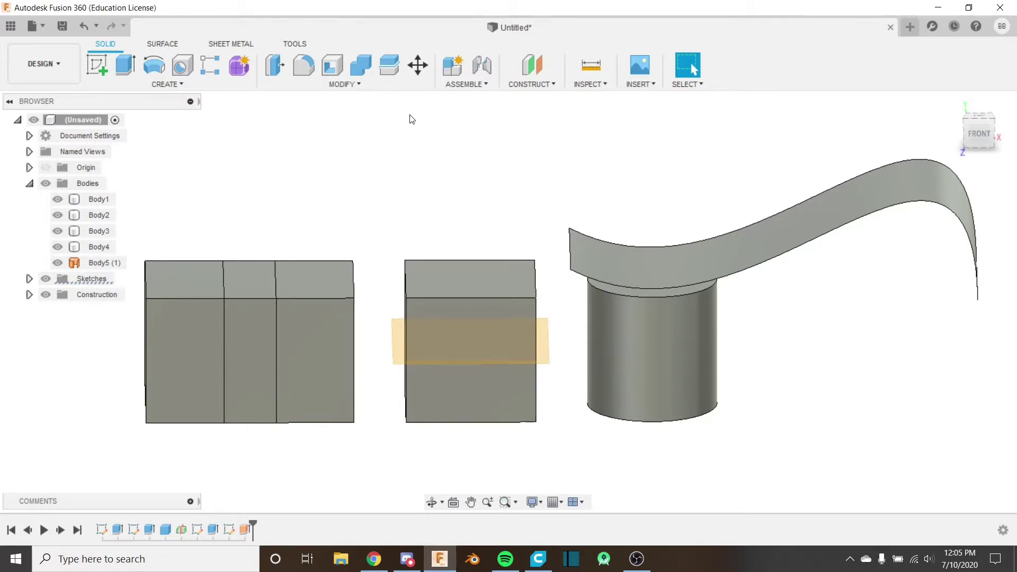
{"action": "left_click", "coordinate": [365, 85]}
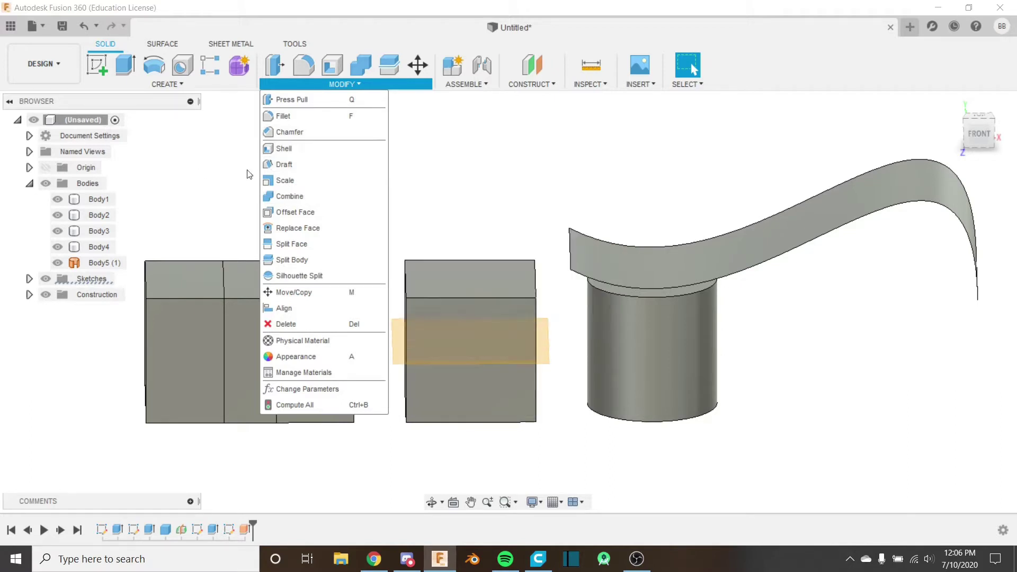
{"action": "left_click", "coordinate": [453, 196]}
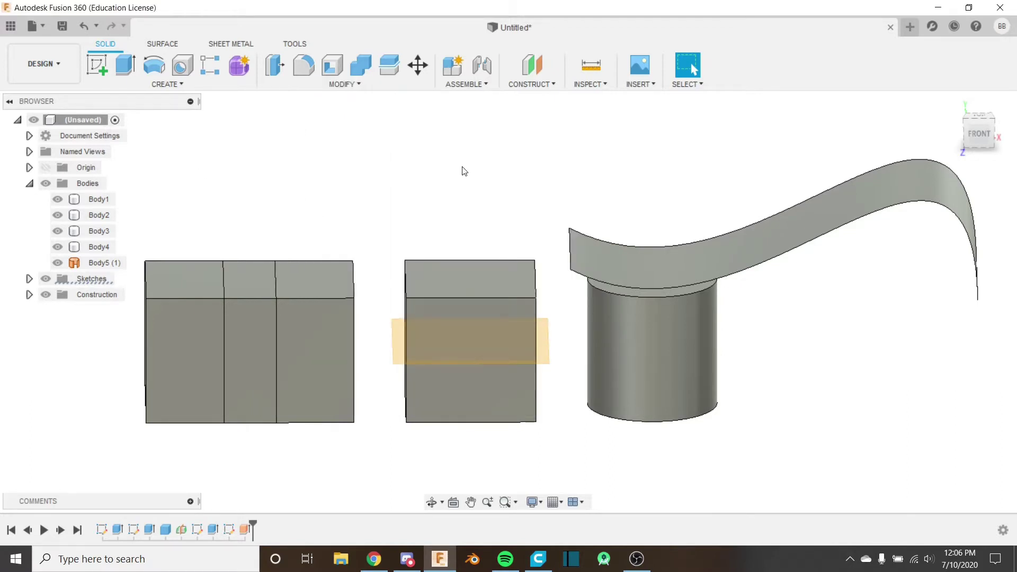
{"action": "middle_click_drag", "start_coordinate": [451, 214], "coordinate": [494, 202]}
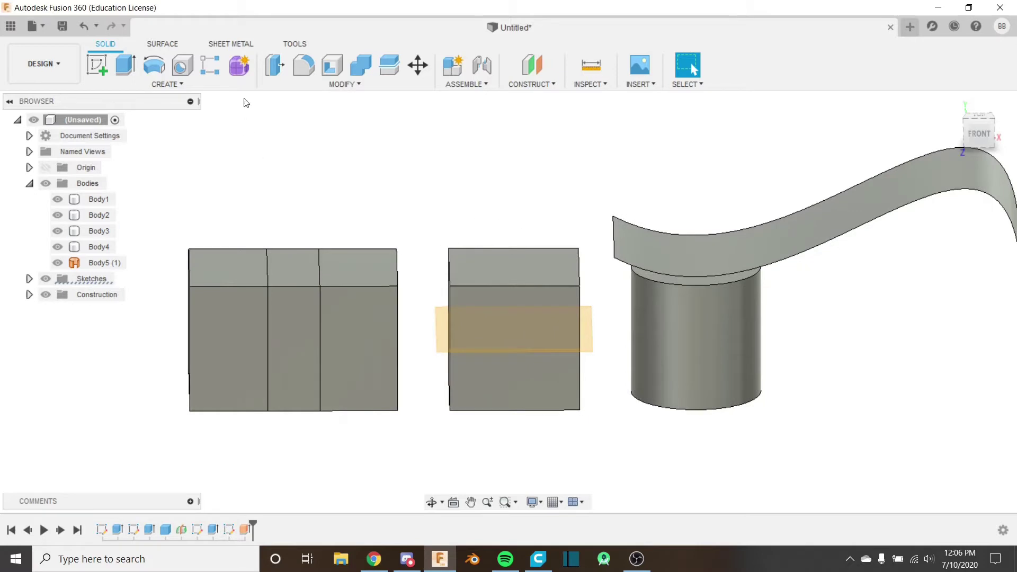
Start a Draft on the middle box, using its top face as the pull direction and its right side face as the face to draft
{"action": "left_click", "coordinate": [310, 81]}
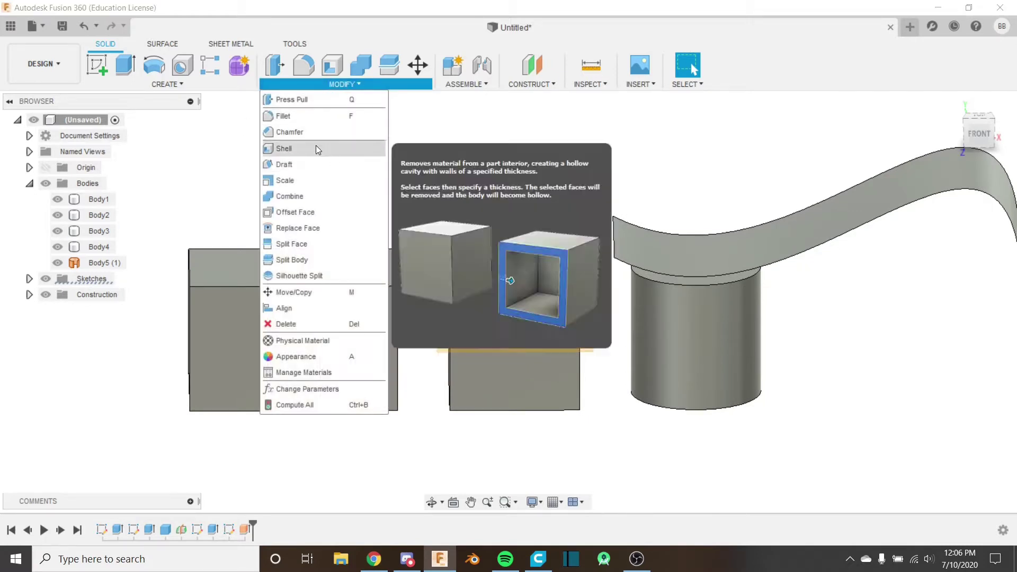
{"action": "left_click", "coordinate": [348, 162]}
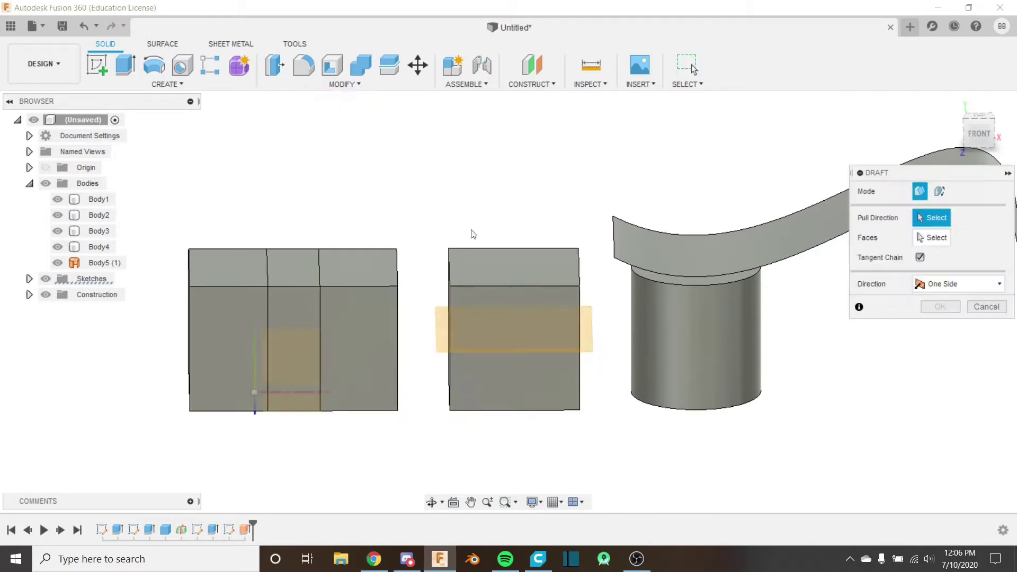
{"action": "middle_click_drag", "start_coordinate": [488, 253], "coordinate": [497, 235], "text": "shift"}
{"action": "middle_click_drag", "start_coordinate": [459, 284], "coordinate": [403, 240]}
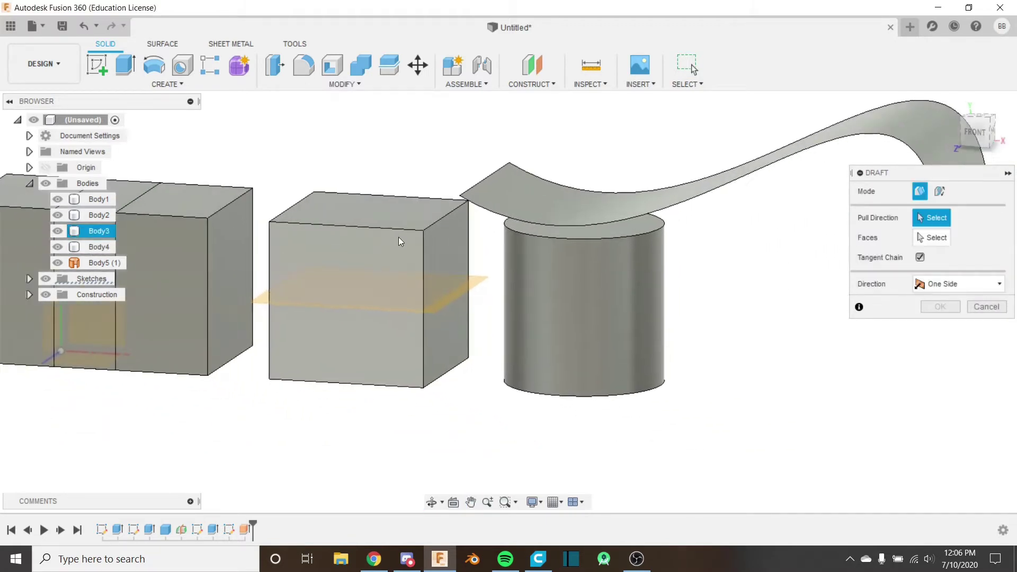
{"action": "scroll", "coordinate": [416, 256], "scroll_direction": "down", "scroll_amount": 3}
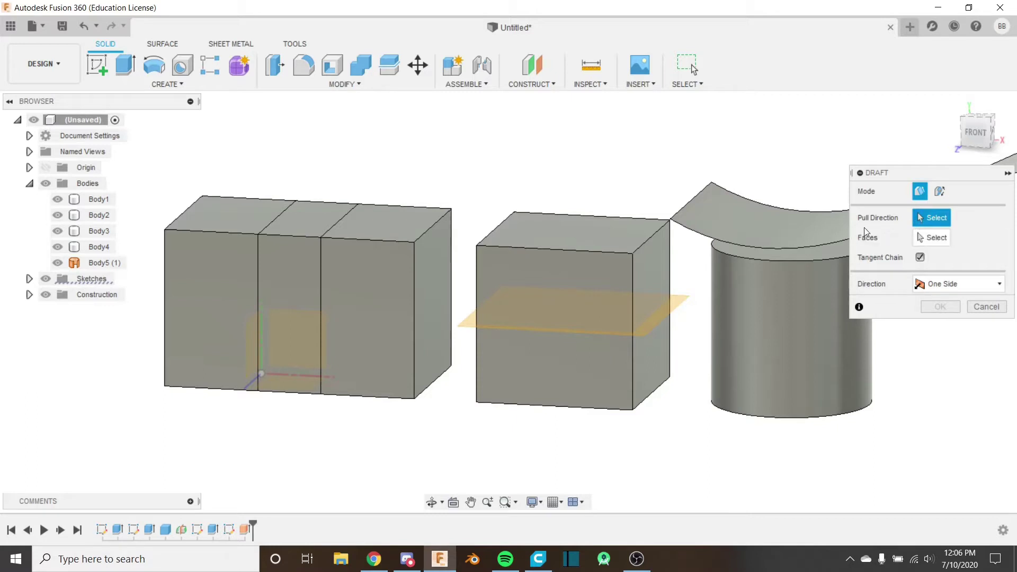
{"action": "middle_click_drag", "start_coordinate": [600, 259], "coordinate": [546, 257]}
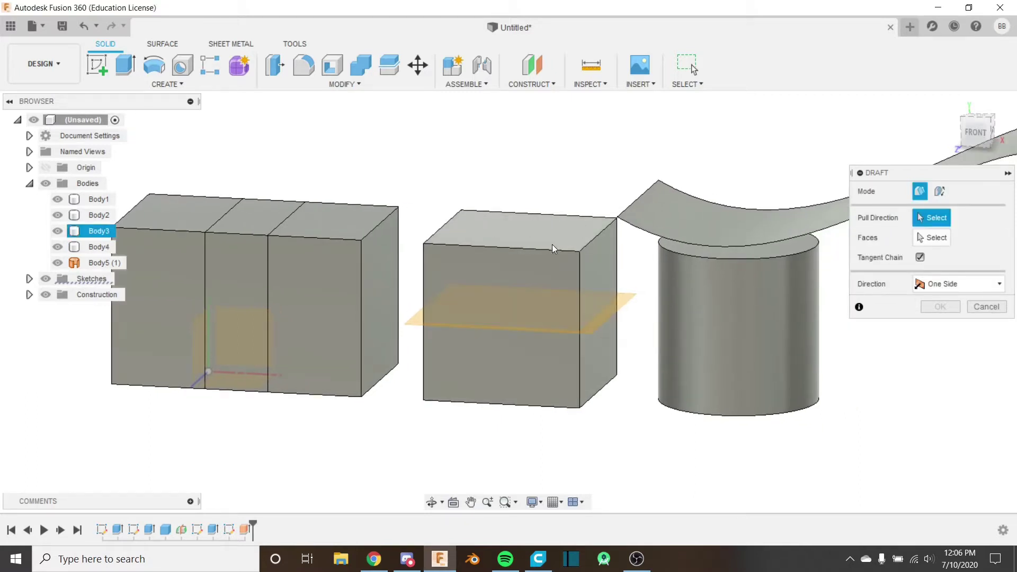
{"action": "left_click", "coordinate": [580, 227]}
{"action": "middle_click_drag", "start_coordinate": [609, 221], "coordinate": [474, 242]}
{"action": "left_click", "coordinate": [497, 230]}
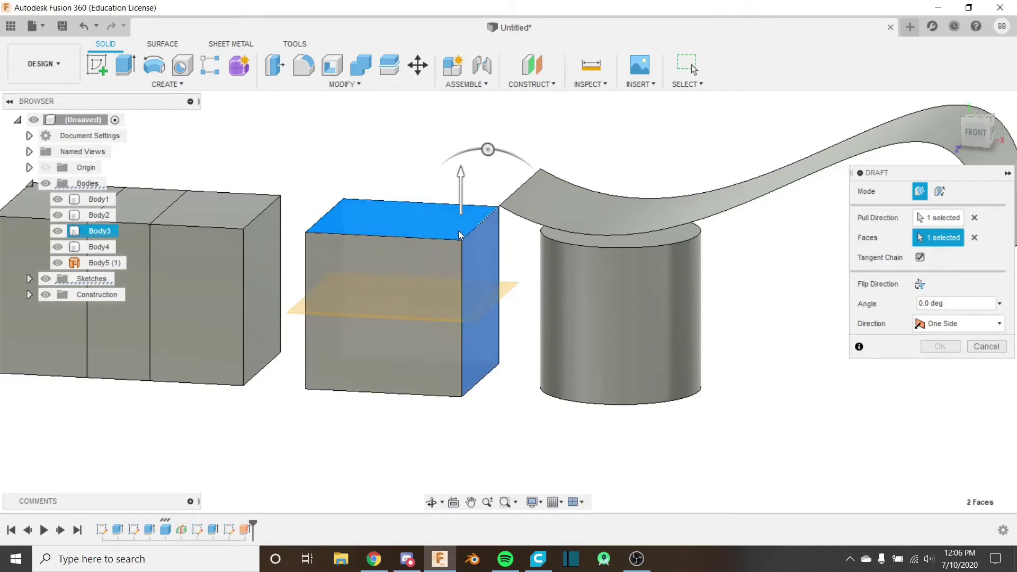
Try a 65-degree draft angle on the box's side face, and bring the angle back to 0 degrees
{"action": "scroll", "coordinate": [458, 230], "scroll_direction": "up", "scroll_amount": 5}
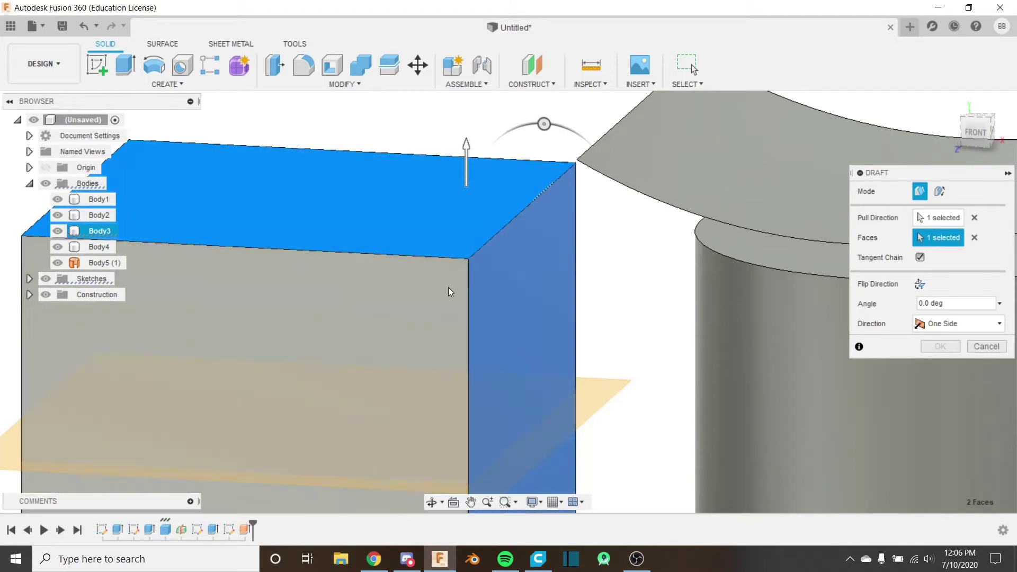
{"action": "scroll", "coordinate": [478, 243], "scroll_direction": "down", "scroll_amount": 3}
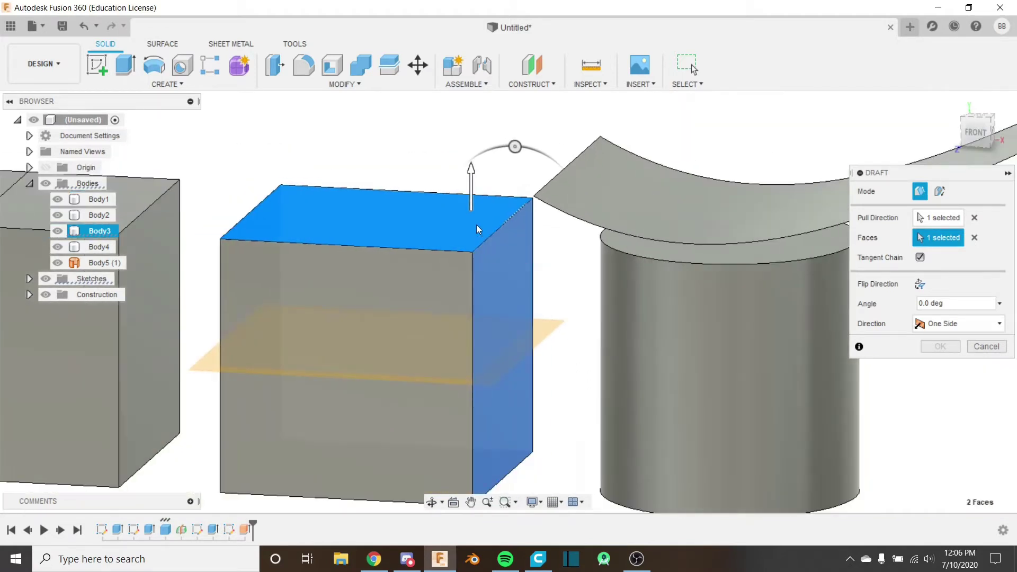
{"action": "scroll", "coordinate": [463, 253], "scroll_direction": "down", "scroll_amount": 4}
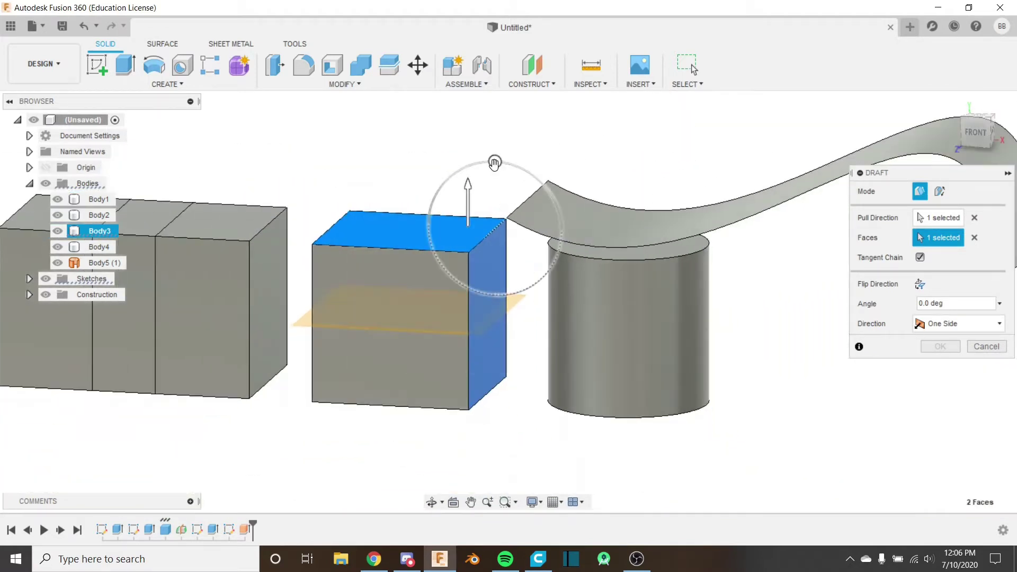
{"action": "left_click_drag", "start_coordinate": [500, 161], "coordinate": [431, 197]}
{"action": "scroll", "coordinate": [477, 244], "scroll_direction": "up", "scroll_amount": 5}
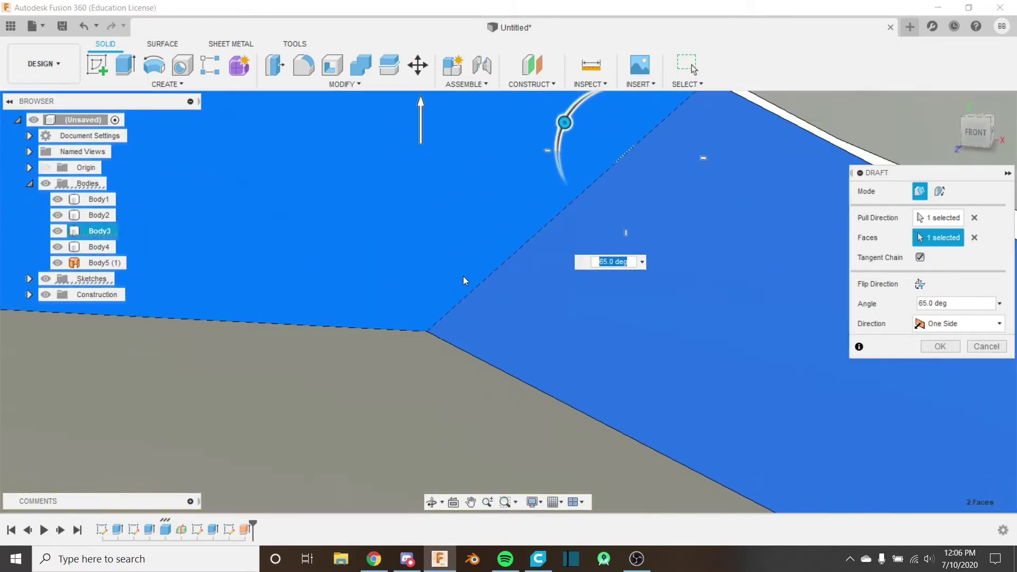
{"action": "scroll", "coordinate": [454, 344], "scroll_direction": "down", "scroll_amount": 6}
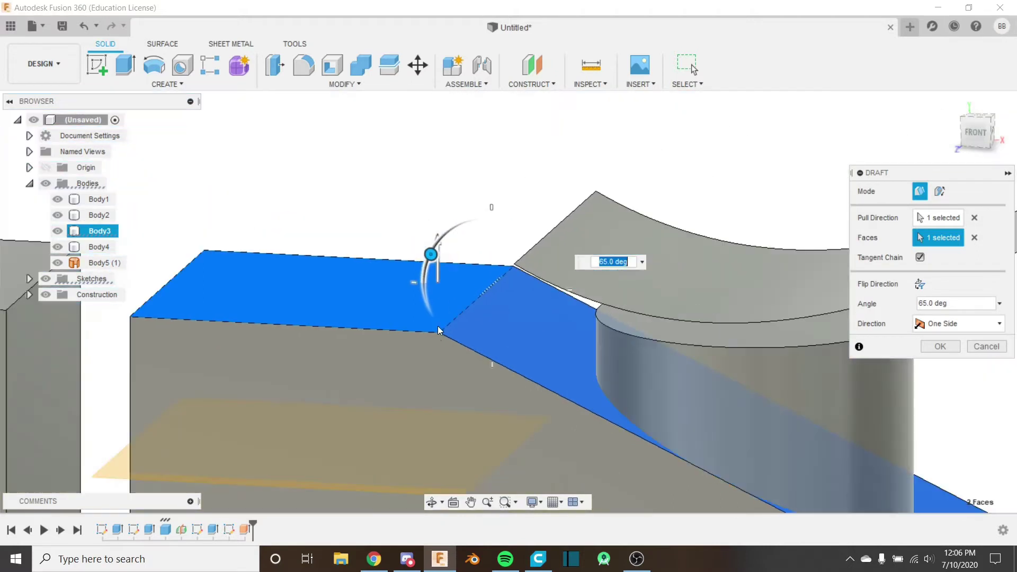
{"action": "middle_click_drag", "start_coordinate": [438, 326], "coordinate": [412, 297]}
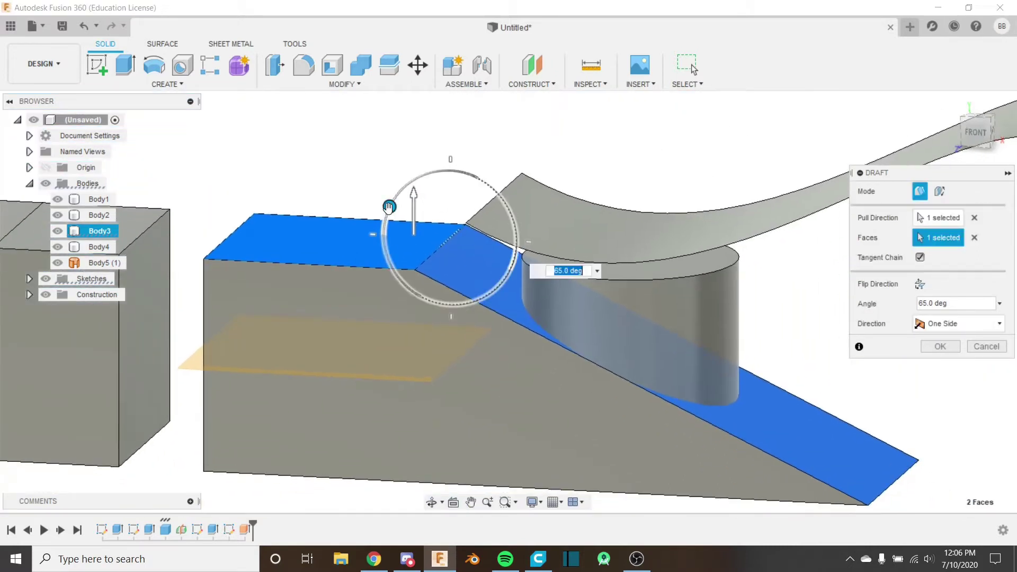
{"action": "left_click_drag", "start_coordinate": [399, 206], "coordinate": [452, 186]}
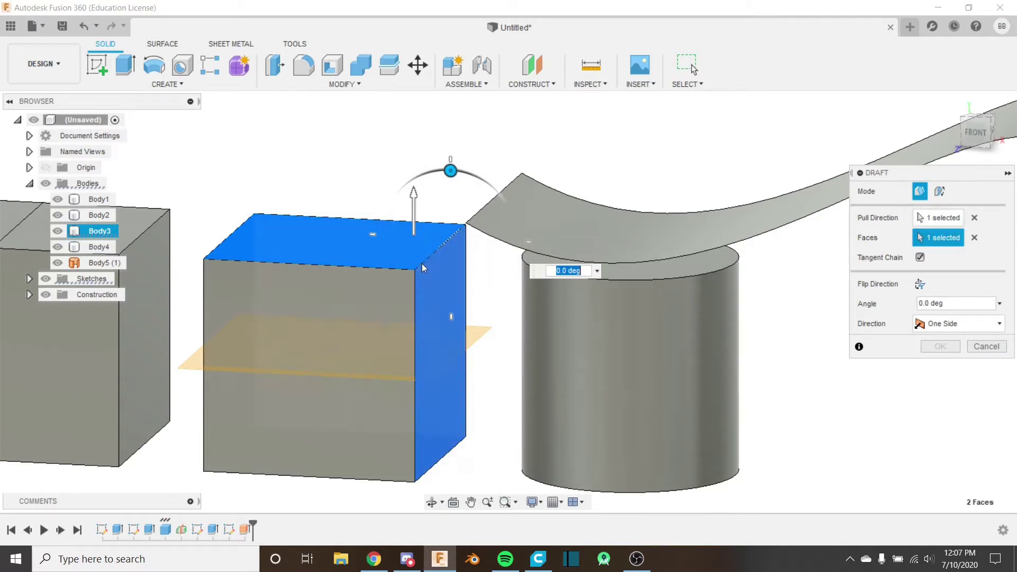
Set the draft angle of the box's side face to 10 degrees
{"action": "scroll", "coordinate": [415, 265], "scroll_direction": "up", "scroll_amount": 6}
{"action": "scroll", "coordinate": [341, 277], "scroll_direction": "down", "scroll_amount": 10}
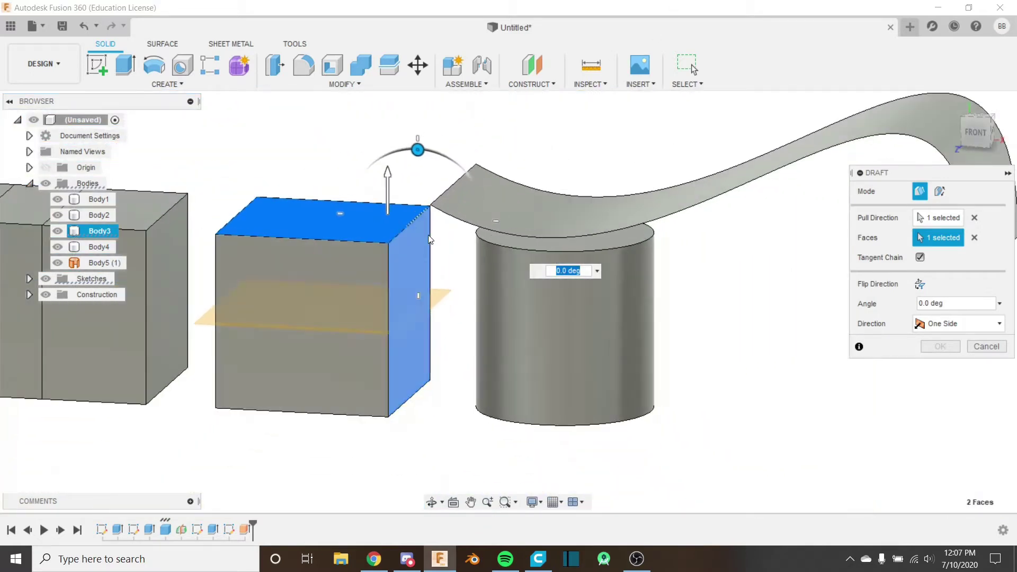
{"action": "middle_click_drag", "start_coordinate": [362, 286], "coordinate": [434, 281]}
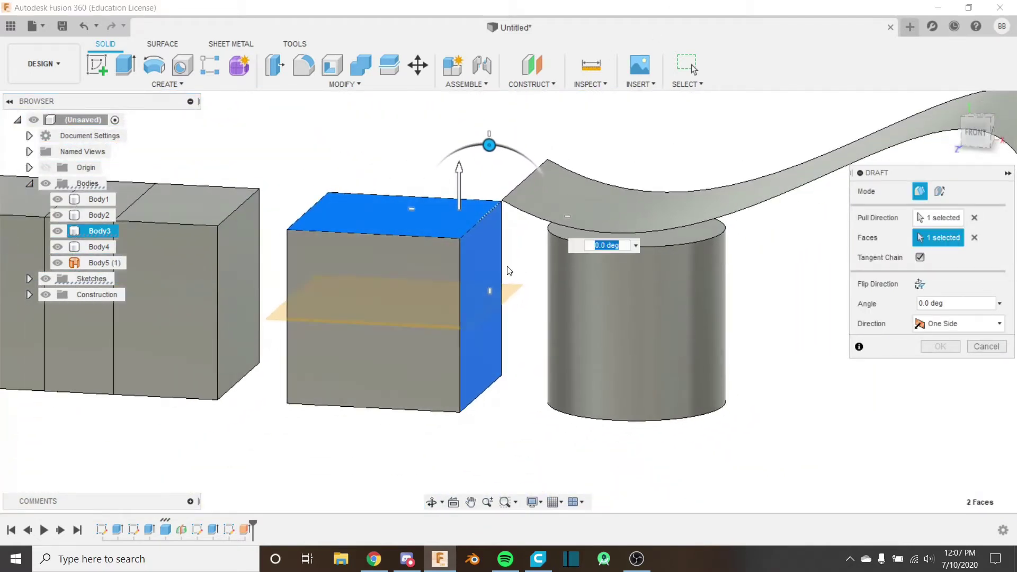
{"action": "middle_click_drag", "start_coordinate": [478, 261], "coordinate": [499, 282]}
{"action": "scroll", "coordinate": [486, 240], "scroll_direction": "up", "scroll_amount": 4}
{"action": "scroll", "coordinate": [384, 281], "scroll_direction": "down", "scroll_amount": 3}
{"action": "middle_click_drag", "start_coordinate": [390, 321], "coordinate": [405, 296]}
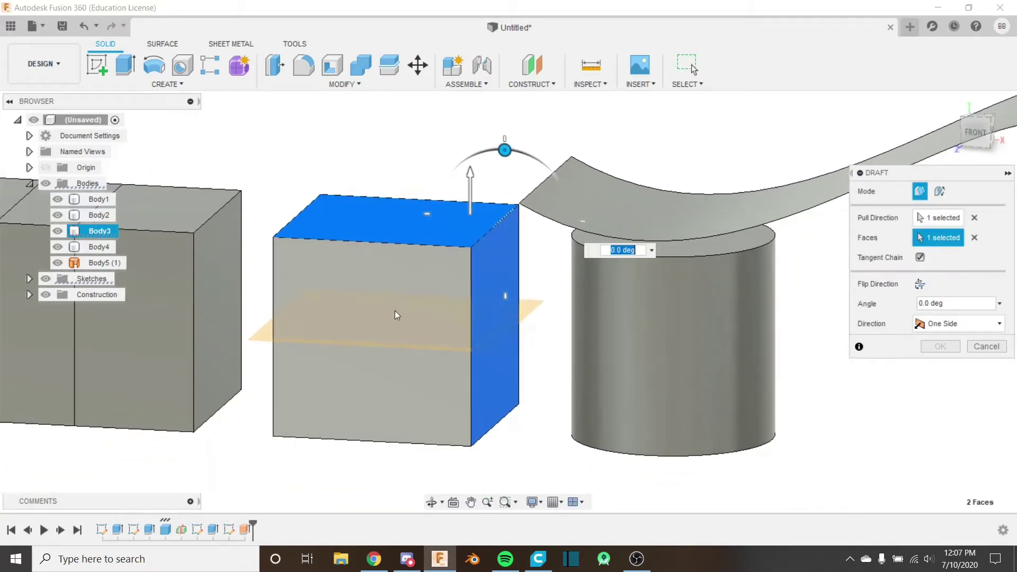
{"action": "left_click_drag", "start_coordinate": [508, 146], "coordinate": [506, 186]}
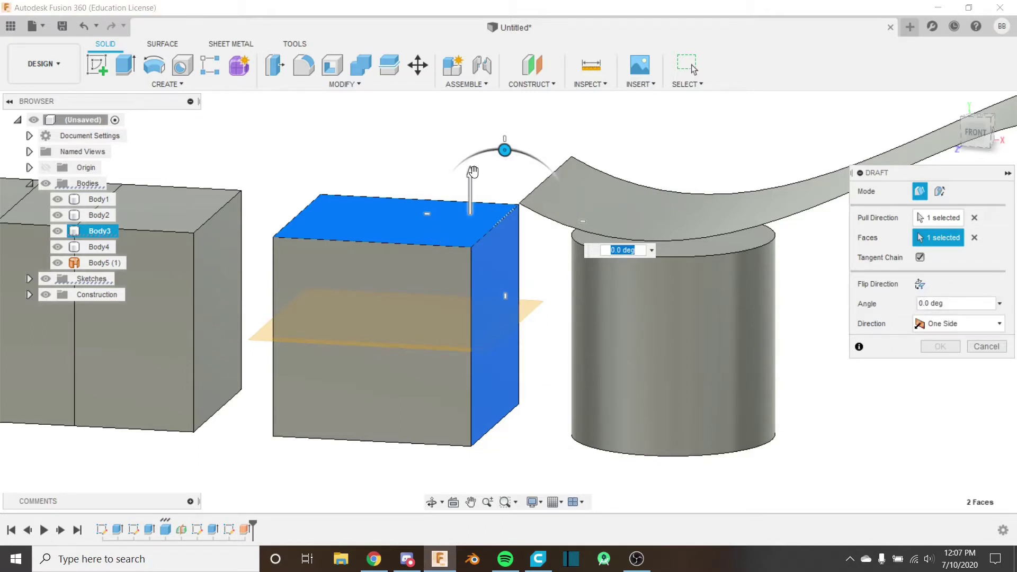
{"action": "left_click_drag", "start_coordinate": [505, 150], "coordinate": [492, 148]}
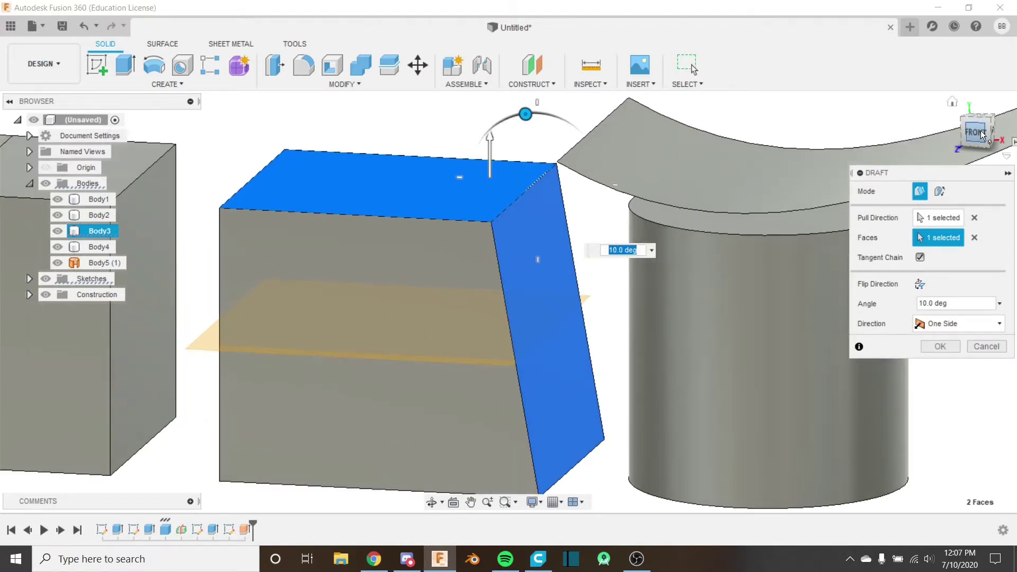
Try a draft angle of -10 degrees on the side face, and restore it to 10 degrees
{"action": "scroll", "coordinate": [699, 210], "scroll_direction": "up", "scroll_amount": 2}
{"action": "middle_click_drag", "start_coordinate": [430, 310], "coordinate": [564, 135]}
{"action": "middle_click_drag", "start_coordinate": [459, 285], "coordinate": [551, 212]}
{"action": "scroll", "coordinate": [395, 336], "scroll_direction": "down", "scroll_amount": 2}
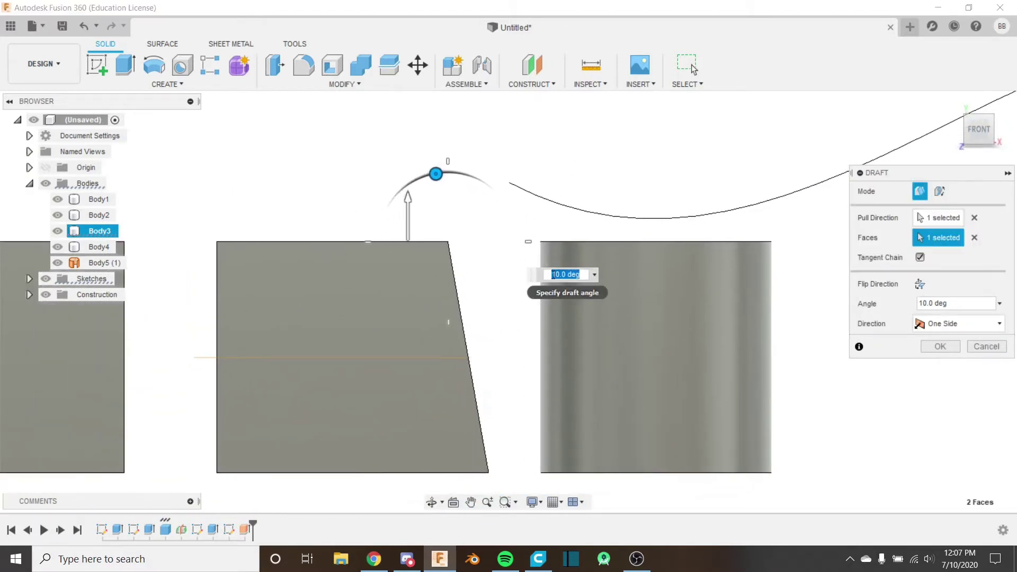
{"action": "key", "text": "Home"}
{"action": "type", "text": "-"}
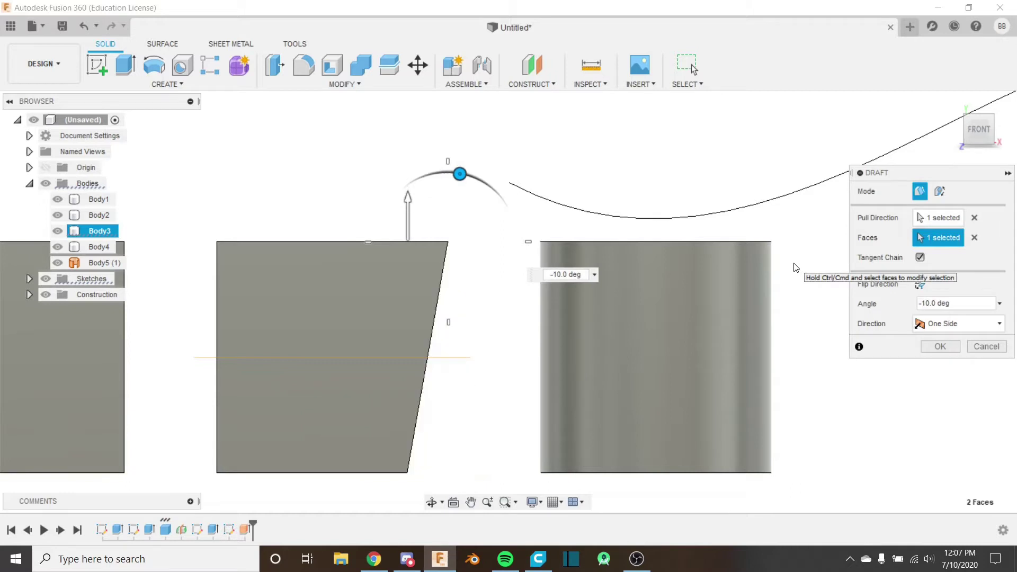
{"action": "key", "text": "BackSpace"}
Try flipping the pull direction of the 10-degree draft, and turn it back upward
{"action": "left_click", "coordinate": [919, 284]}
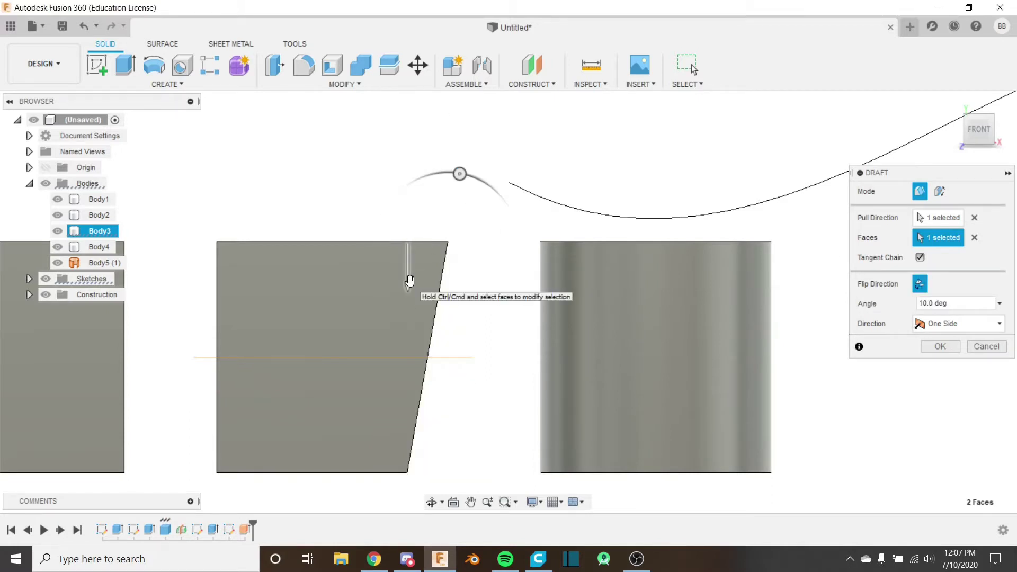
{"action": "middle_click_drag", "start_coordinate": [411, 277], "coordinate": [424, 296], "text": "shift"}
{"action": "scroll", "coordinate": [414, 282], "scroll_direction": "up", "scroll_amount": 1}
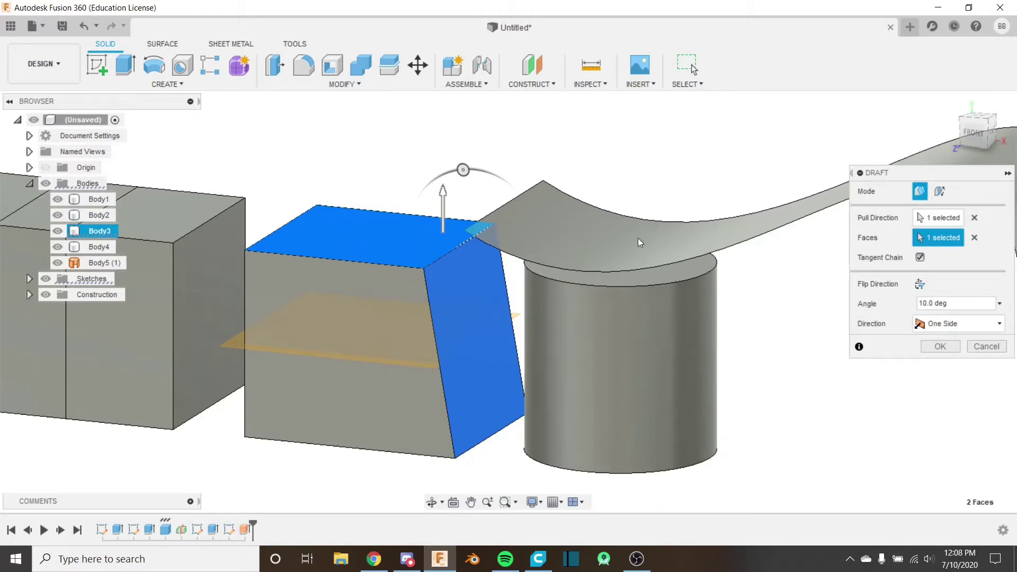
Try the Two Side direction for the draft and adjust its second angle
{"action": "scroll", "coordinate": [411, 275], "scroll_direction": "up", "scroll_amount": 2}
{"action": "middle_click_drag", "start_coordinate": [412, 276], "coordinate": [475, 266]}
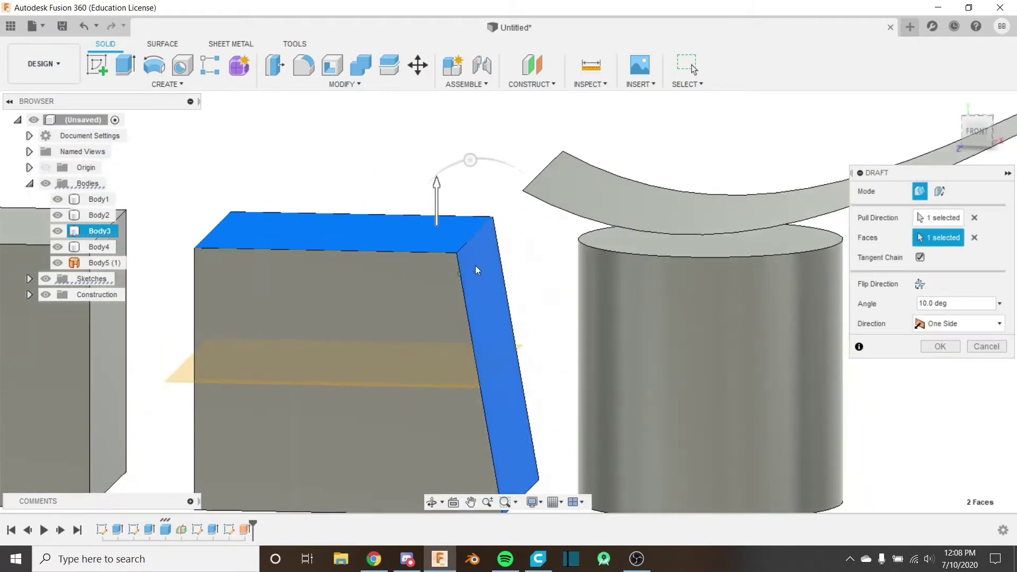
{"action": "left_click", "coordinate": [935, 323]}
{"action": "left_click", "coordinate": [940, 358]}
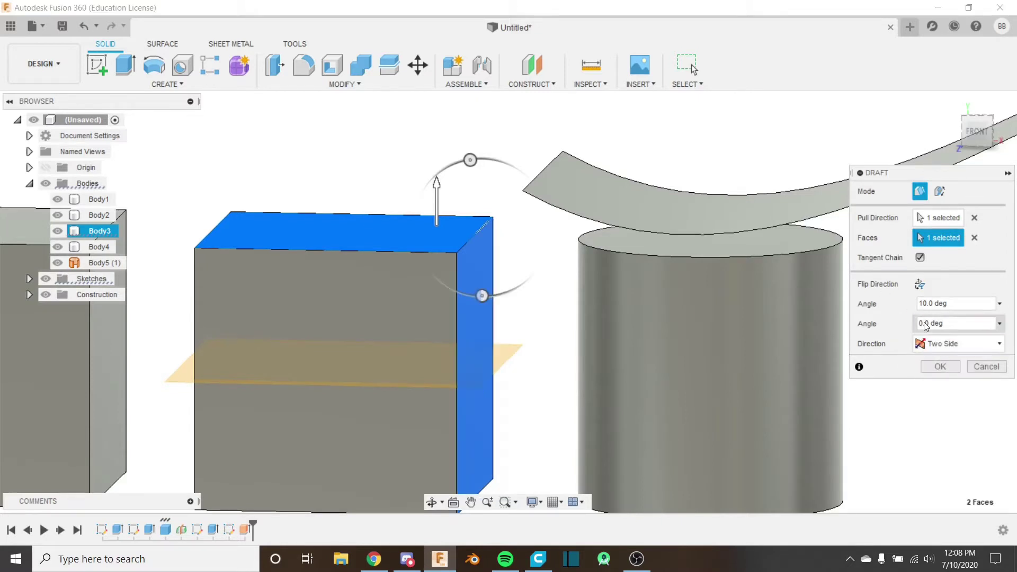
{"action": "mouse_move", "coordinate": [484, 293]}
{"action": "left_mouse_down"}
{"action": "mouse_move", "coordinate": [513, 288]}
{"action": "mouse_move", "coordinate": [487, 295]}
{"action": "left_mouse_up"}
Change the draft's direction option to Symmetric
{"action": "left_click", "coordinate": [969, 342]}
{"action": "left_click", "coordinate": [958, 379]}
{"action": "left_click", "coordinate": [949, 344]}
{"action": "left_click", "coordinate": [949, 390]}
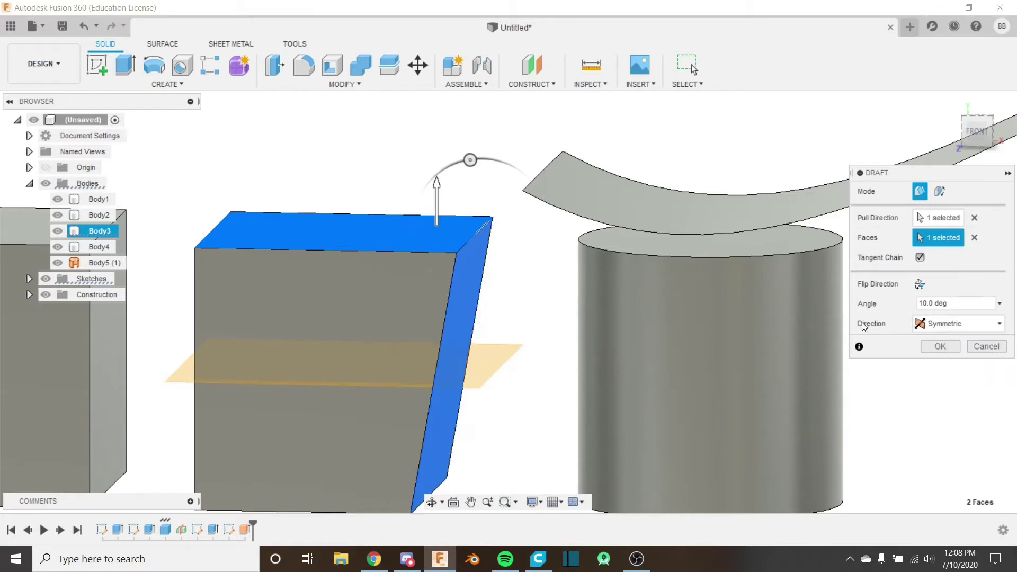
Reset the draft angle to 0 degrees and set the direction option back to One Side
{"action": "left_click_drag", "start_coordinate": [470, 160], "coordinate": [481, 159]}
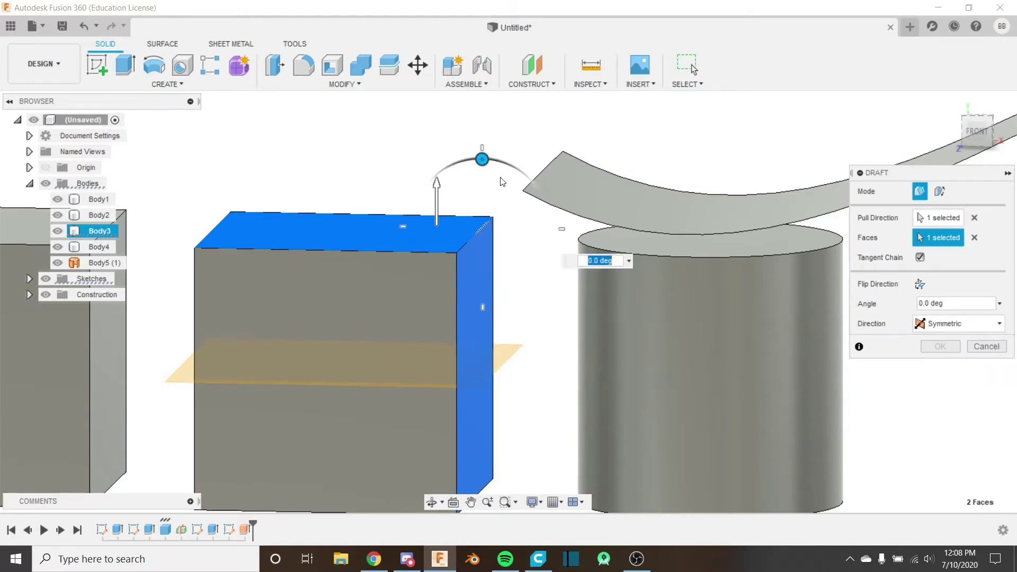
{"action": "left_click", "coordinate": [949, 323]}
{"action": "left_click", "coordinate": [954, 342]}
Replace the draft's pull direction with the construction plane through the middle of the box
{"action": "scroll", "coordinate": [452, 231], "scroll_direction": "down", "scroll_amount": 3}
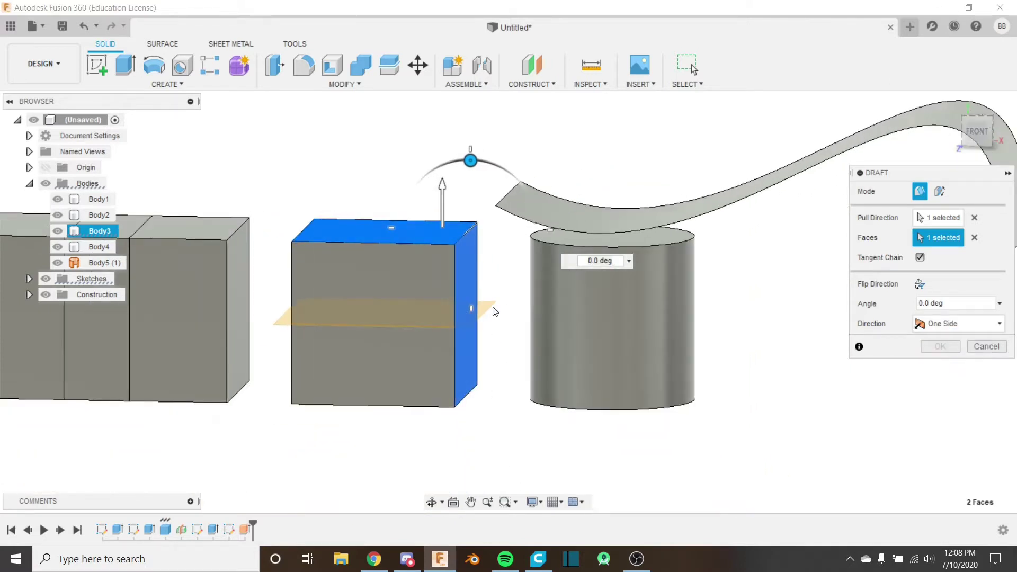
{"action": "scroll", "coordinate": [458, 238], "scroll_direction": "up", "scroll_amount": 4}
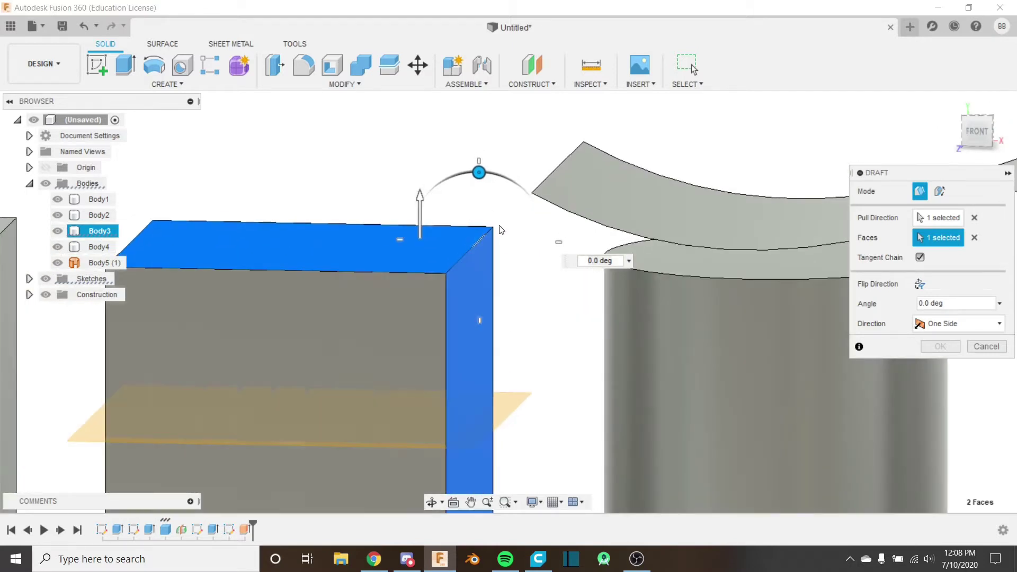
{"action": "scroll", "coordinate": [486, 231], "scroll_direction": "down", "scroll_amount": 2}
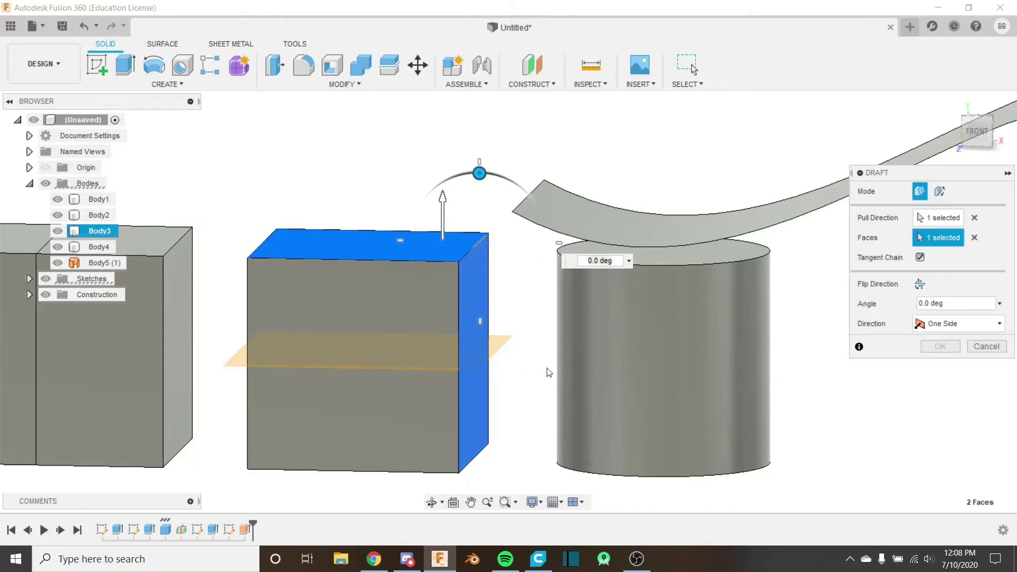
{"action": "left_click", "coordinate": [976, 216]}
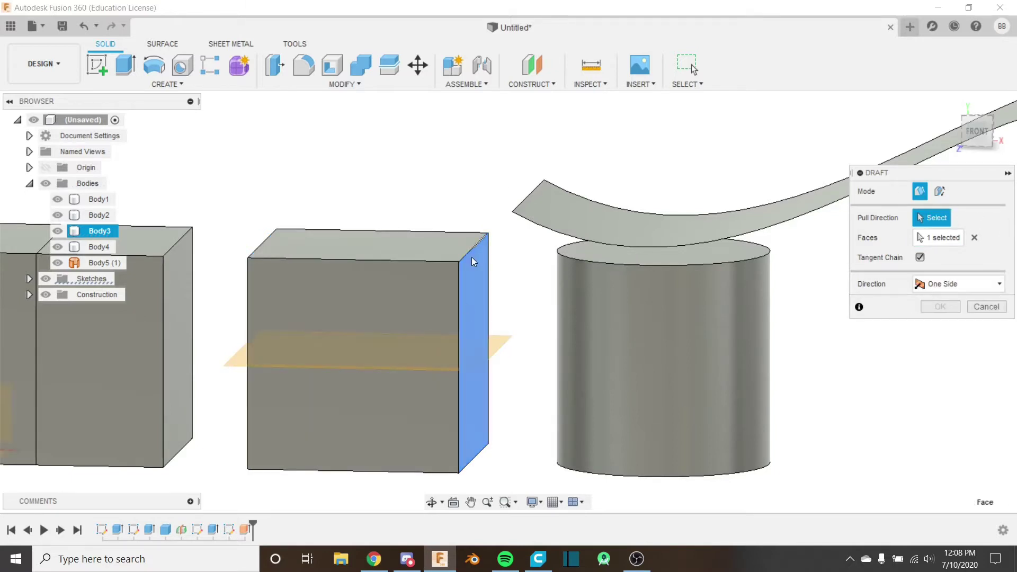
{"action": "left_click", "coordinate": [536, 81]}
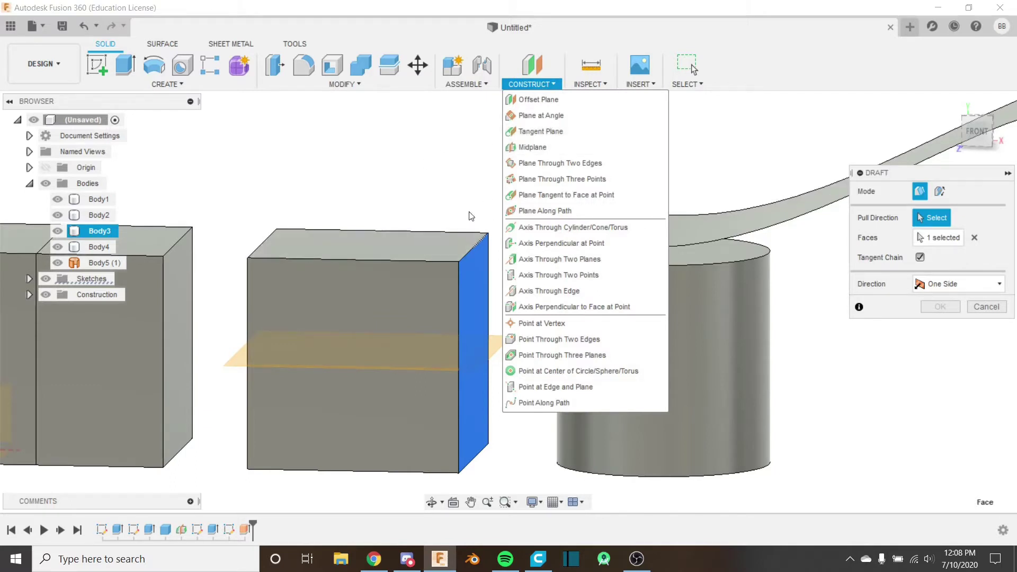
{"action": "mouse_move", "coordinate": [585, 52]}
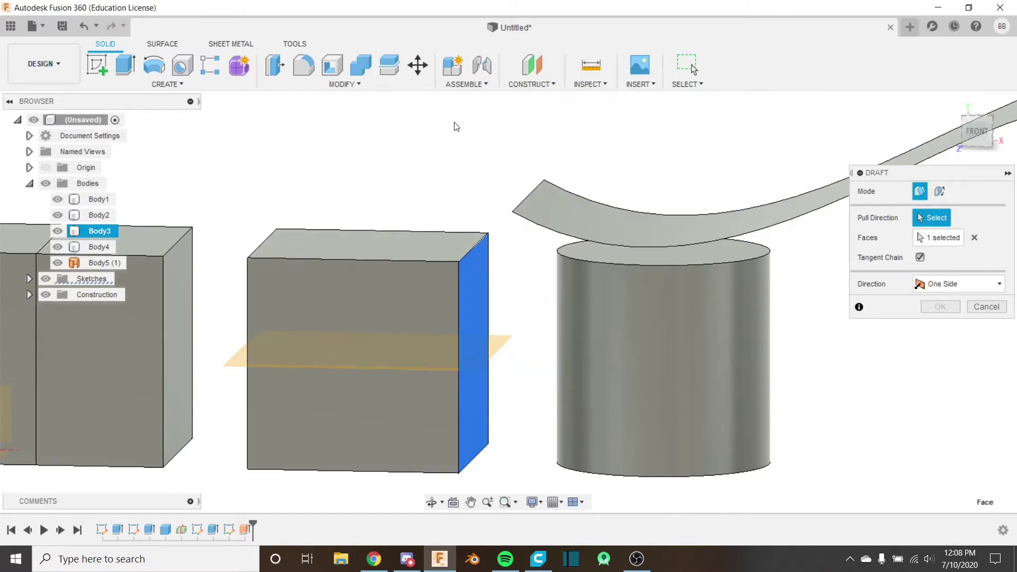
{"action": "left_click", "coordinate": [498, 359]}
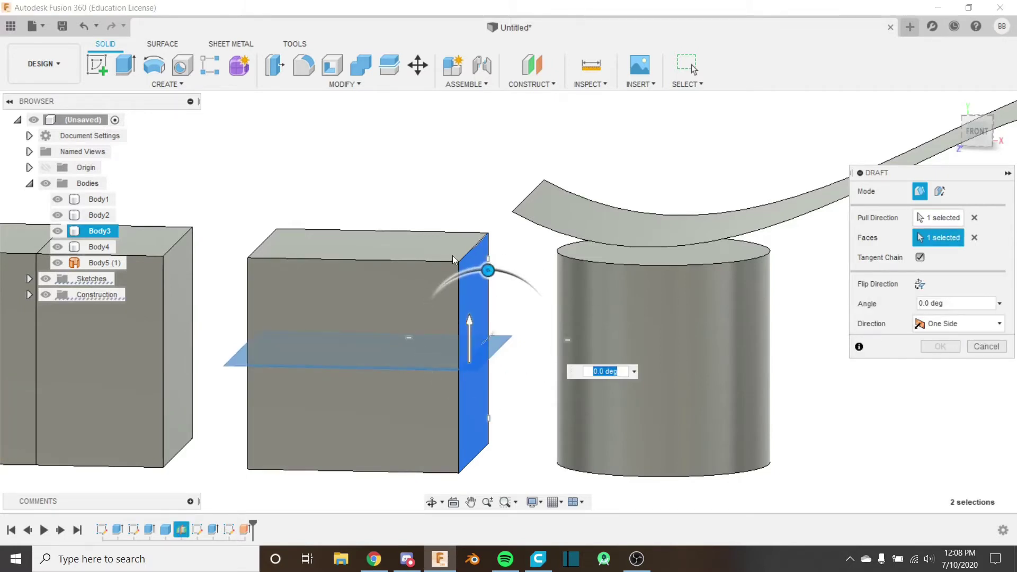
Try a 20-degree draft of the side face about the midplane, and return the angle to 0 degrees
{"action": "left_click_drag", "start_coordinate": [487, 270], "coordinate": [466, 268]}
{"action": "scroll", "coordinate": [455, 364], "scroll_direction": "up", "scroll_amount": 5}
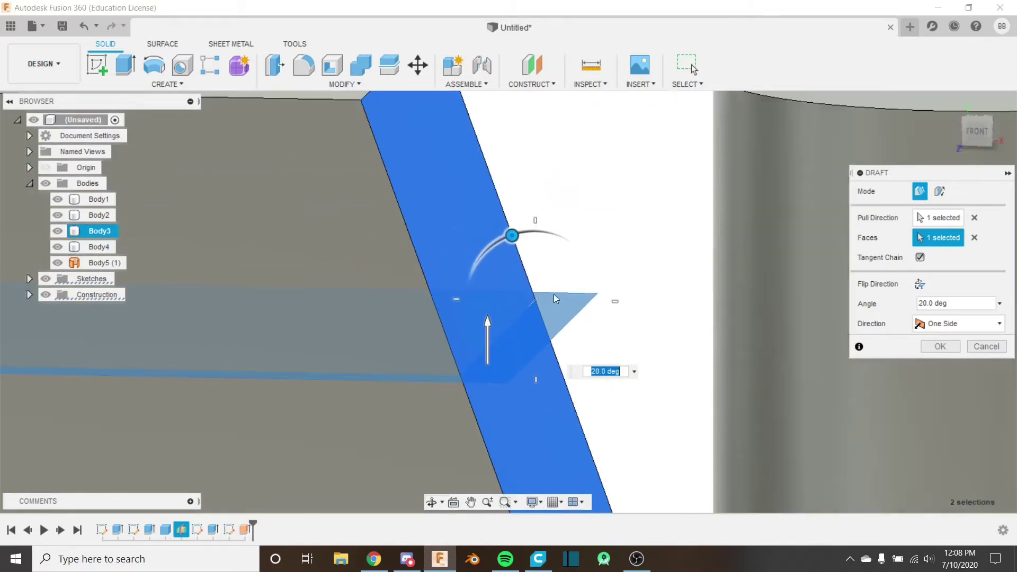
{"action": "scroll", "coordinate": [498, 241], "scroll_direction": "down", "scroll_amount": 3}
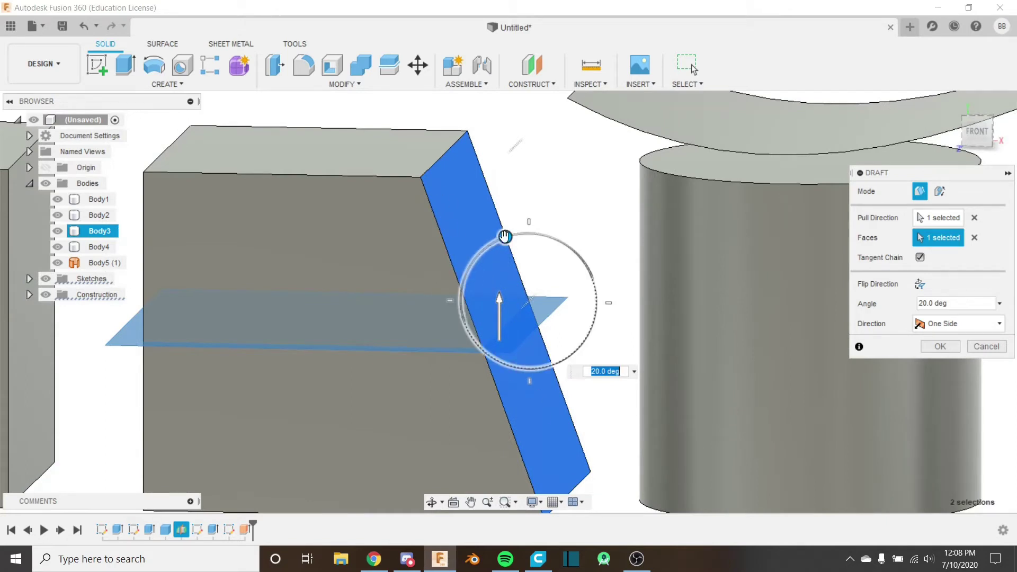
{"action": "left_click_drag", "start_coordinate": [506, 237], "coordinate": [530, 231]}
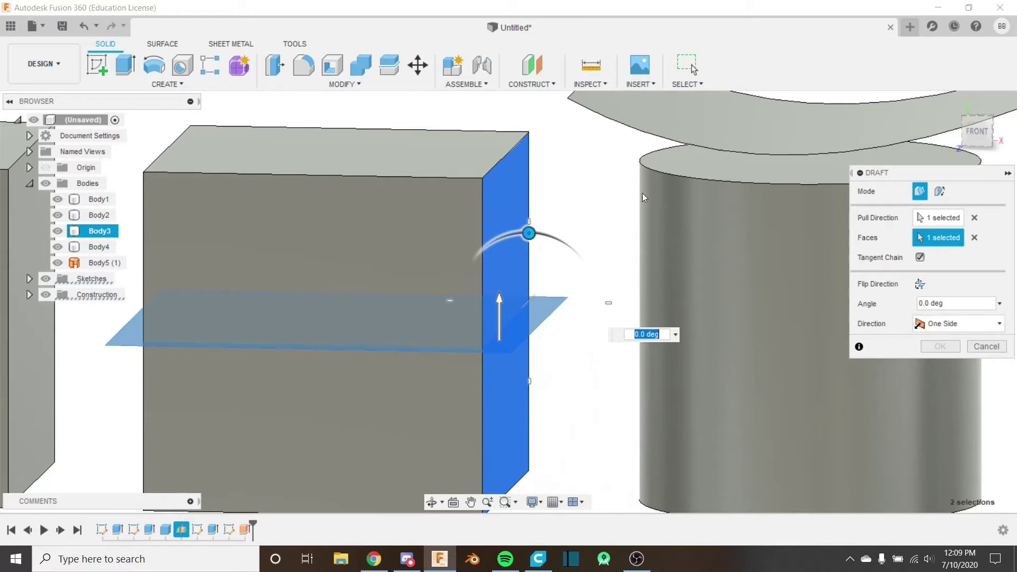
Try the Two Side direction for the midplane draft with angles of -20 and -35 degrees
{"action": "left_click", "coordinate": [952, 321]}
{"action": "left_click", "coordinate": [948, 351]}
{"action": "scroll", "coordinate": [475, 232], "scroll_direction": "down", "scroll_amount": 2}
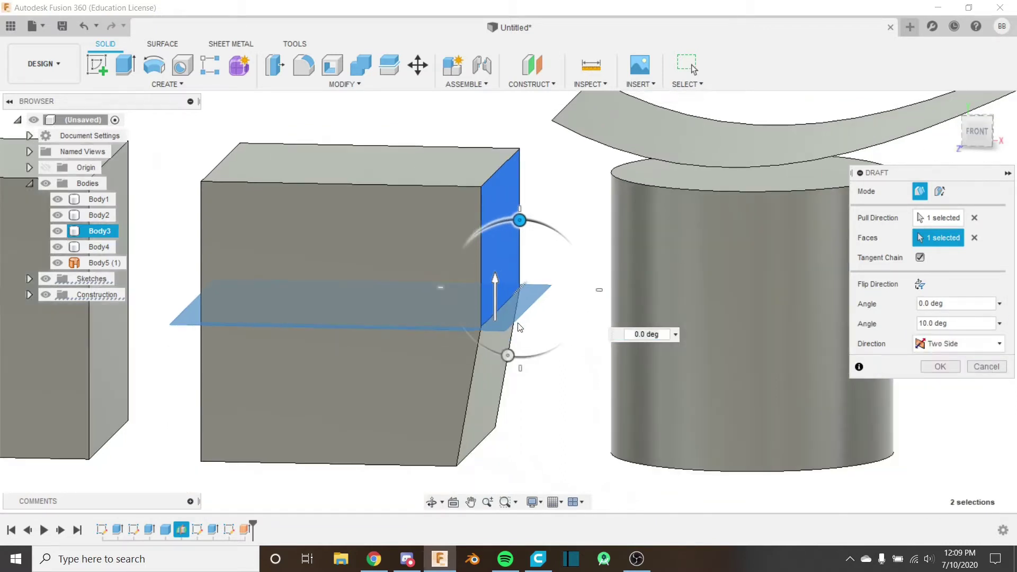
{"action": "middle_click_drag", "start_coordinate": [596, 258], "coordinate": [674, 120]}
{"action": "middle_click_drag", "start_coordinate": [391, 322], "coordinate": [472, 313]}
{"action": "left_click_drag", "start_coordinate": [473, 253], "coordinate": [488, 256]}
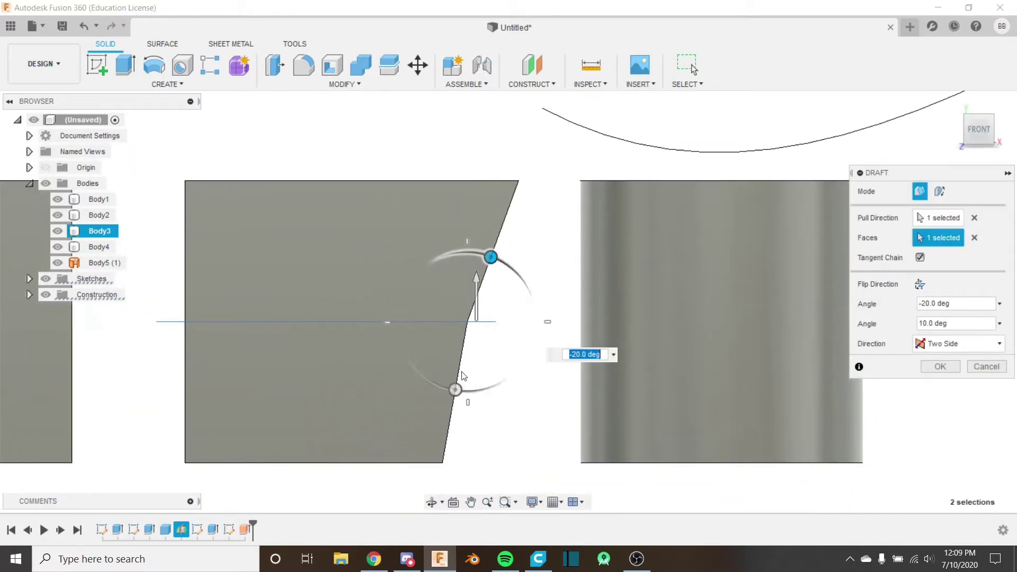
{"action": "left_click_drag", "start_coordinate": [456, 391], "coordinate": [510, 381]}
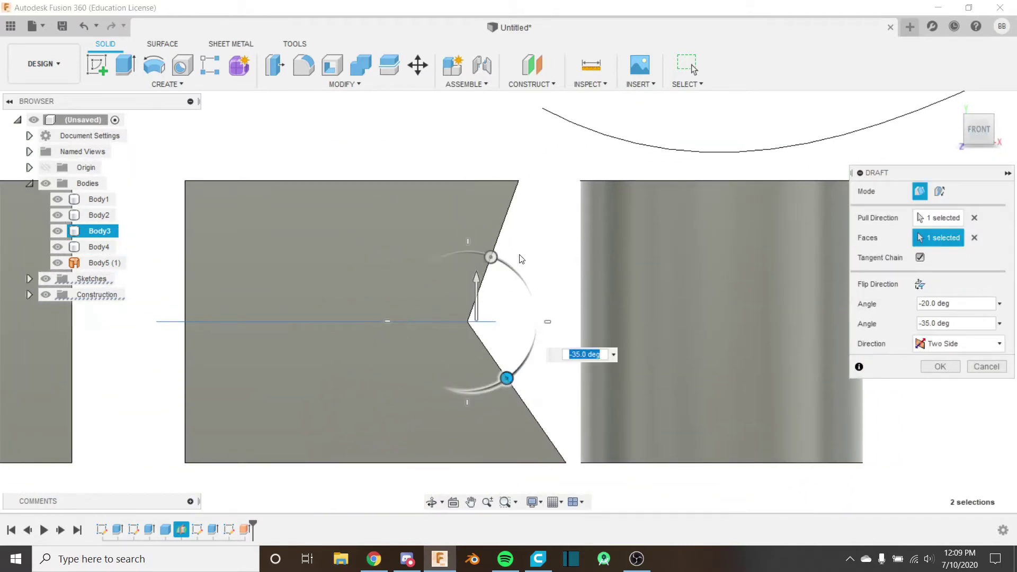
{"action": "left_click_drag", "start_coordinate": [979, 128], "coordinate": [975, 137]}
{"action": "mouse_move", "coordinate": [562, 228]}
{"action": "middle_mouse_down"}
{"action": "mouse_move", "coordinate": [563, 324]}
{"action": "mouse_move", "coordinate": [497, 530]}
{"action": "middle_mouse_up"}
{"action": "middle_click_drag", "start_coordinate": [583, 293], "coordinate": [530, 355]}
{"action": "mouse_move", "coordinate": [655, 310]}
{"action": "middle_mouse_down"}
{"action": "mouse_move", "coordinate": [644, 341]}
{"action": "mouse_move", "coordinate": [570, 313]}
{"action": "mouse_move", "coordinate": [636, 251]}
{"action": "mouse_move", "coordinate": [621, 311]}
{"action": "middle_mouse_up"}
Set the draft's direction option to Symmetric with an angle of -5 degrees
{"action": "left_click", "coordinate": [980, 343]}
{"action": "left_click", "coordinate": [942, 393]}
{"action": "scroll", "coordinate": [612, 330], "scroll_direction": "down", "scroll_amount": 3}
{"action": "left_click_drag", "start_coordinate": [579, 251], "coordinate": [557, 248]}
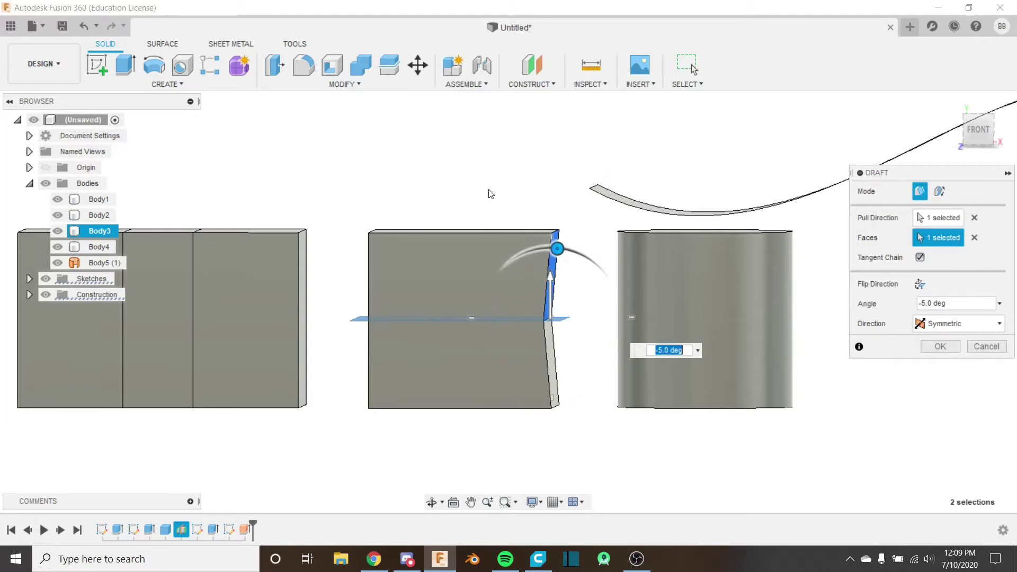
Switch the -5 degree draft to One Side for comparison, and set it back to Symmetric
{"action": "left_click", "coordinate": [984, 318]}
{"action": "left_click", "coordinate": [954, 339]}
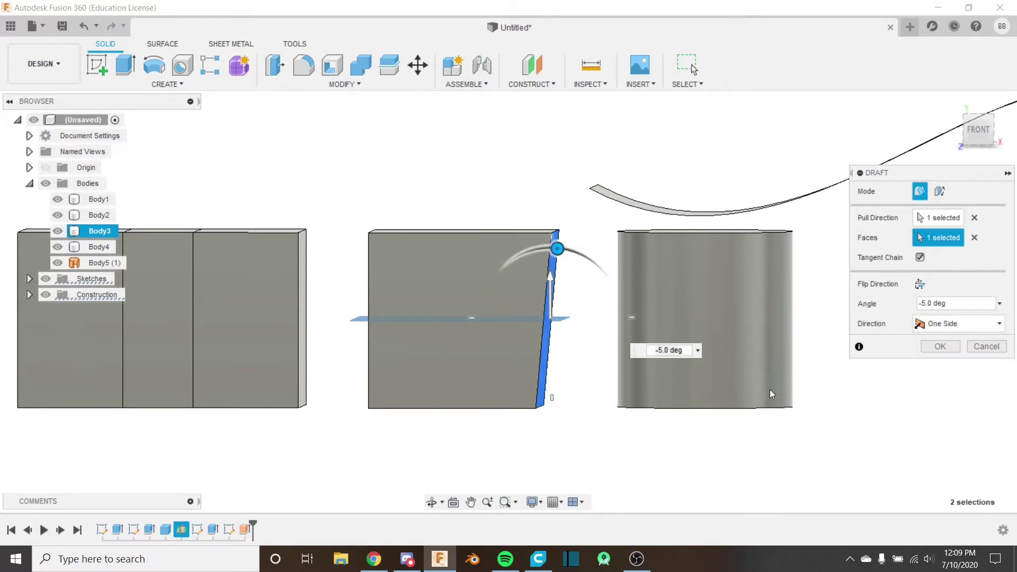
{"action": "left_click", "coordinate": [953, 323]}
{"action": "left_click", "coordinate": [942, 373]}
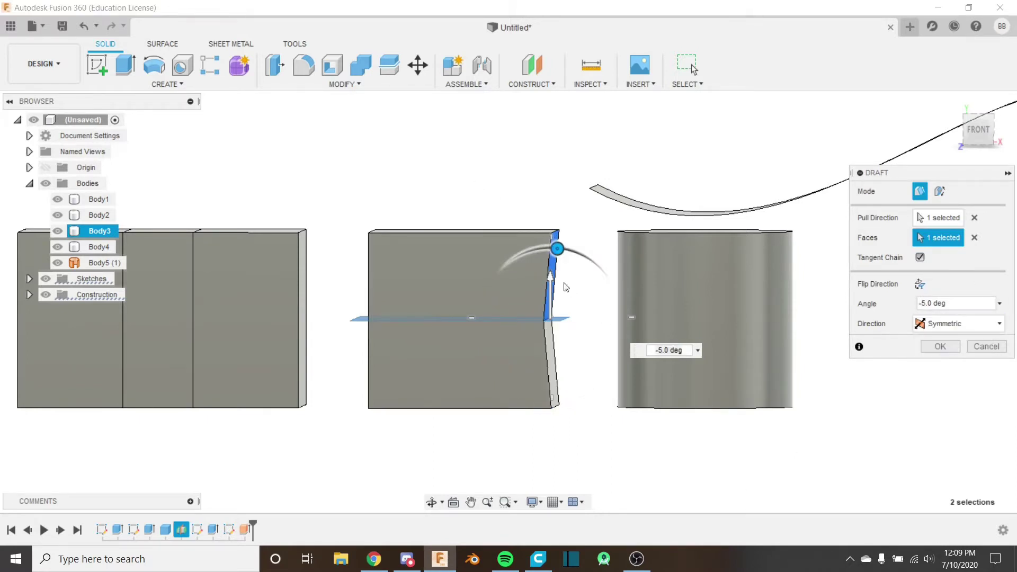
Set the symmetric draft angle to -10 degrees and apply the draft to the box's side face
{"action": "scroll", "coordinate": [544, 295], "scroll_direction": "up", "scroll_amount": 2}
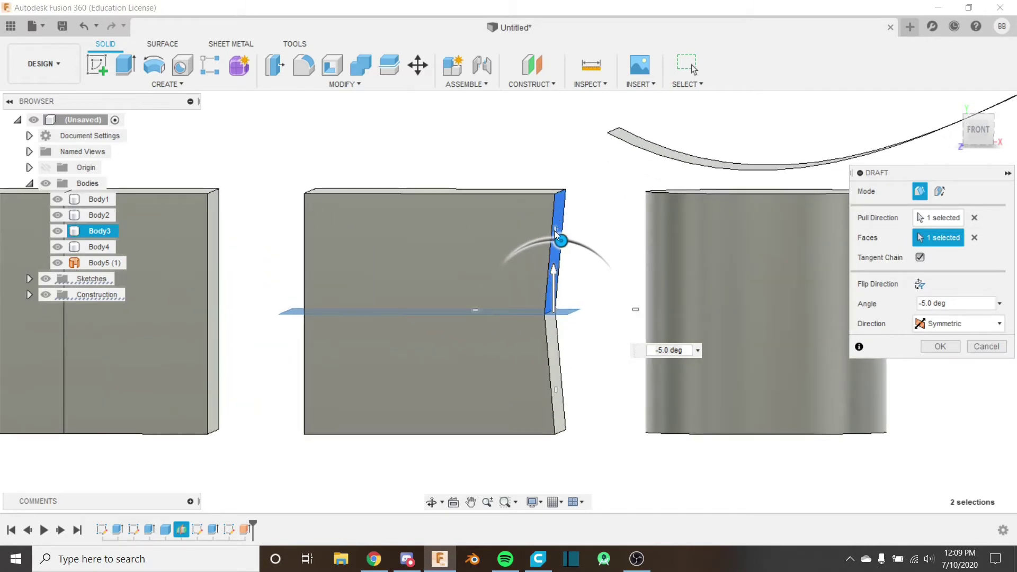
{"action": "middle_click_drag", "start_coordinate": [545, 243], "coordinate": [453, 326], "text": "shift"}
{"action": "scroll", "coordinate": [560, 293], "scroll_direction": "down", "scroll_amount": 3}
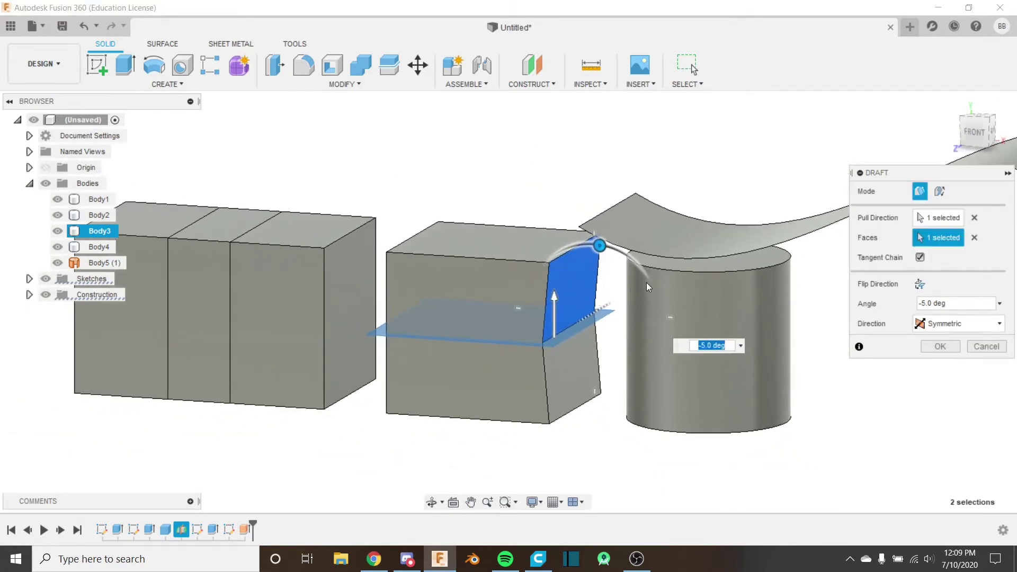
{"action": "scroll", "coordinate": [646, 282], "scroll_direction": "up", "scroll_amount": 2}
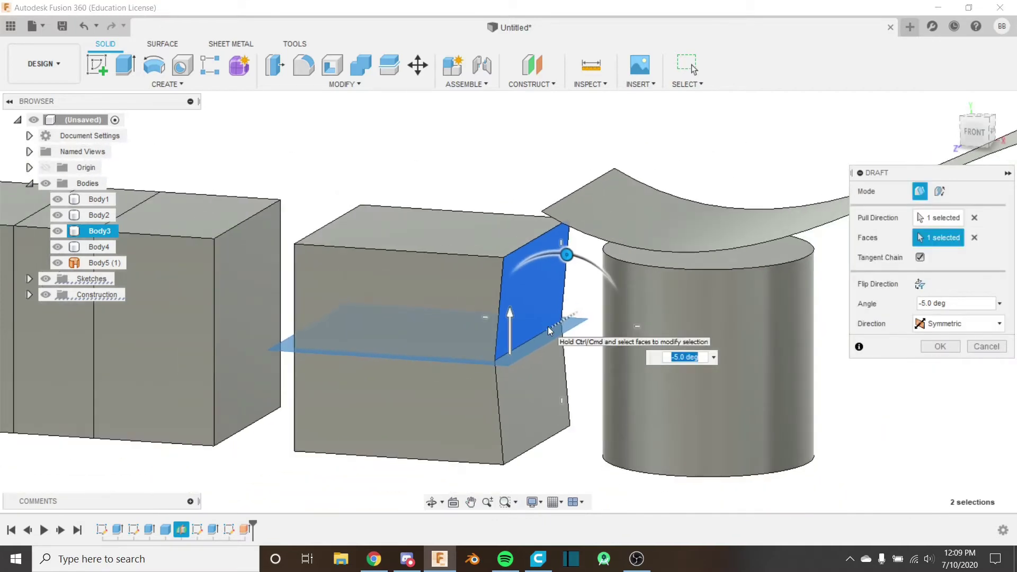
{"action": "mouse_move", "coordinate": [542, 330]}
{"action": "middle_mouse_down", "text": "shift"}
{"action": "mouse_move", "coordinate": [566, 327]}
{"action": "mouse_move", "coordinate": [513, 273]}
{"action": "mouse_move", "coordinate": [425, 377]}
{"action": "mouse_move", "coordinate": [493, 365]}
{"action": "mouse_move", "coordinate": [550, 334]}
{"action": "middle_mouse_up", "text": "shift"}
{"action": "middle_click_drag", "start_coordinate": [550, 335], "coordinate": [444, 328], "text": "shift"}
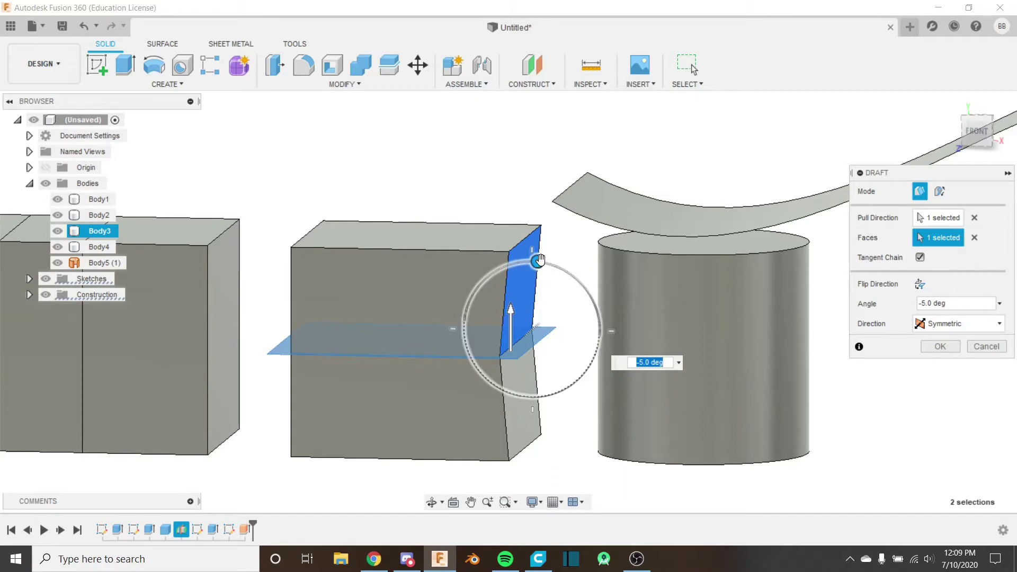
{"action": "left_click_drag", "start_coordinate": [539, 260], "coordinate": [533, 260]}
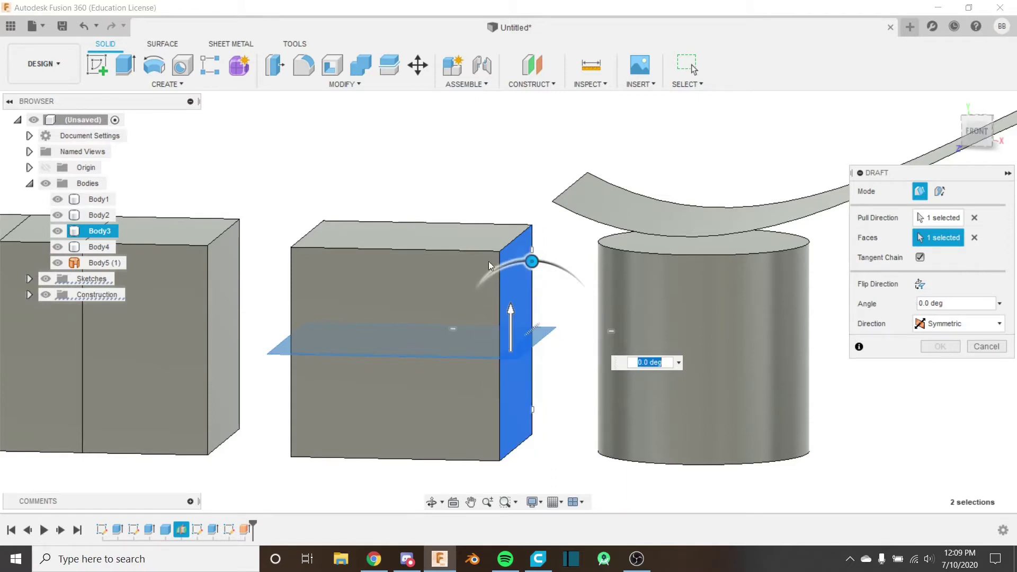
{"action": "type", "text": "-10"}
{"action": "key", "text": "Return"}
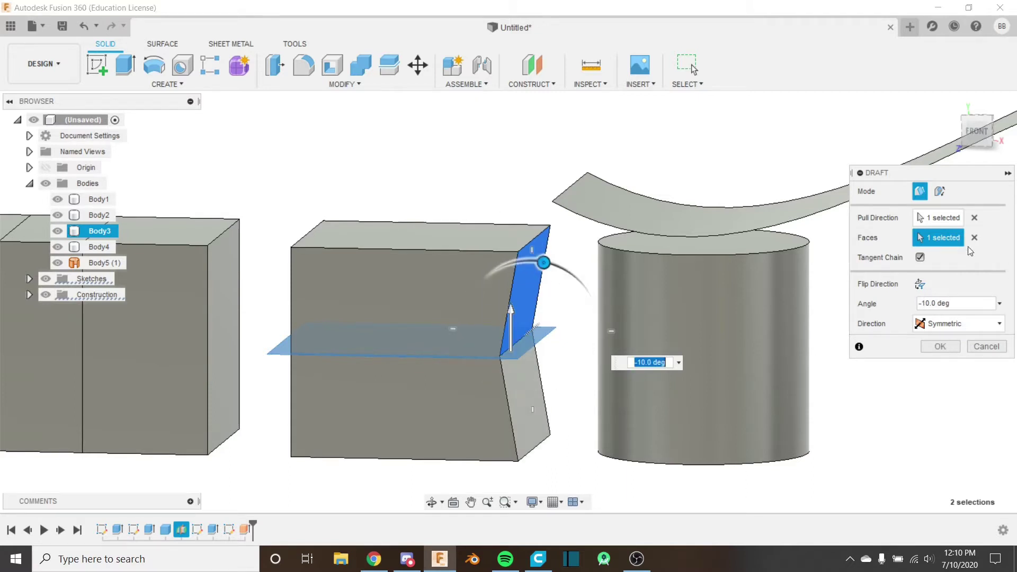
{"action": "middle_click_drag", "start_coordinate": [578, 318], "coordinate": [584, 311], "text": "shift"}
{"action": "left_click", "coordinate": [932, 346]}
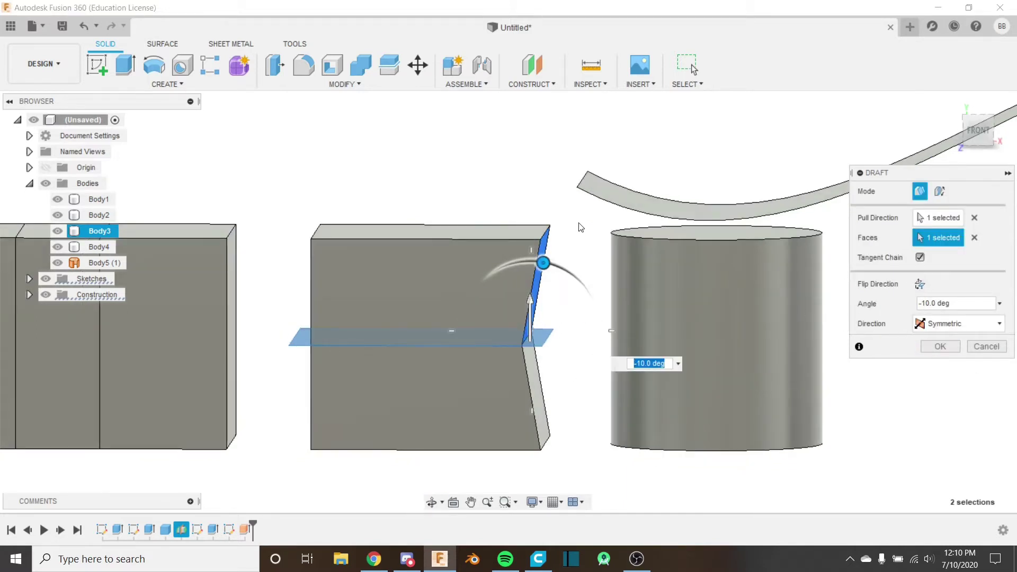
{"action": "left_click", "coordinate": [941, 346]}
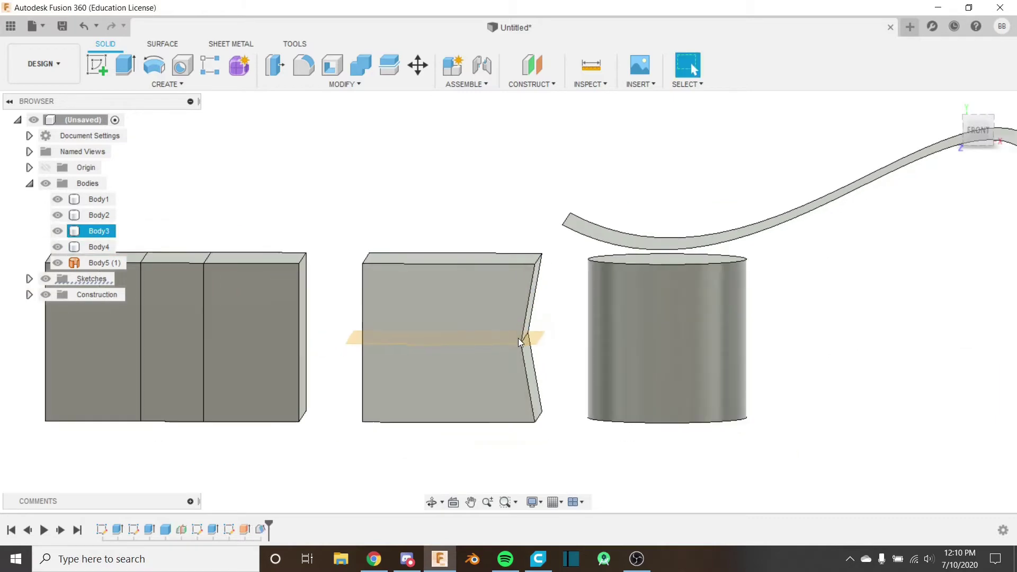
Examine the symmetric taper of the box's side face on both sides of the midplane
{"action": "mouse_move", "coordinate": [518, 340]}
{"action": "middle_mouse_down", "text": "shift"}
{"action": "mouse_move", "coordinate": [522, 385]}
{"action": "mouse_move", "coordinate": [515, 358]}
{"action": "middle_mouse_up", "text": "shift"}
{"action": "scroll", "coordinate": [472, 364], "scroll_direction": "up", "scroll_amount": 5}
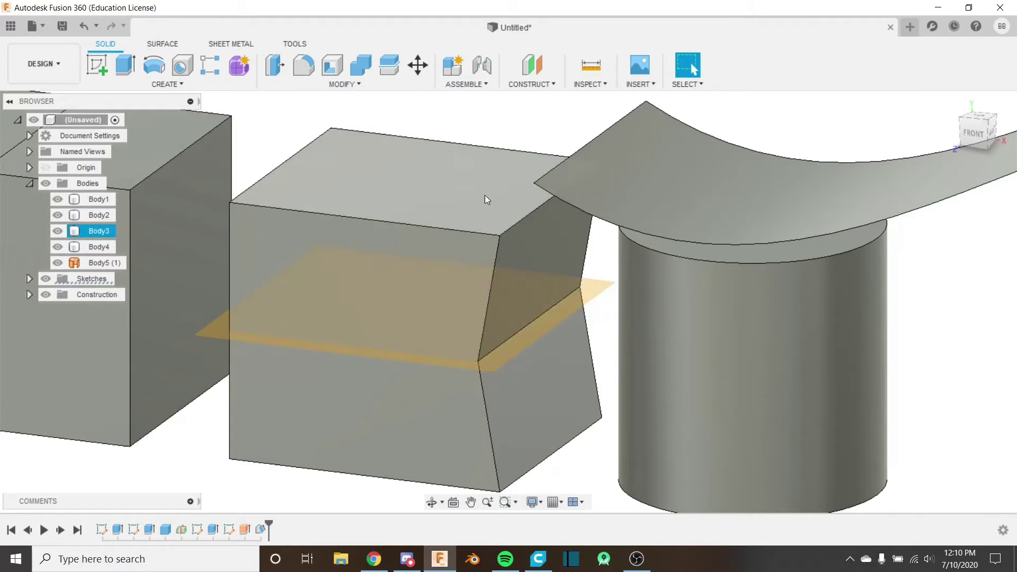
{"action": "left_click", "coordinate": [495, 294]}
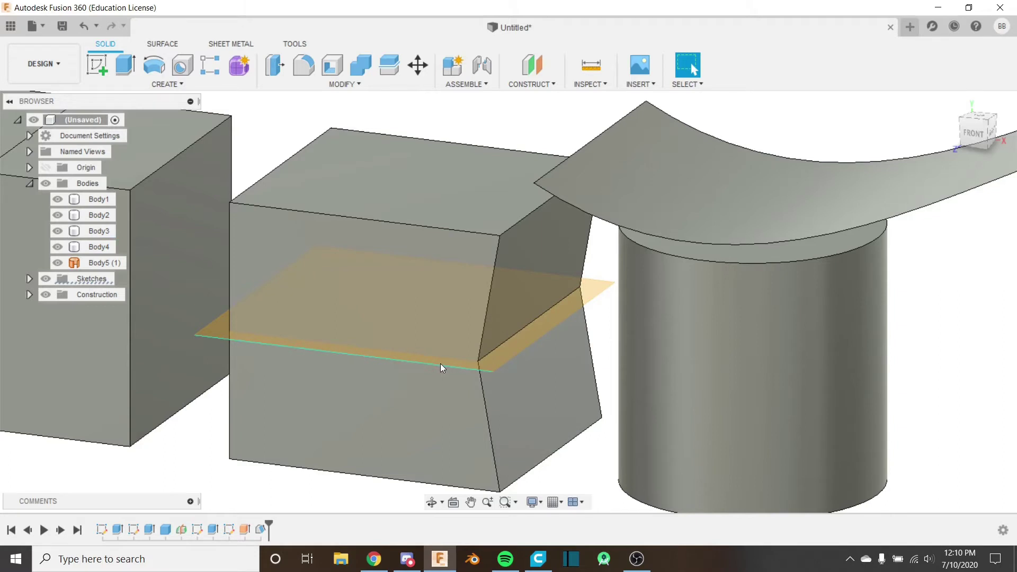
{"action": "scroll", "coordinate": [473, 352], "scroll_direction": "down", "scroll_amount": 3}
{"action": "middle_click_drag", "start_coordinate": [473, 343], "coordinate": [617, 363]}
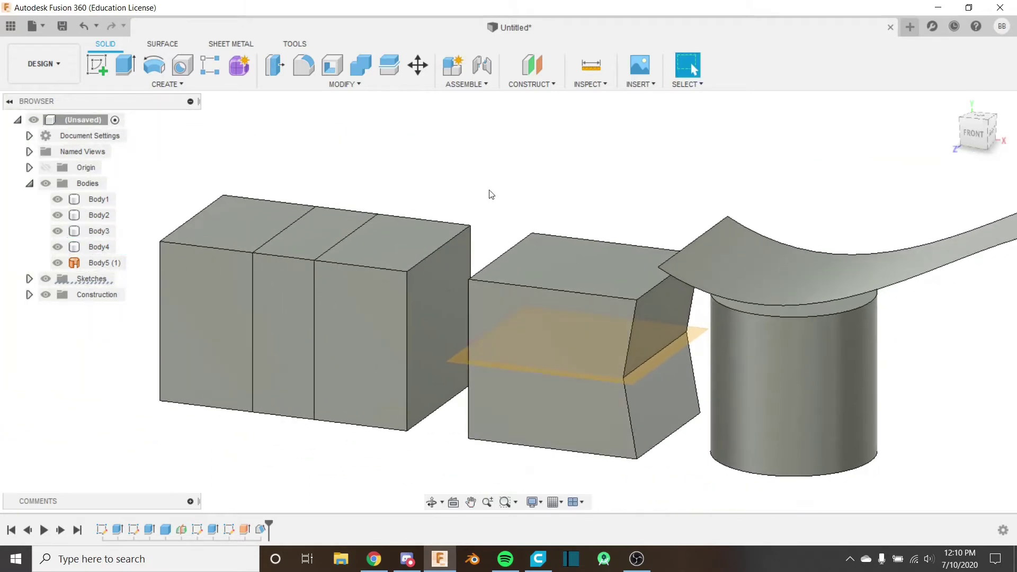
Start Combine and review its Join, Cut and Intersect operations for the overlapping bodies Body1 and Body2
{"action": "left_click", "coordinate": [364, 84]}
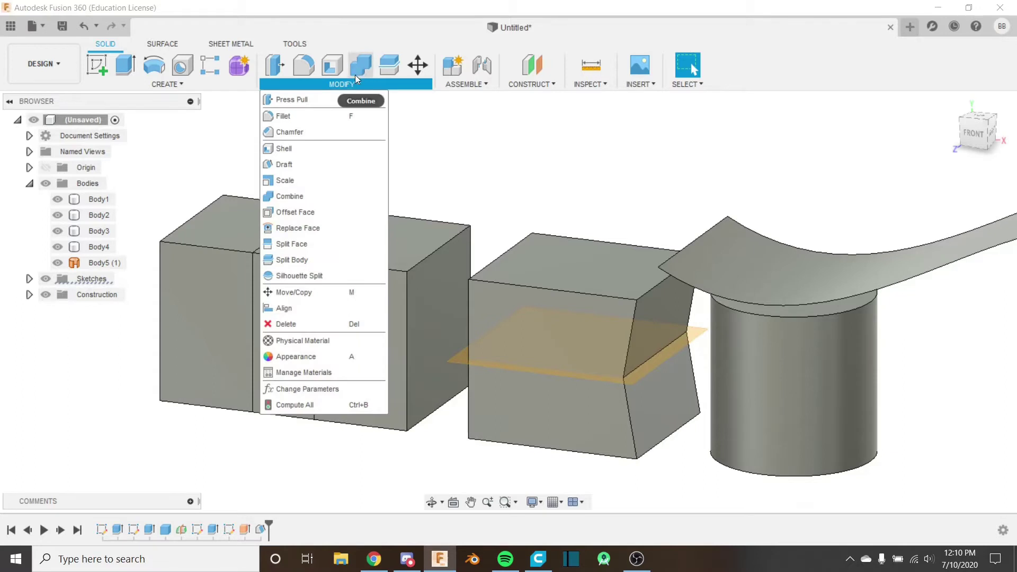
{"action": "key", "text": "Left"}
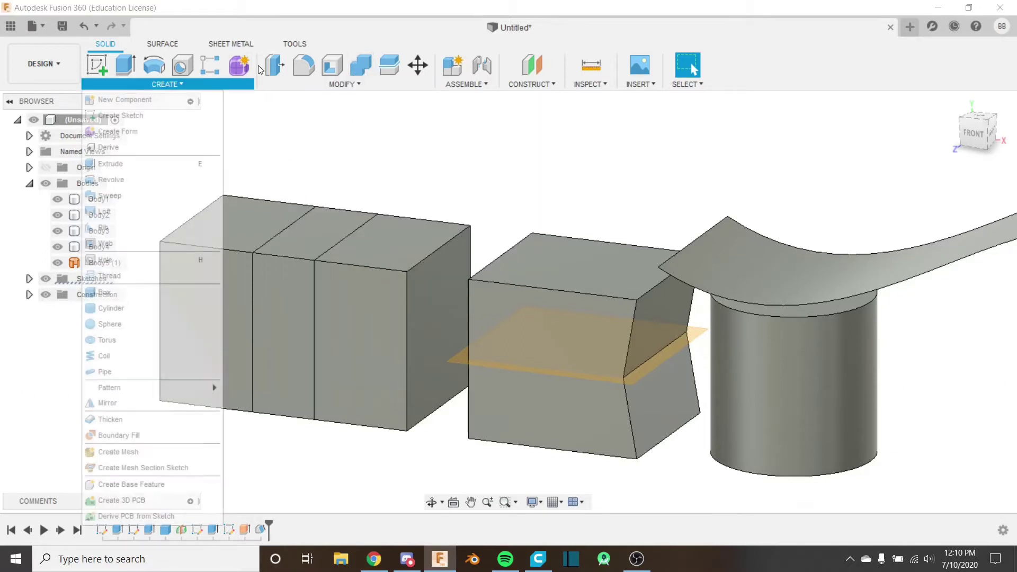
{"action": "key", "text": "Right"}
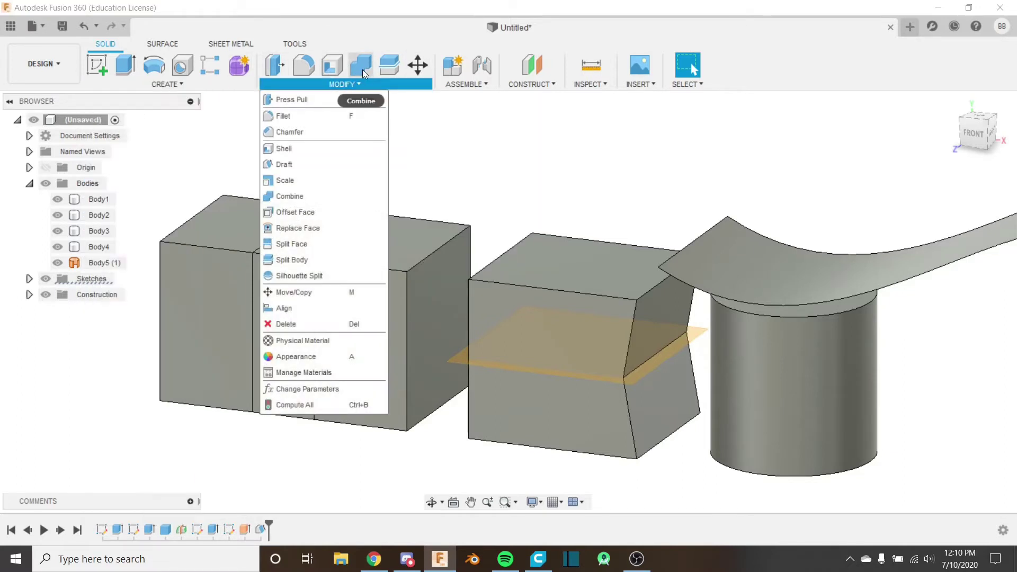
{"action": "left_click", "coordinate": [316, 196]}
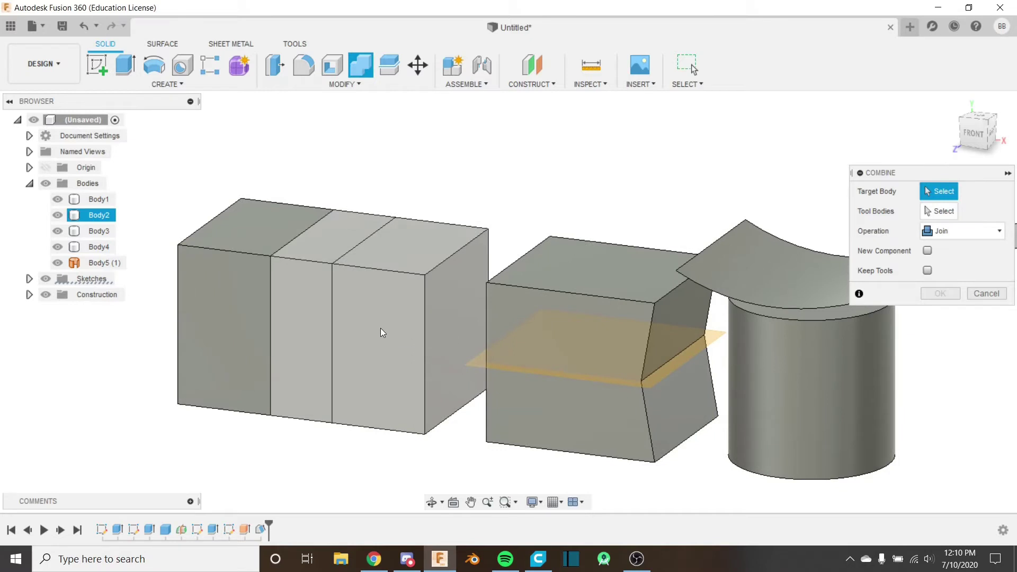
{"action": "middle_click_drag", "start_coordinate": [380, 329], "coordinate": [434, 335], "text": "shift"}
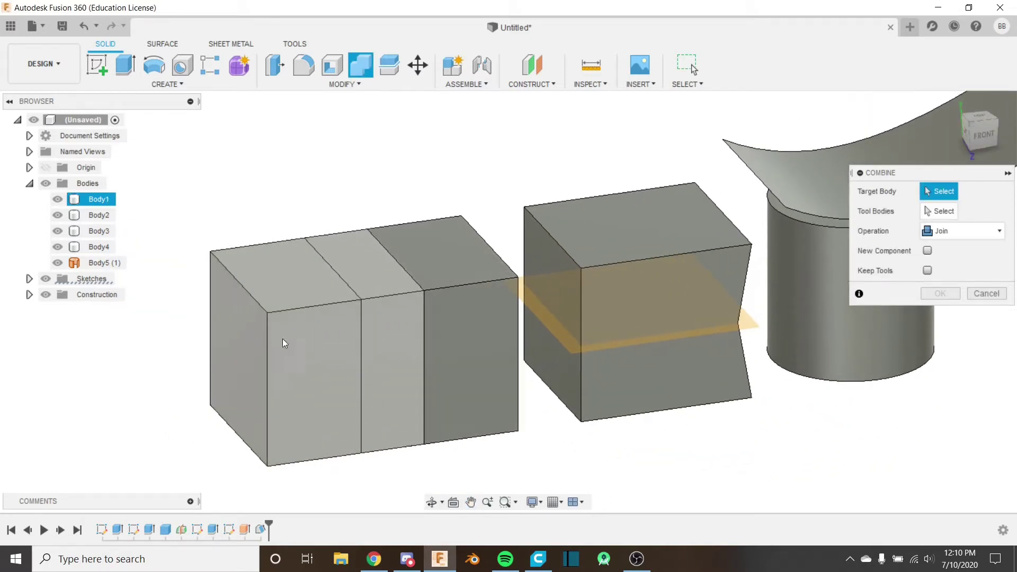
{"action": "left_click", "coordinate": [956, 234]}
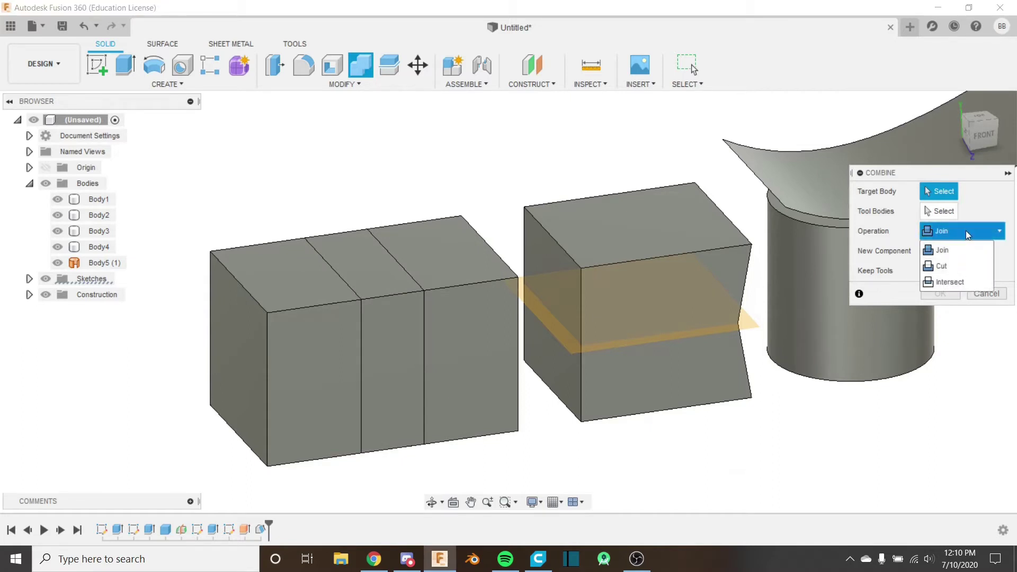
{"action": "left_click", "coordinate": [966, 230]}
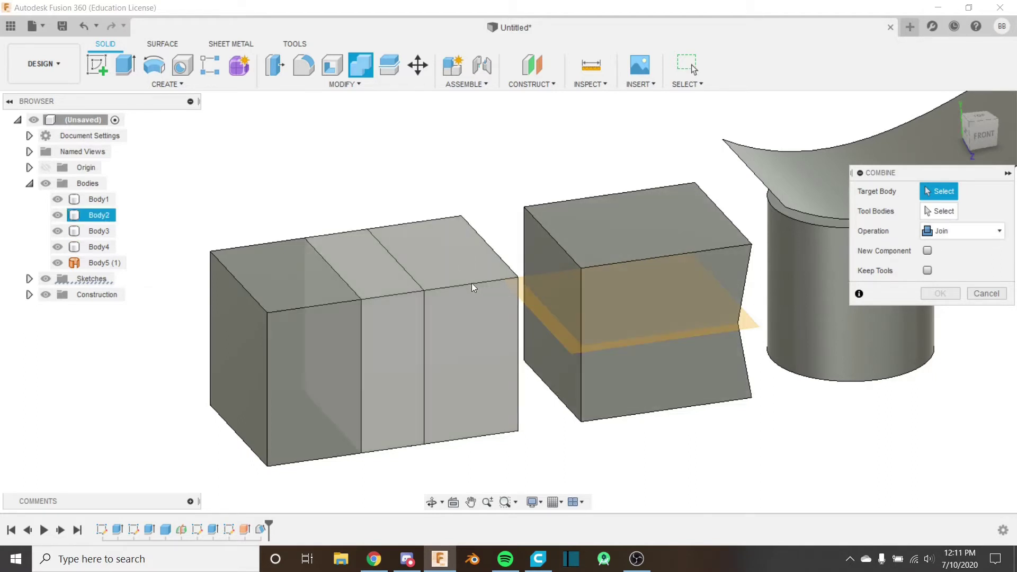
Combine Body2 as the target with Body1 as the tool body, using the Join operation
{"action": "middle_click_drag", "start_coordinate": [318, 341], "coordinate": [416, 324]}
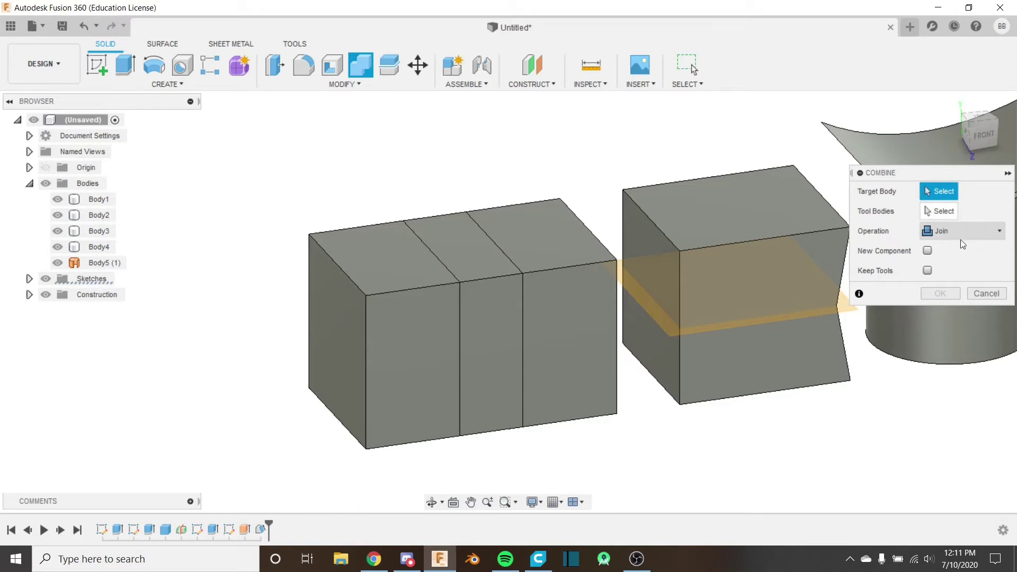
{"action": "left_click", "coordinate": [573, 273]}
{"action": "left_click", "coordinate": [388, 319]}
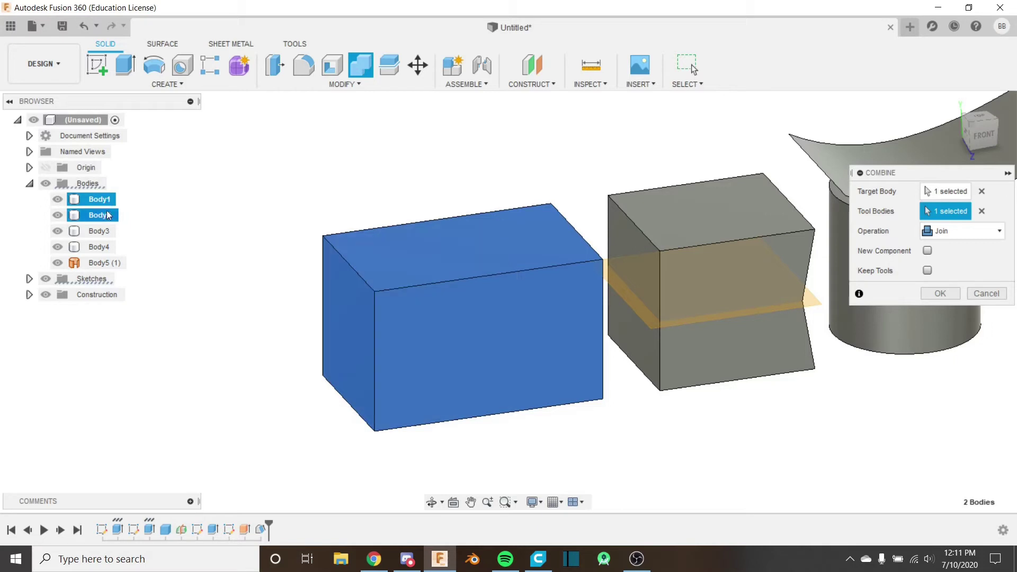
{"action": "left_click", "coordinate": [938, 294]}
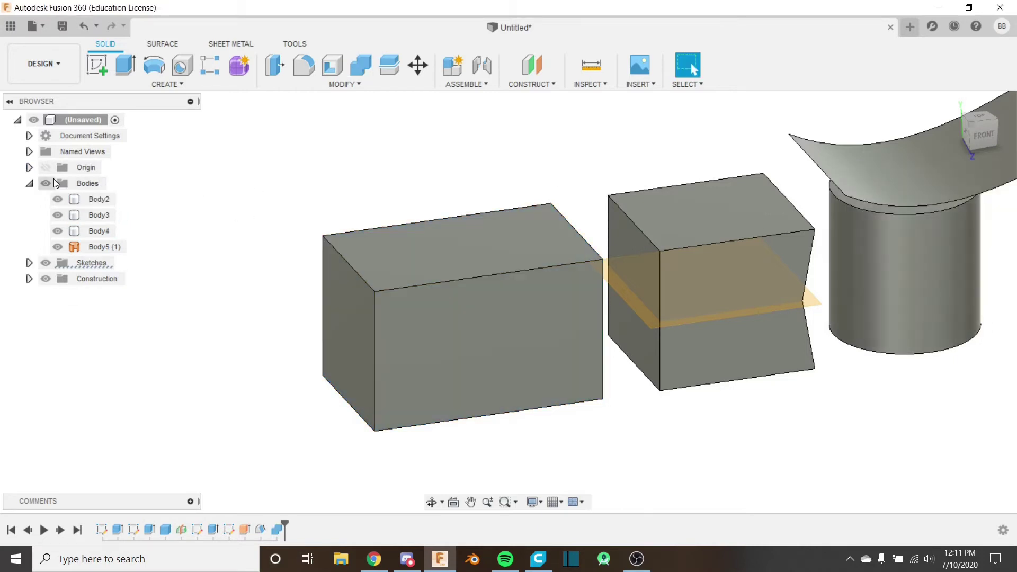
Select the joined body to check that it is a single solid, and undo the join
{"action": "left_click", "coordinate": [91, 197]}
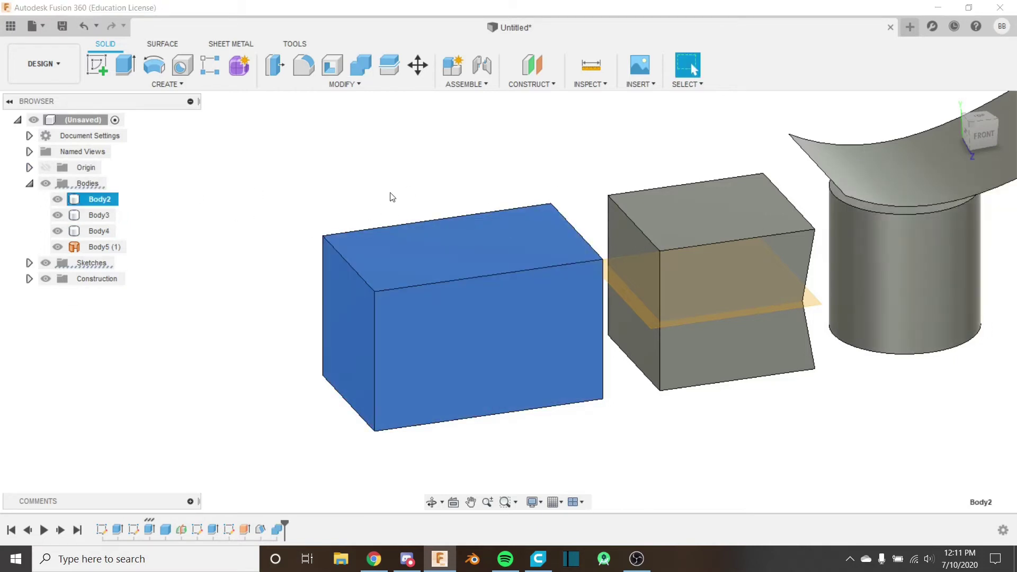
{"action": "left_click", "coordinate": [229, 166]}
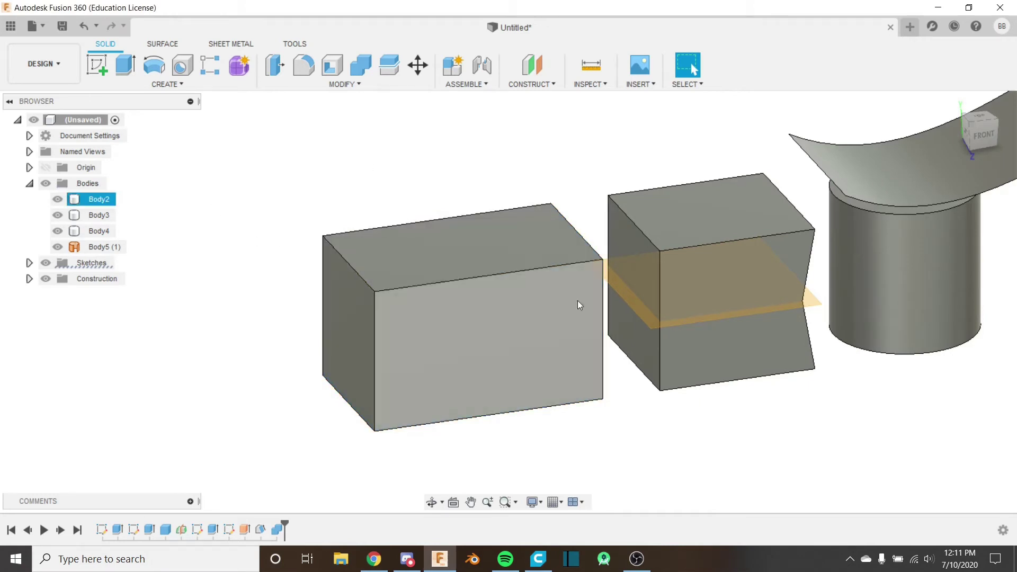
{"action": "key", "text": "ctrl+z"}
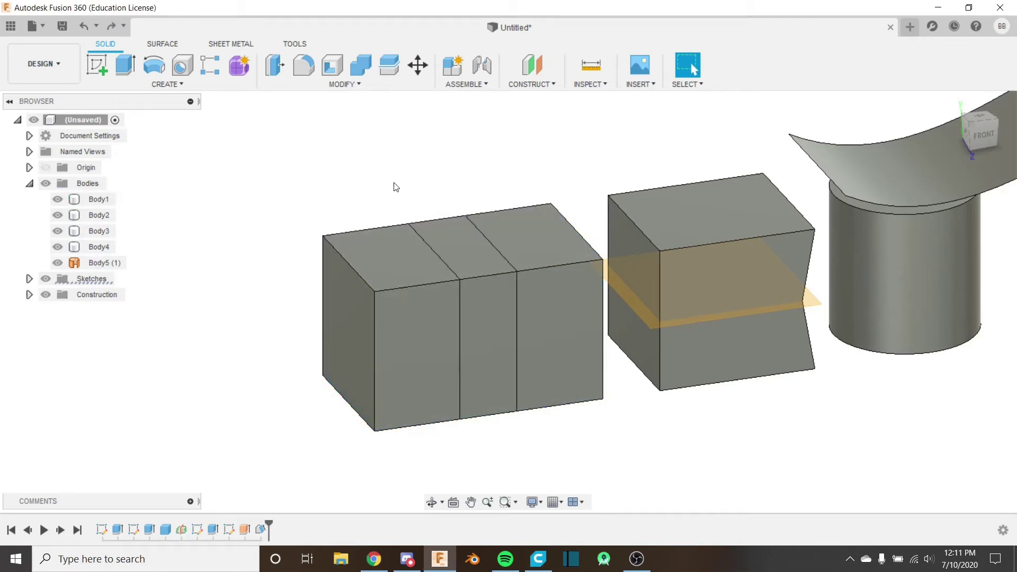
Restart Combine, pick Body2 and Body1 as target and tool, and clear both selections
{"action": "left_click", "coordinate": [345, 84]}
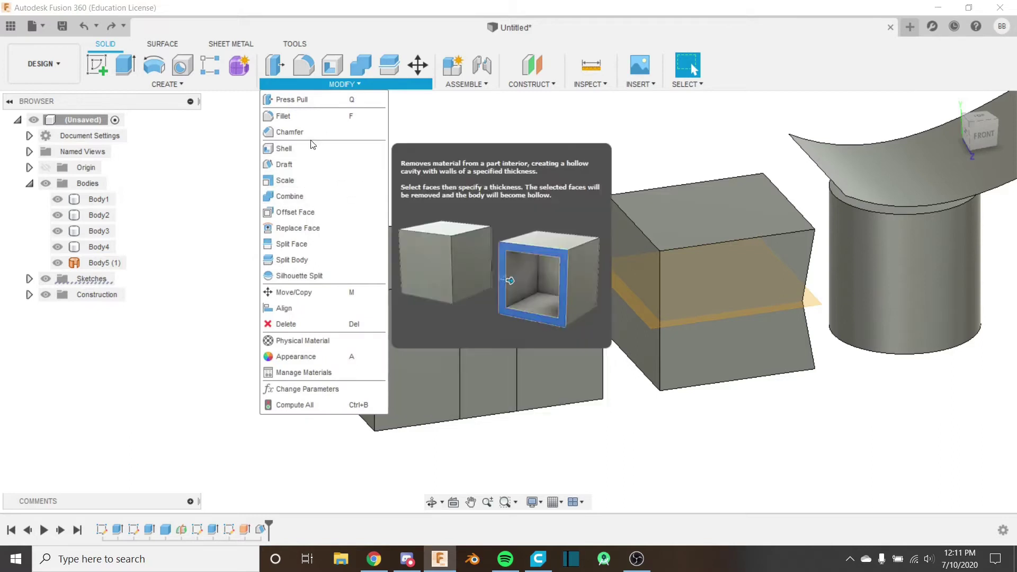
{"action": "left_click", "coordinate": [290, 196]}
{"action": "left_click", "coordinate": [475, 276]}
{"action": "left_click", "coordinate": [418, 308]}
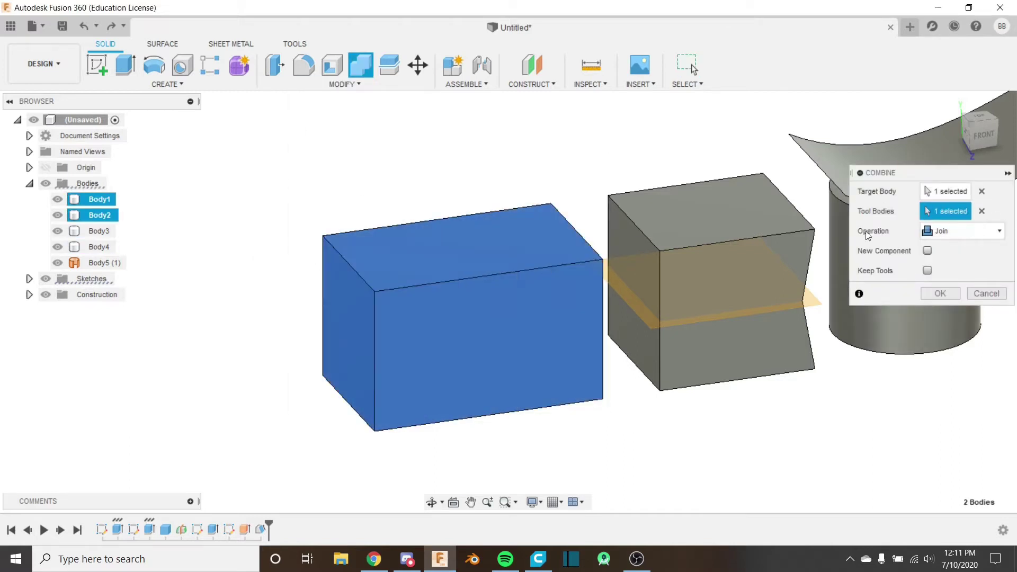
{"action": "left_click", "coordinate": [982, 191]}
{"action": "left_click", "coordinate": [982, 211]}
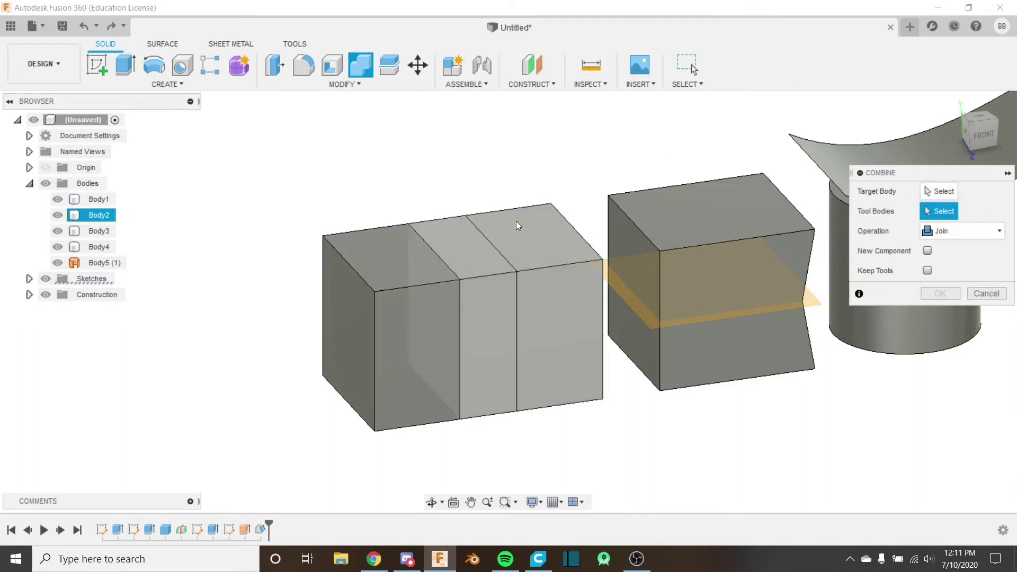
Try selecting both Body1 and Body2 as tool bodies without a target body
{"action": "left_click", "coordinate": [520, 271]}
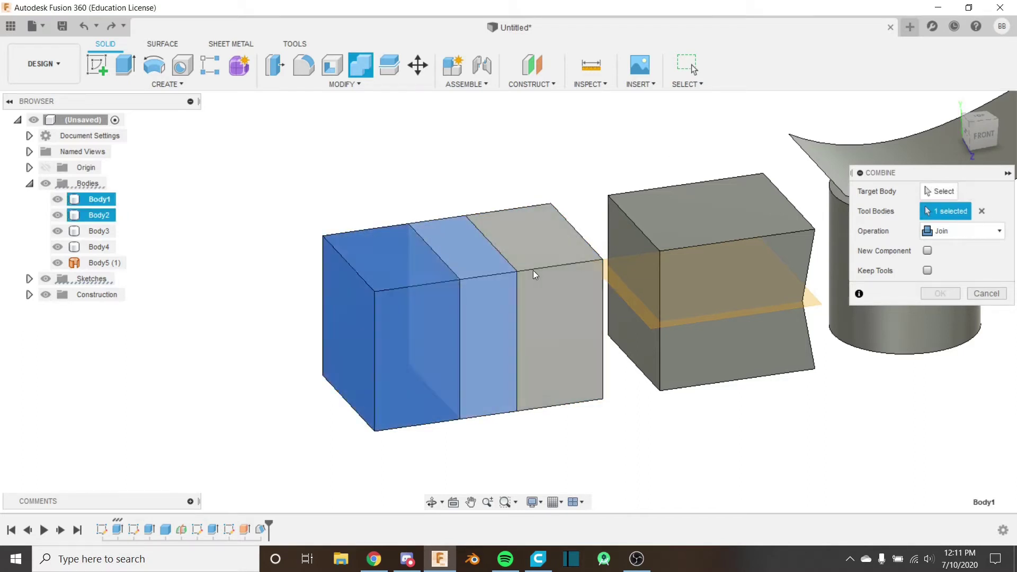
{"action": "left_click", "coordinate": [479, 292]}
{"action": "left_click", "coordinate": [564, 261]}
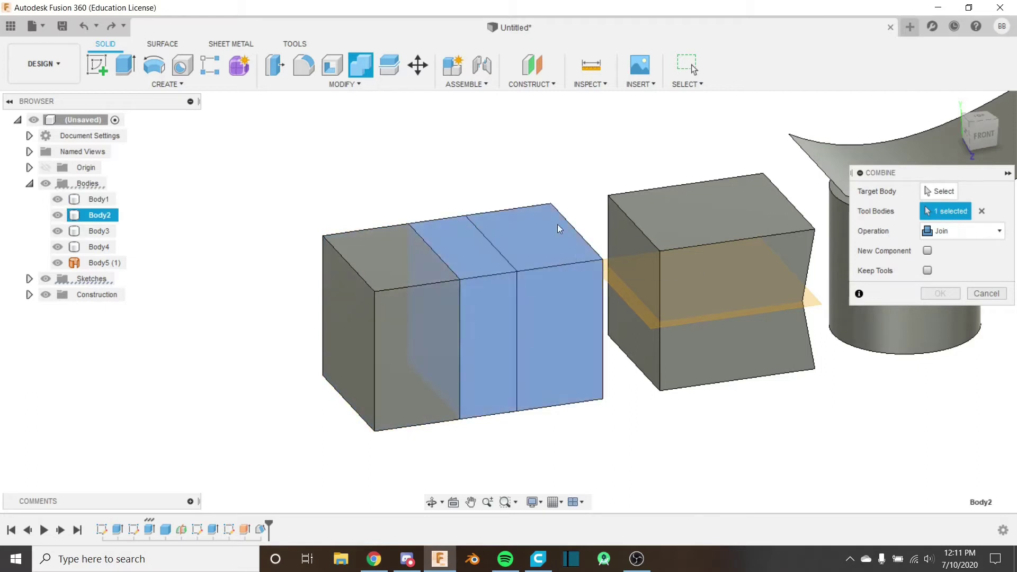
{"action": "left_click", "coordinate": [415, 332]}
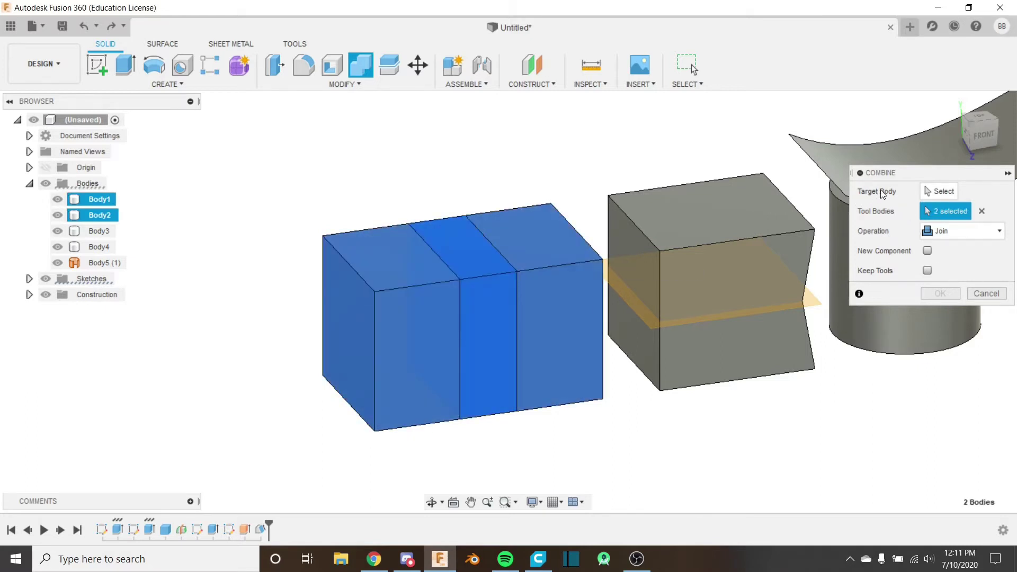
Cut Body1 out of Body2 with Combine, using Body2 as the target and Body1 as the tool
{"action": "left_click", "coordinate": [943, 192]}
{"action": "left_click", "coordinate": [590, 265]}
{"action": "left_click", "coordinate": [399, 271]}
{"action": "left_click", "coordinate": [934, 233]}
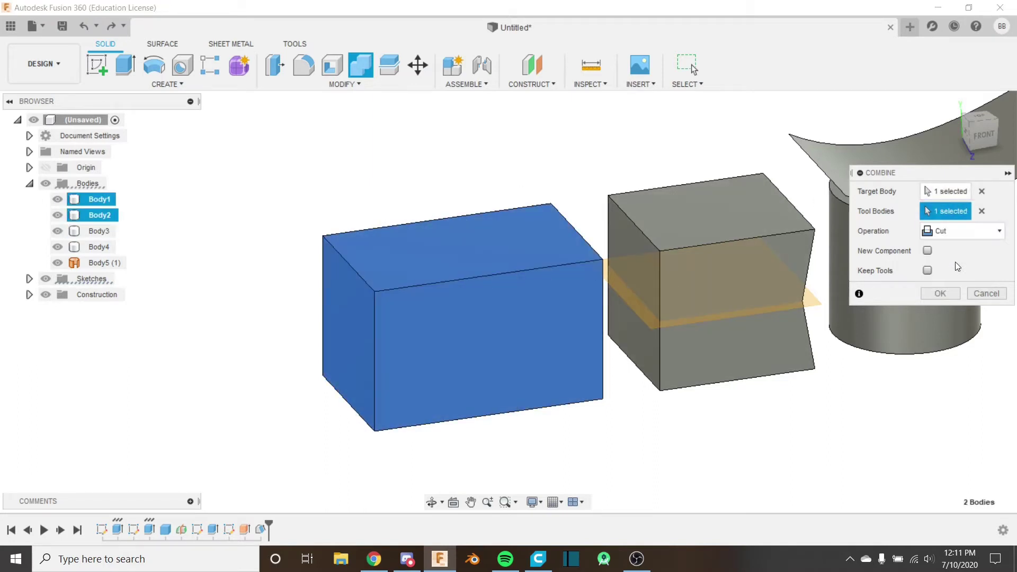
{"action": "left_click", "coordinate": [958, 267]}
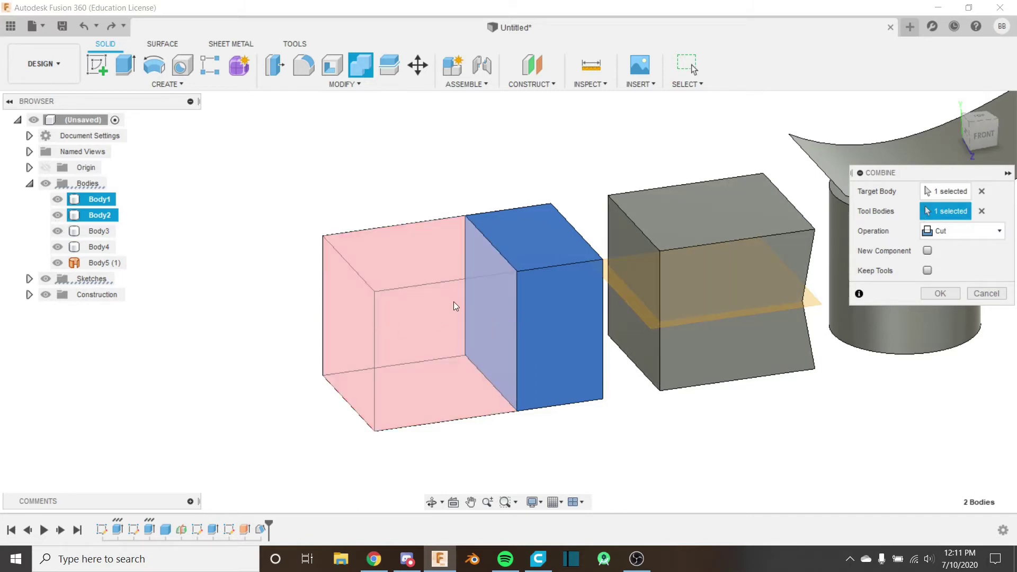
{"action": "scroll", "coordinate": [453, 302], "scroll_direction": "up", "scroll_amount": 2}
{"action": "scroll", "coordinate": [604, 327], "scroll_direction": "up", "scroll_amount": 2}
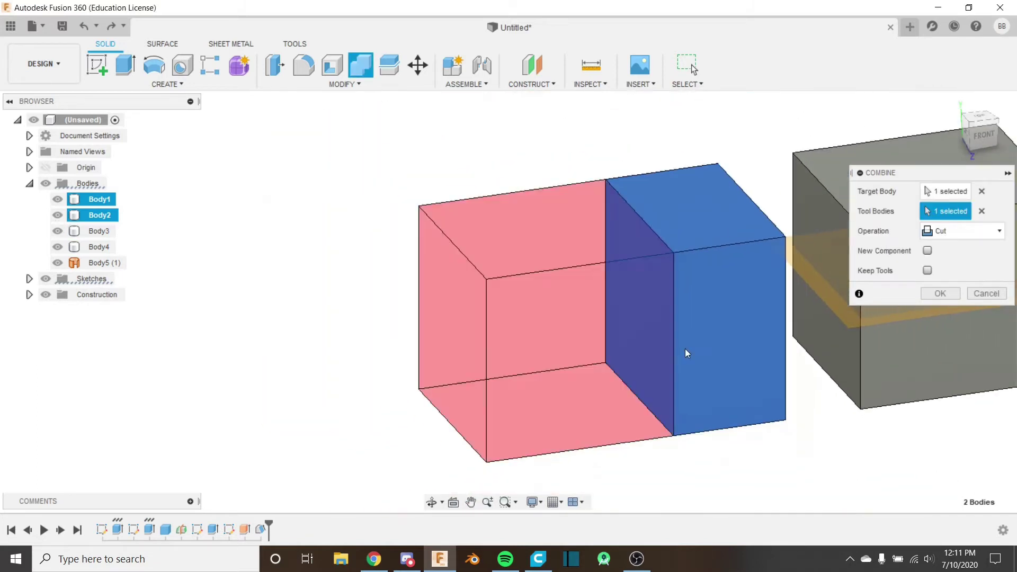
{"action": "middle_click_drag", "start_coordinate": [685, 349], "coordinate": [452, 250], "text": "shift"}
{"action": "left_click", "coordinate": [939, 292]}
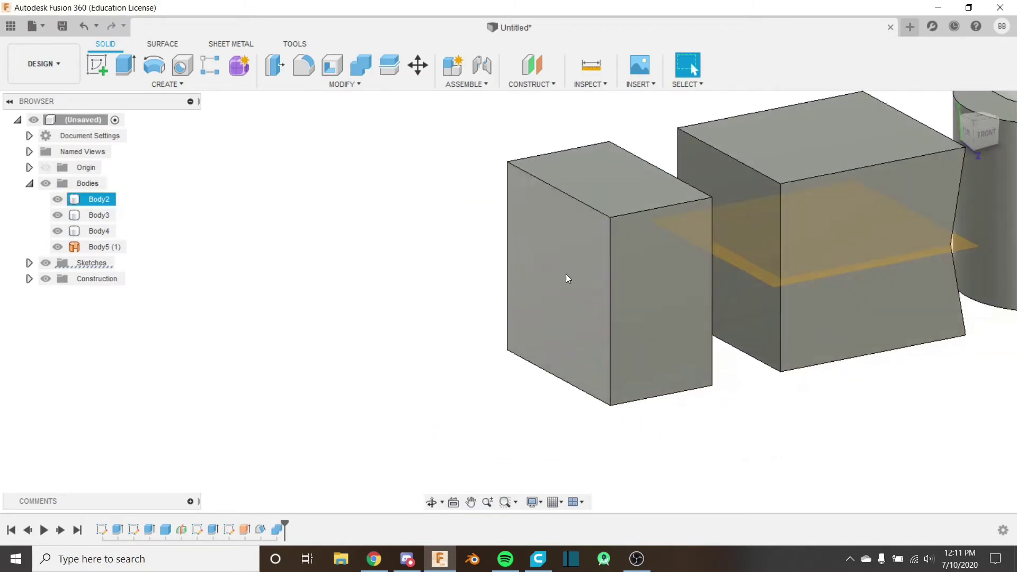
Undo the Combine cut and examine where the two original bodies overlap
{"action": "key", "text": "ctrl+z"}
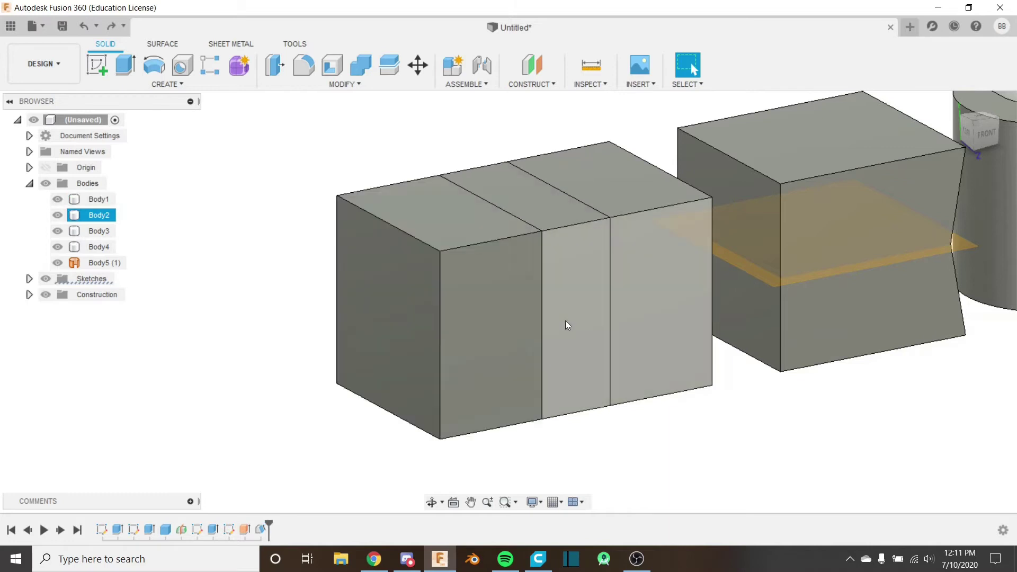
{"action": "middle_click_drag", "start_coordinate": [562, 328], "coordinate": [563, 207], "text": "shift"}
{"action": "left_click", "coordinate": [564, 222]}
{"action": "left_click", "coordinate": [530, 204], "text": "shift"}
{"action": "left_click", "coordinate": [460, 218], "text": "shift"}
{"action": "left_click", "coordinate": [630, 431]}
{"action": "right_click", "coordinate": [427, 323]}
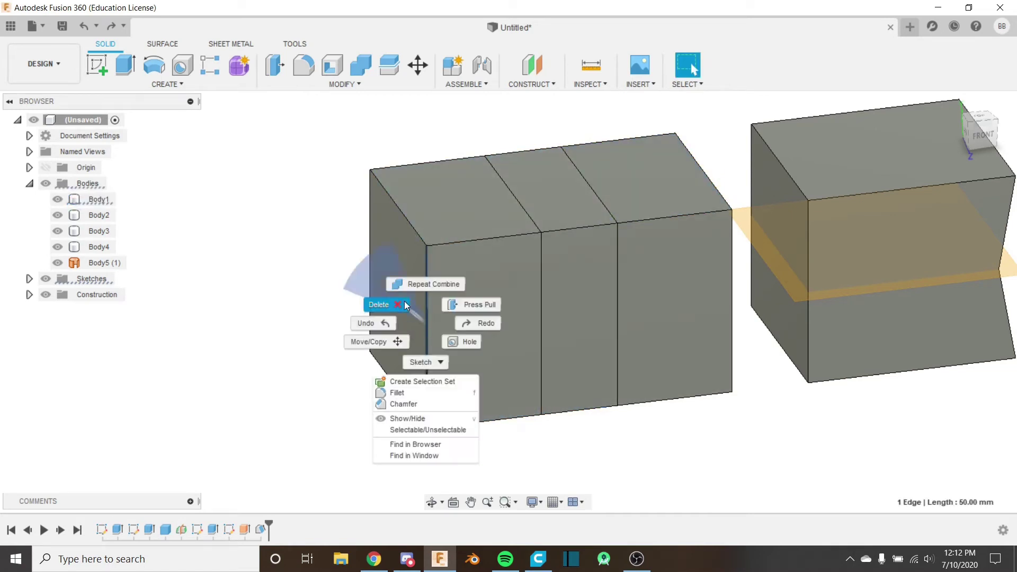
{"action": "left_click", "coordinate": [300, 148]}
Cut Body2 out of the target Body1 with Combine, and undo the cut
{"action": "left_click", "coordinate": [318, 86]}
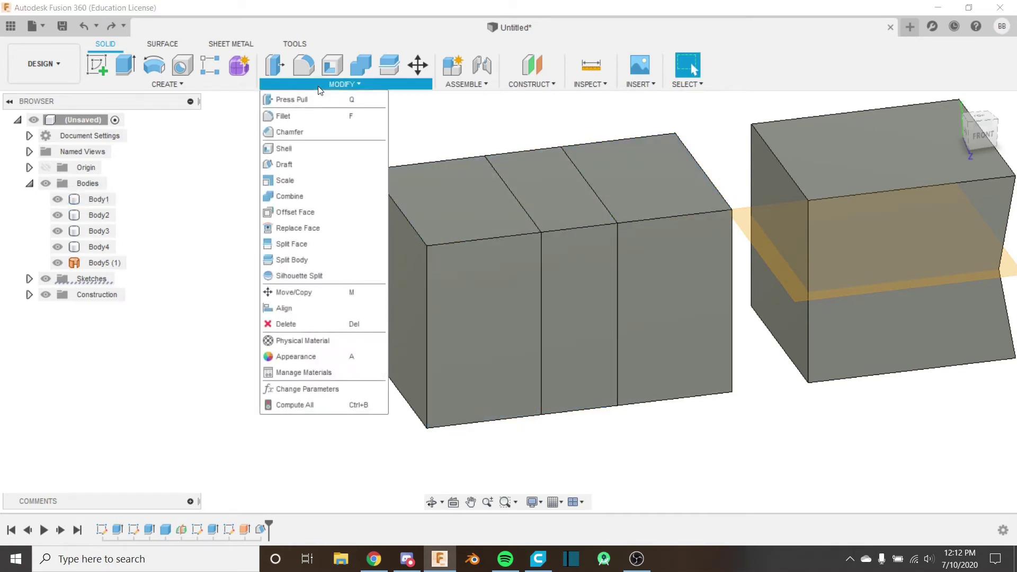
{"action": "left_click", "coordinate": [311, 193]}
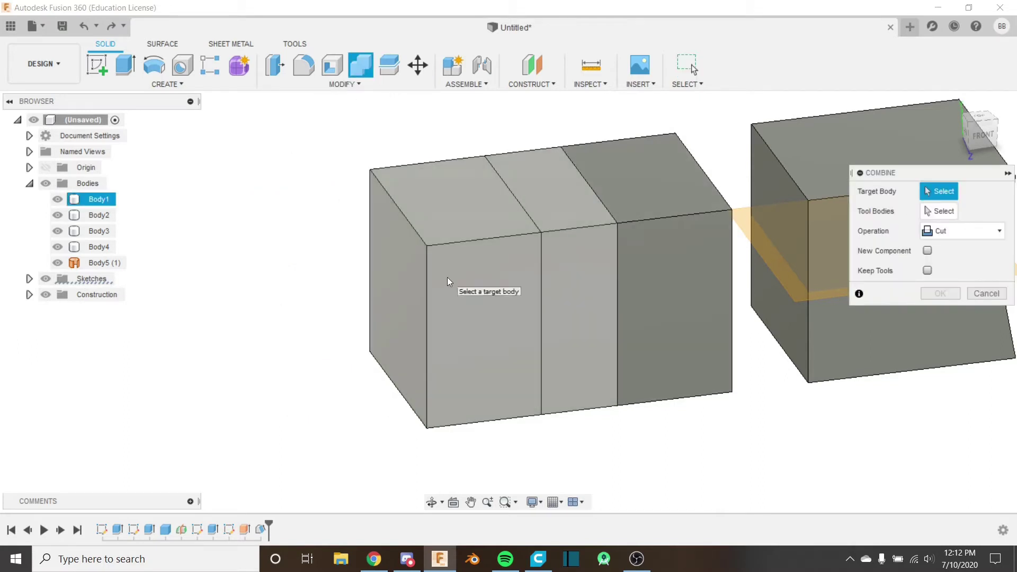
{"action": "left_click", "coordinate": [447, 277]}
{"action": "left_click", "coordinate": [670, 281]}
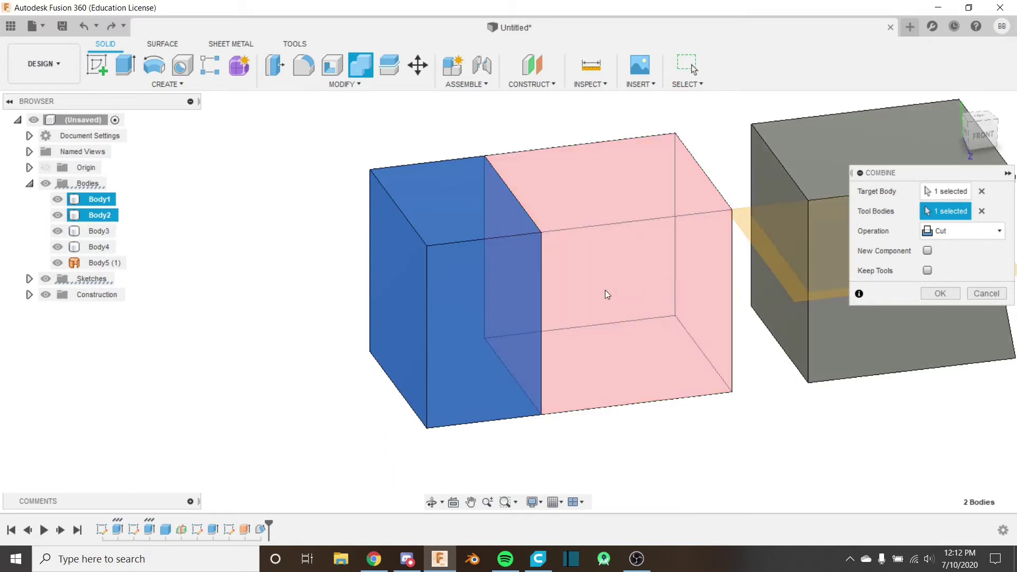
{"action": "left_click", "coordinate": [945, 296]}
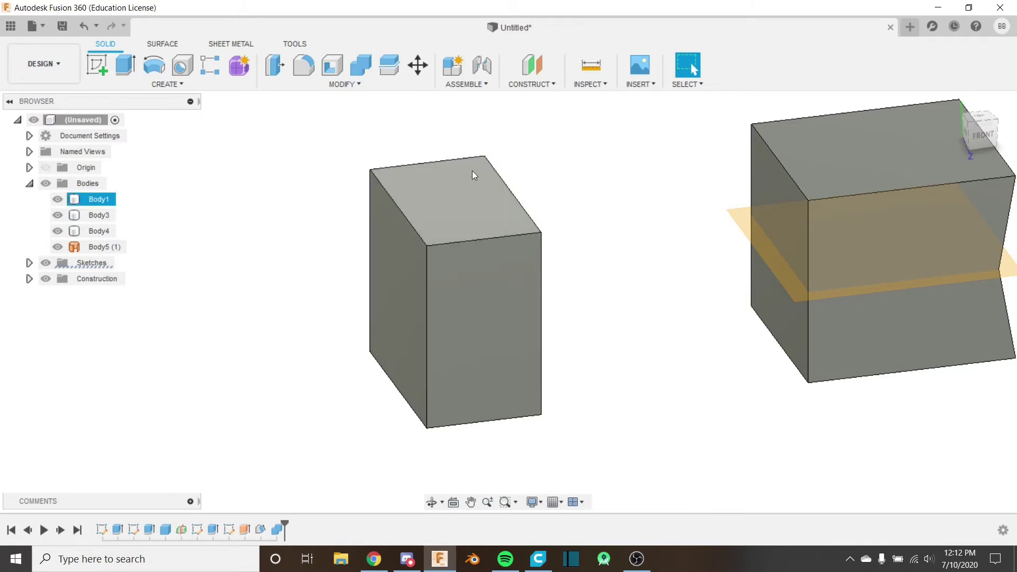
{"action": "key", "text": "ctrl+z"}
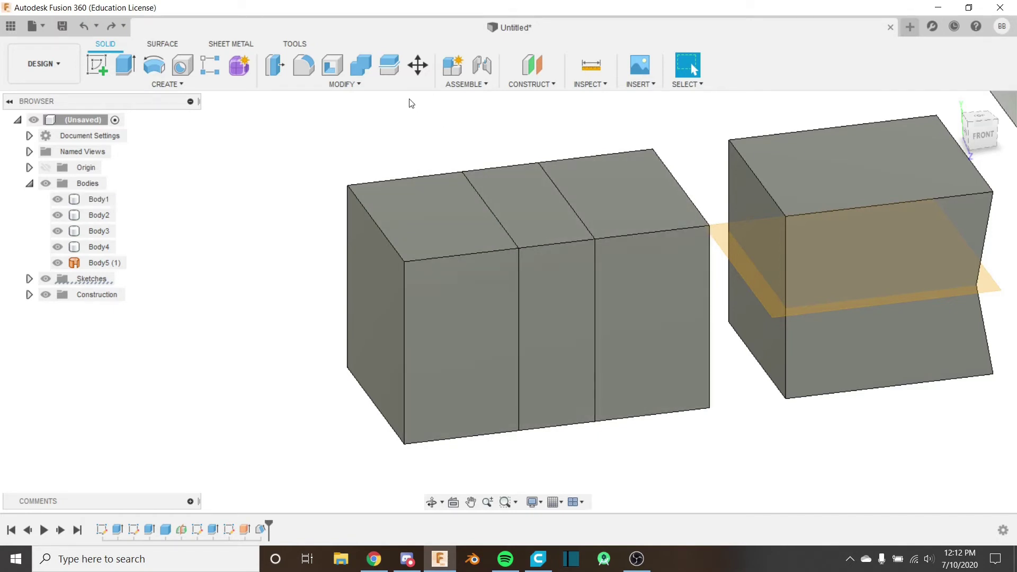
Combine Body2 as the target with Body1 as the tool using Intersect, keeping only their overlapping volume
{"action": "left_click", "coordinate": [402, 89]}
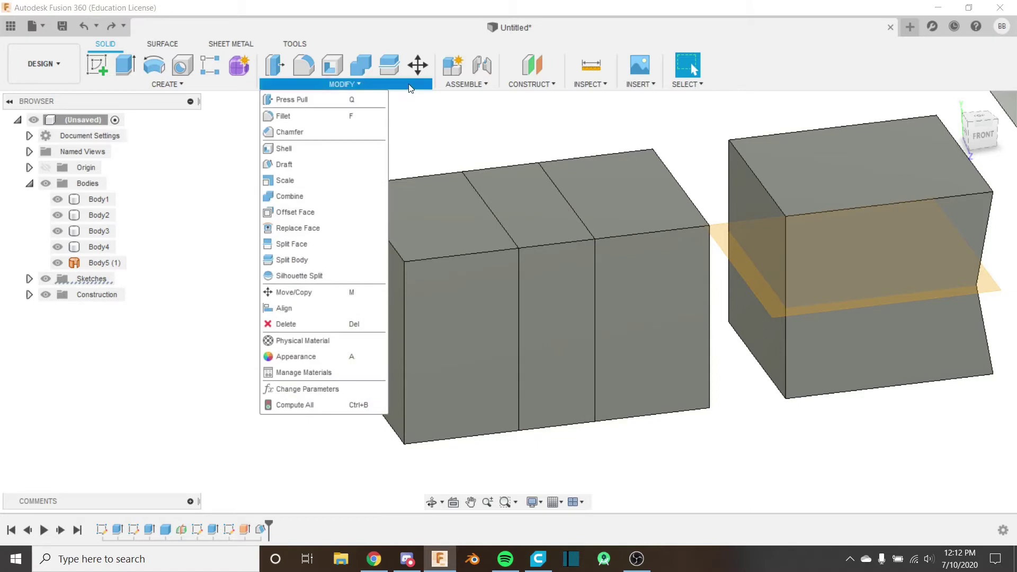
{"action": "left_click", "coordinate": [323, 195]}
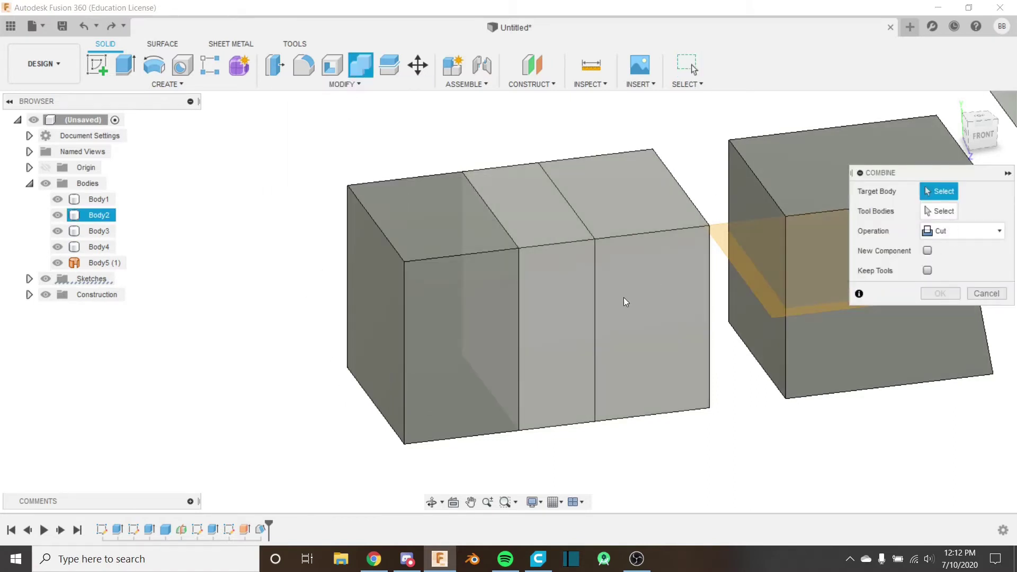
{"action": "left_click", "coordinate": [624, 297]}
{"action": "left_click", "coordinate": [478, 319]}
{"action": "left_click", "coordinate": [981, 233]}
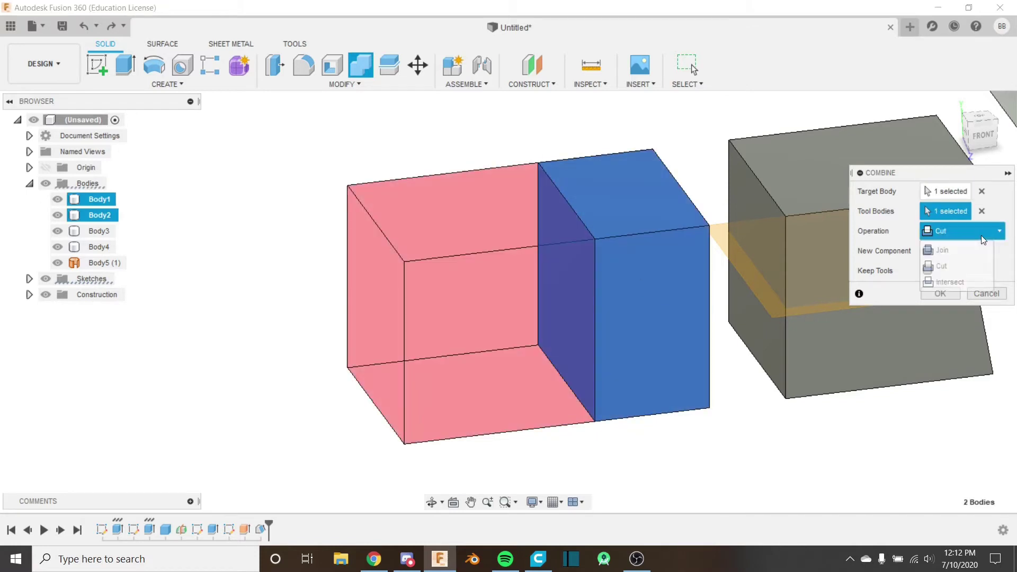
{"action": "left_click", "coordinate": [964, 277]}
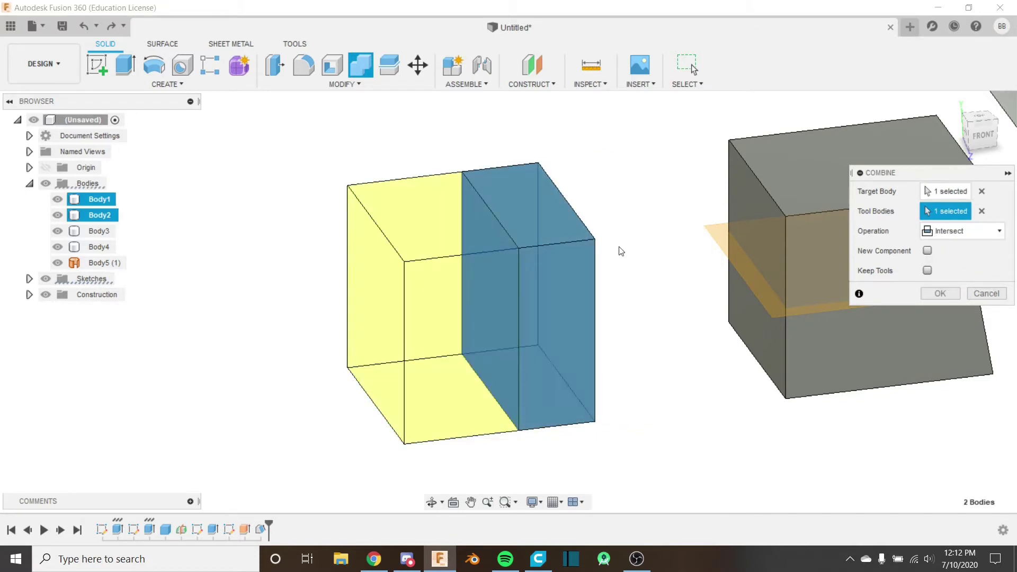
{"action": "left_click", "coordinate": [940, 294]}
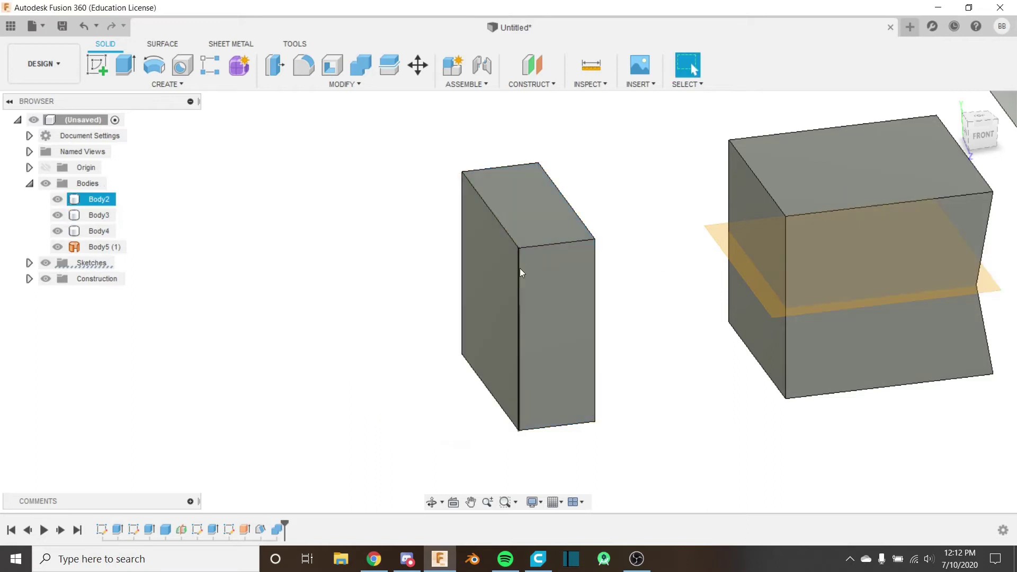
Examine the overlap volume left by the Combine intersect, and undo the operation to restore both original bodies
{"action": "scroll", "coordinate": [488, 286], "scroll_direction": "up", "scroll_amount": 5}
{"action": "middle_click_drag", "start_coordinate": [498, 278], "coordinate": [532, 225], "text": "shift"}
{"action": "scroll", "coordinate": [417, 240], "scroll_direction": "down", "scroll_amount": 3}
{"action": "mouse_move", "coordinate": [417, 241]}
{"action": "middle_mouse_down", "text": "shift"}
{"action": "mouse_move", "coordinate": [397, 277]}
{"action": "mouse_move", "coordinate": [429, 233]}
{"action": "middle_mouse_up", "text": "shift"}
{"action": "key", "text": "ctrl+z"}
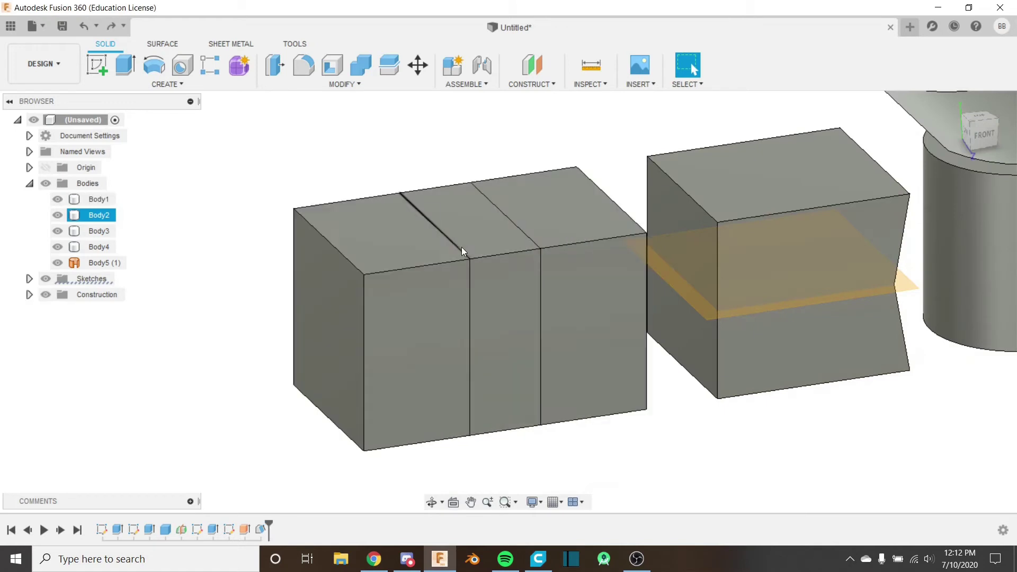
Join Body1 to the target Body2 with Combine, using the Join operation
{"action": "left_click", "coordinate": [342, 84]}
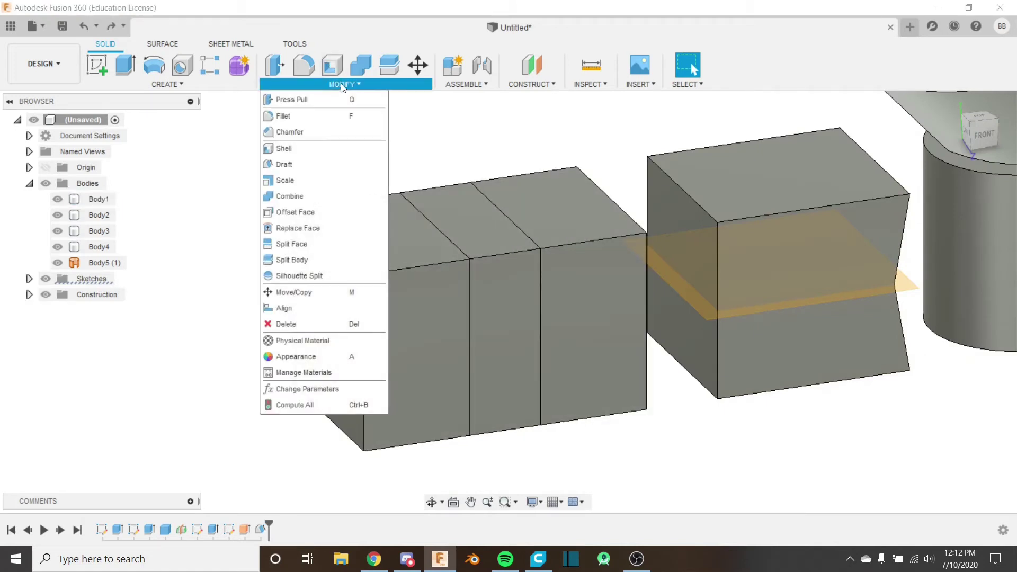
{"action": "left_click", "coordinate": [342, 86]}
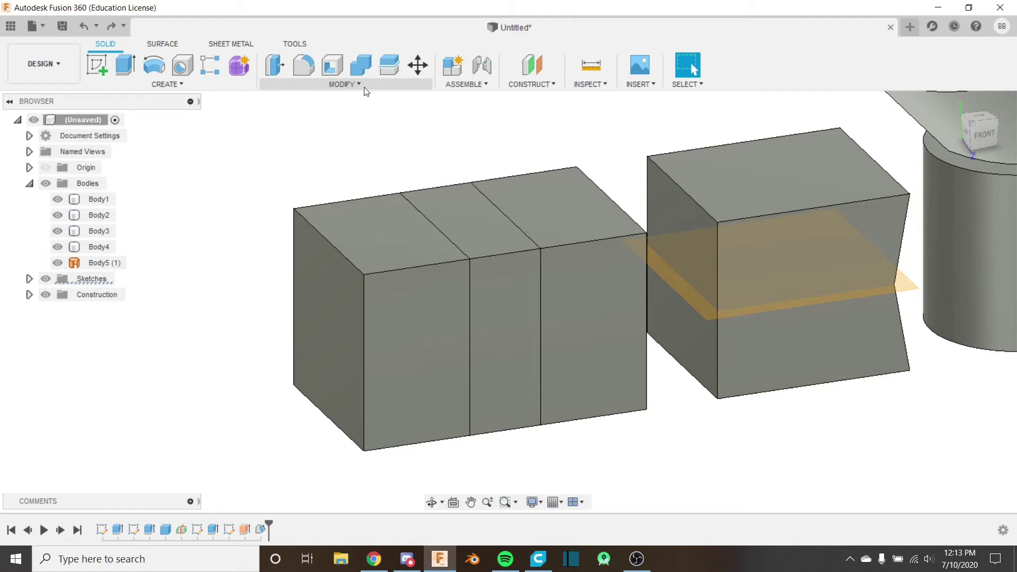
{"action": "left_click", "coordinate": [365, 89]}
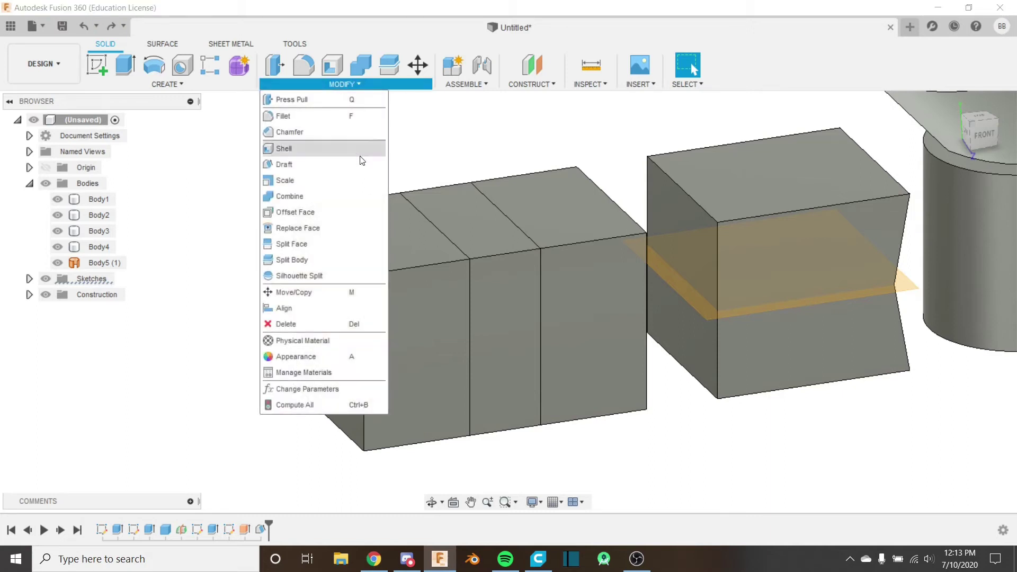
{"action": "left_click", "coordinate": [373, 196]}
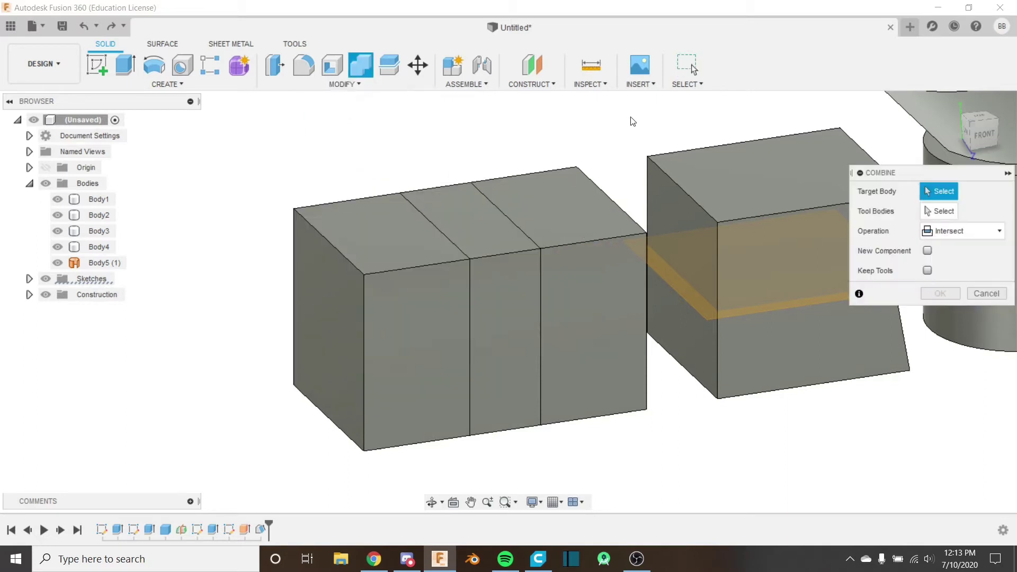
{"action": "left_click", "coordinate": [960, 232]}
{"action": "left_click", "coordinate": [961, 248]}
{"action": "left_click", "coordinate": [591, 266]}
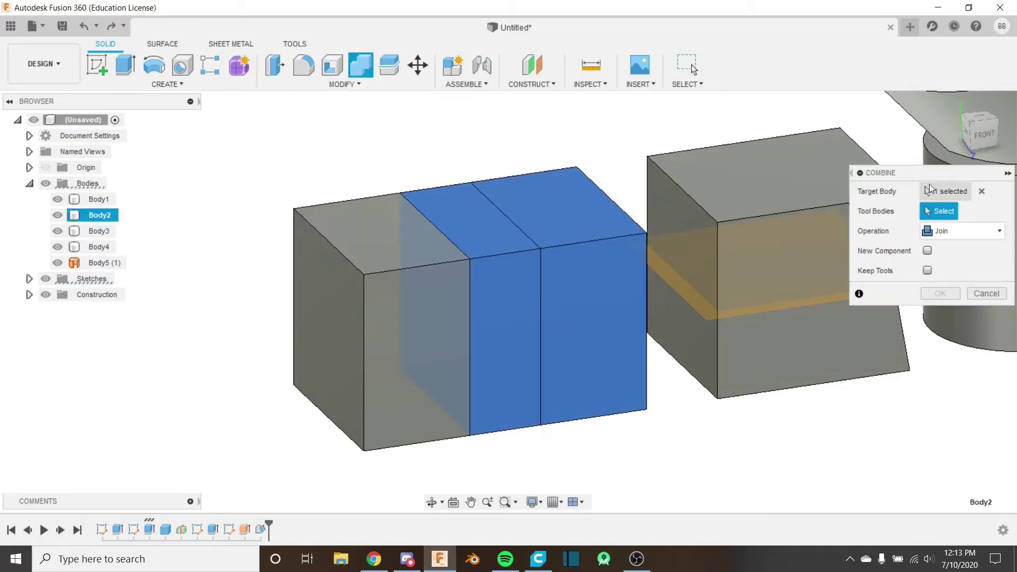
{"action": "left_click", "coordinate": [481, 271]}
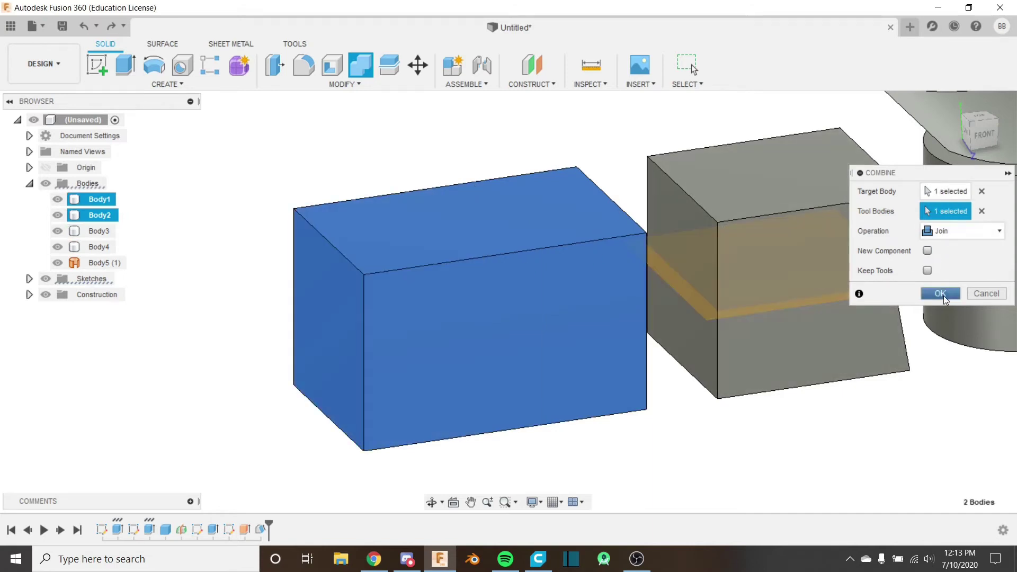
{"action": "left_click", "coordinate": [950, 293]}
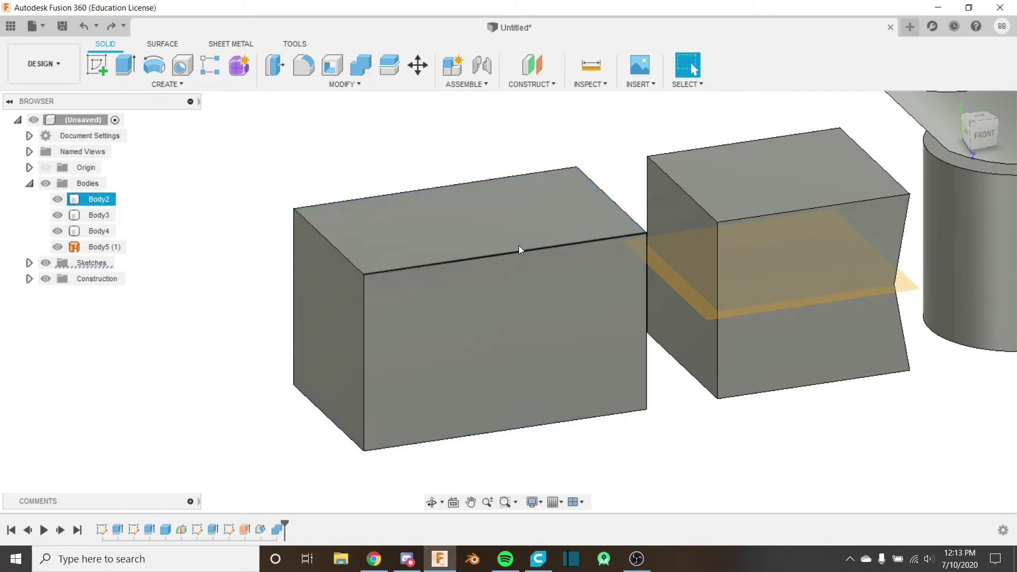
Examine the wavy surface Body5 above the cylinder and look over the surface modelling tools
{"action": "scroll", "coordinate": [417, 242], "scroll_direction": "down", "scroll_amount": 3}
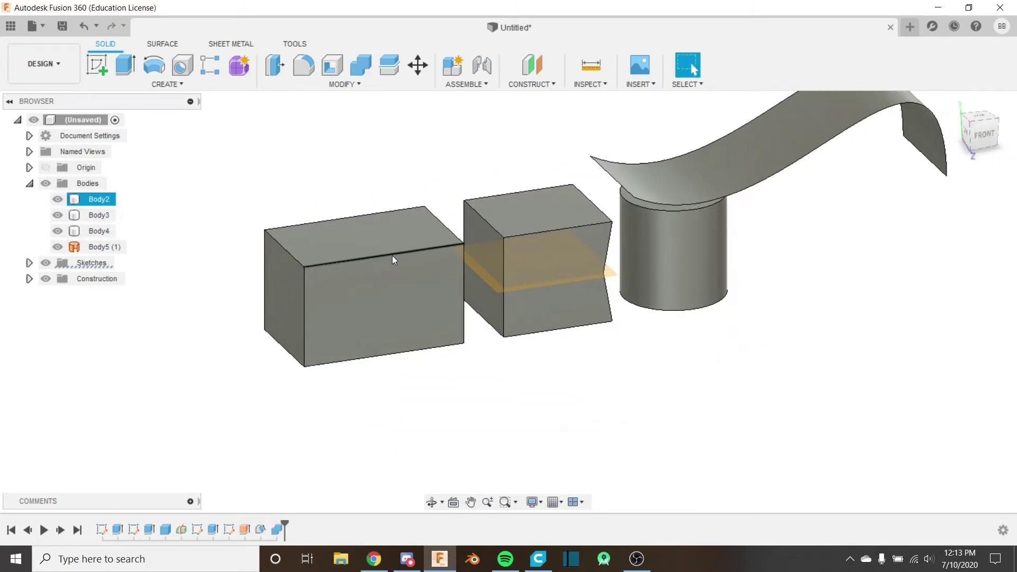
{"action": "left_click", "coordinate": [515, 254]}
{"action": "scroll", "coordinate": [515, 253], "scroll_direction": "down", "scroll_amount": 1}
{"action": "middle_click_drag", "start_coordinate": [555, 285], "coordinate": [492, 285], "text": "shift"}
{"action": "scroll", "coordinate": [706, 249], "scroll_direction": "up", "scroll_amount": 3}
{"action": "middle_click_drag", "start_coordinate": [708, 254], "coordinate": [733, 316]}
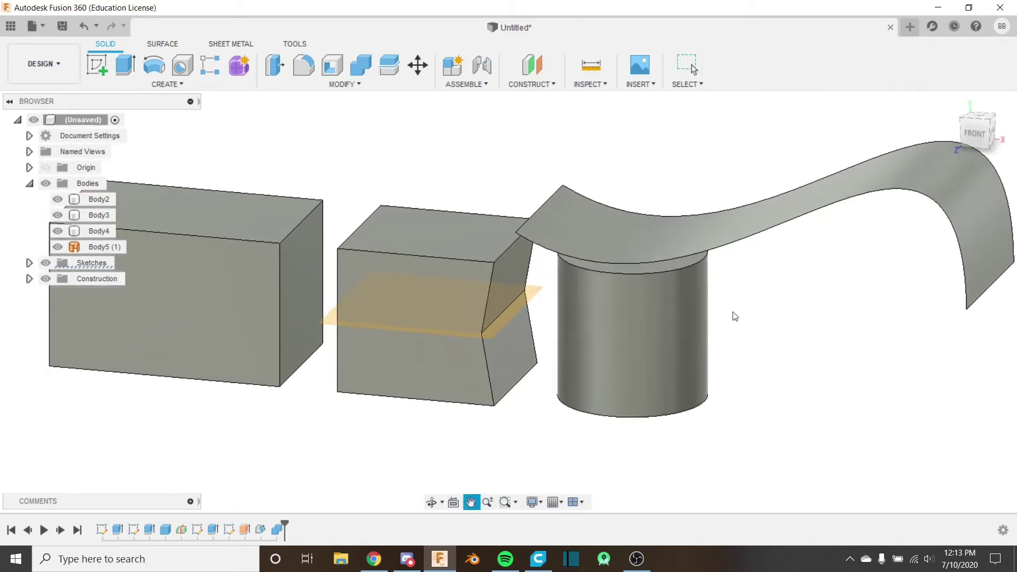
{"action": "left_click", "coordinate": [836, 184]}
{"action": "double_click", "coordinate": [825, 196]}
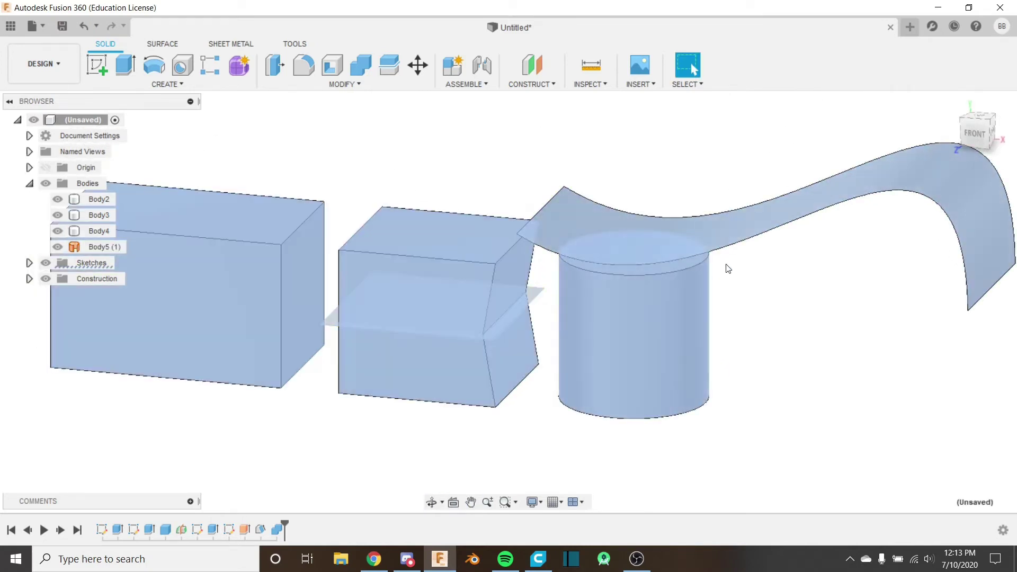
{"action": "left_click", "coordinate": [786, 309]}
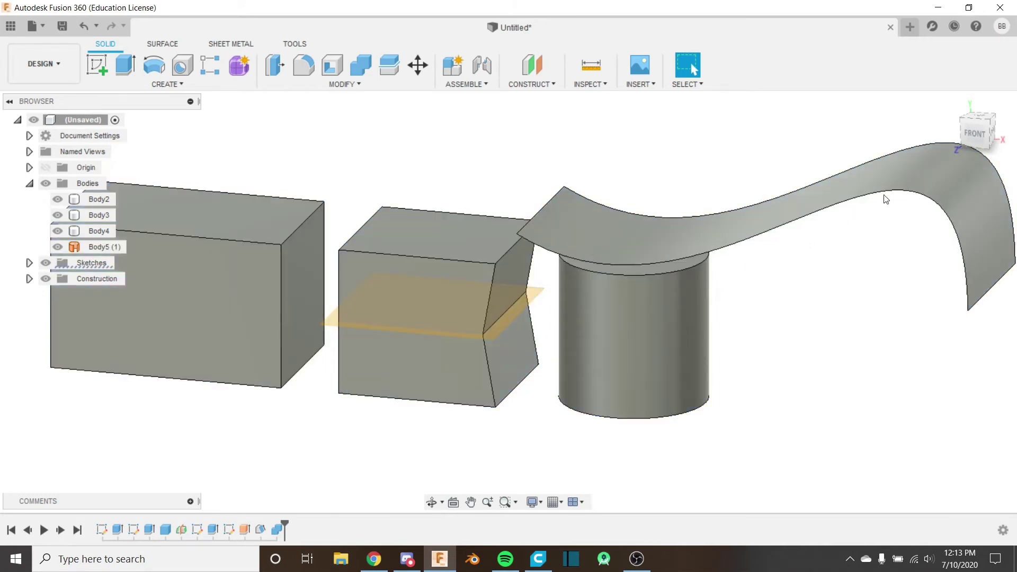
{"action": "left_click", "coordinate": [104, 247]}
{"action": "scroll", "coordinate": [555, 299], "scroll_direction": "down", "scroll_amount": 2}
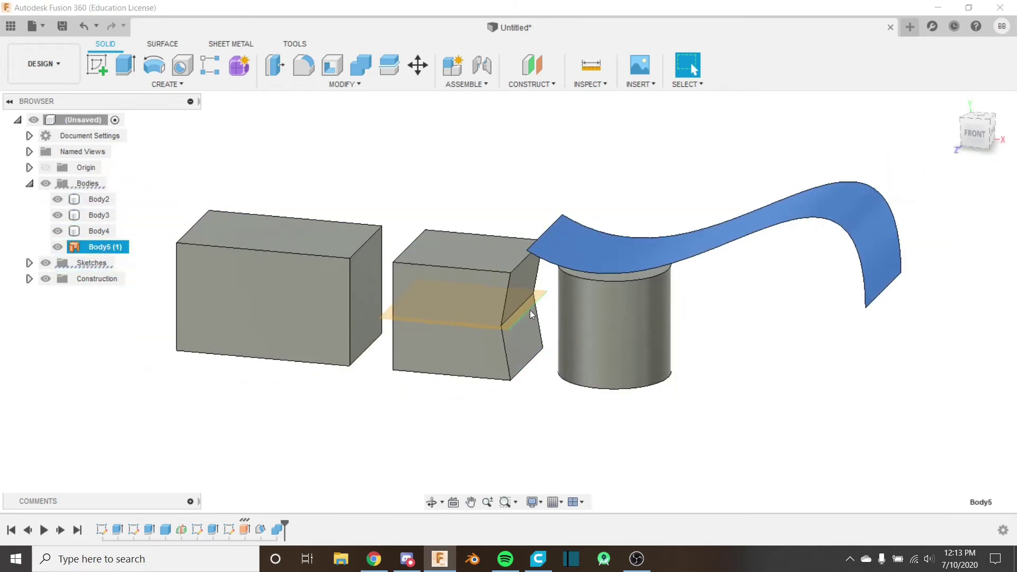
{"action": "left_click", "coordinate": [477, 414]}
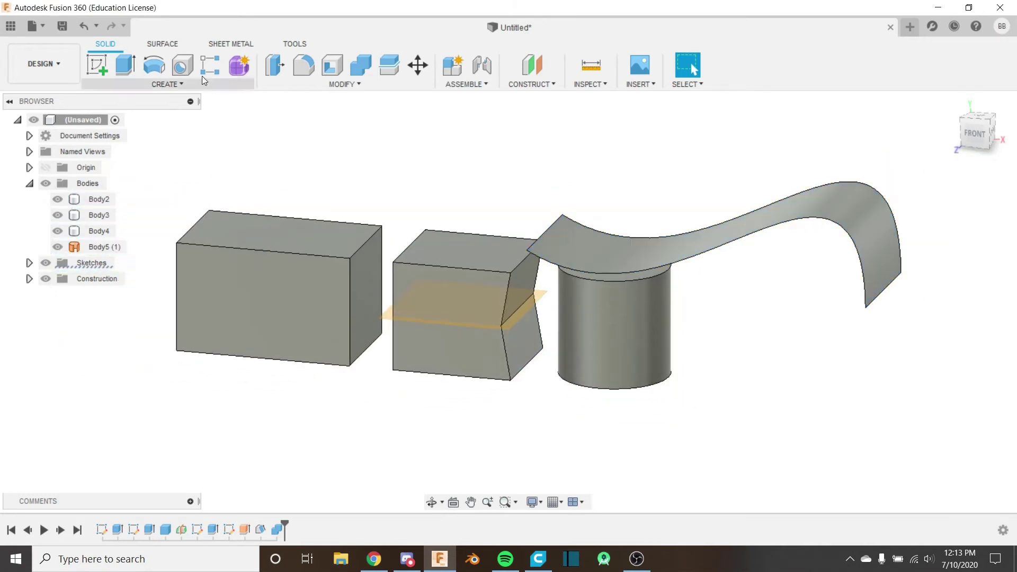
{"action": "left_click", "coordinate": [157, 46]}
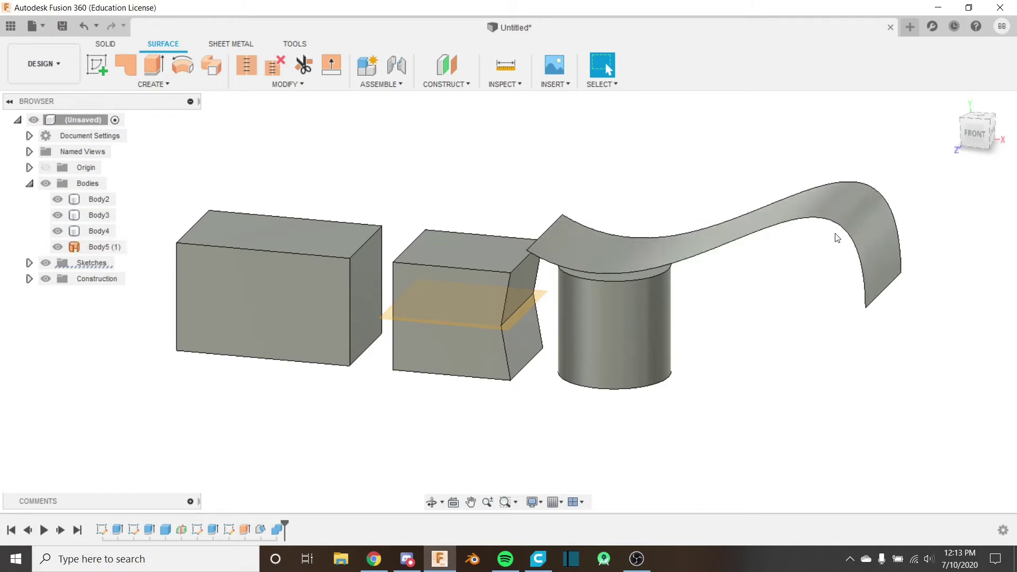
{"action": "left_click", "coordinate": [106, 43]}
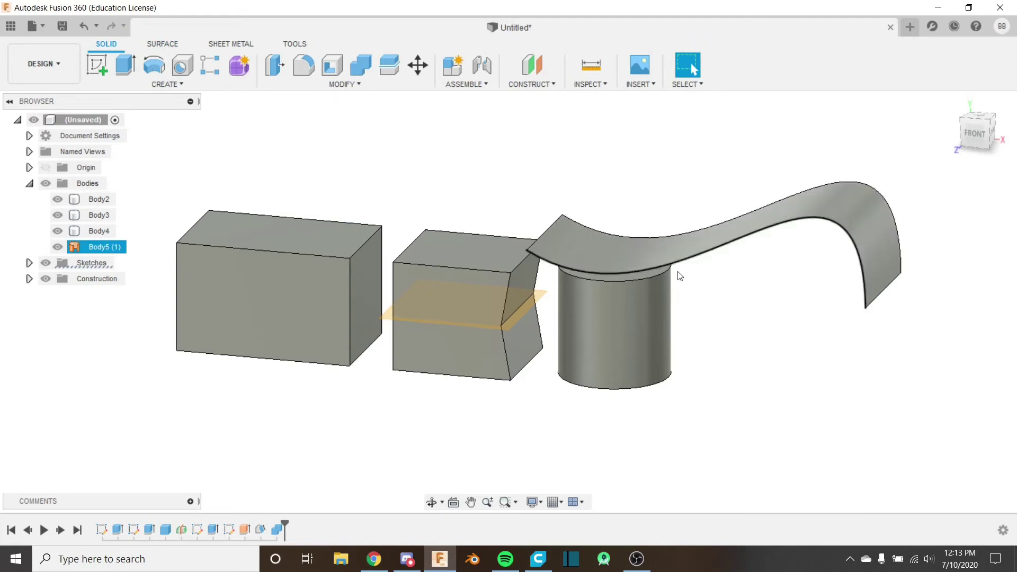
Replace the cylinder's flat top face with the wavy surface Body5 using Replace Face
{"action": "scroll", "coordinate": [604, 307], "scroll_direction": "up", "scroll_amount": 5}
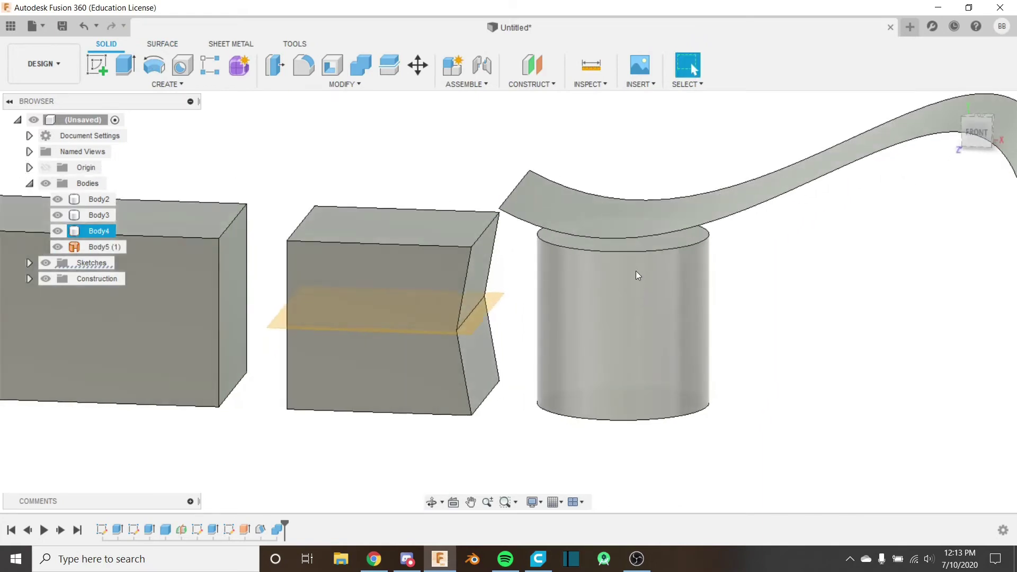
{"action": "scroll", "coordinate": [641, 255], "scroll_direction": "up", "scroll_amount": 5}
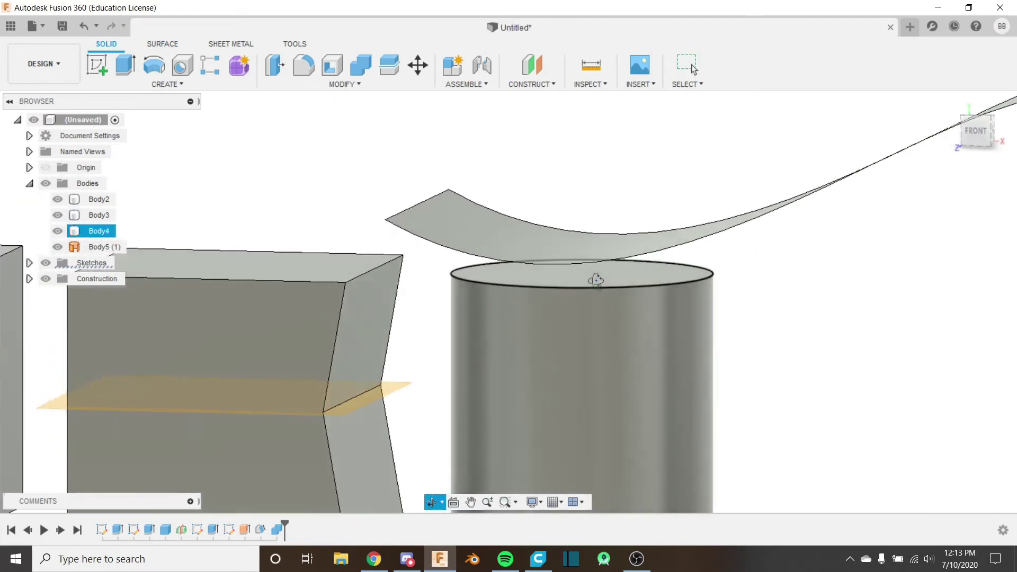
{"action": "middle_click_drag", "start_coordinate": [595, 280], "coordinate": [570, 284], "text": "shift"}
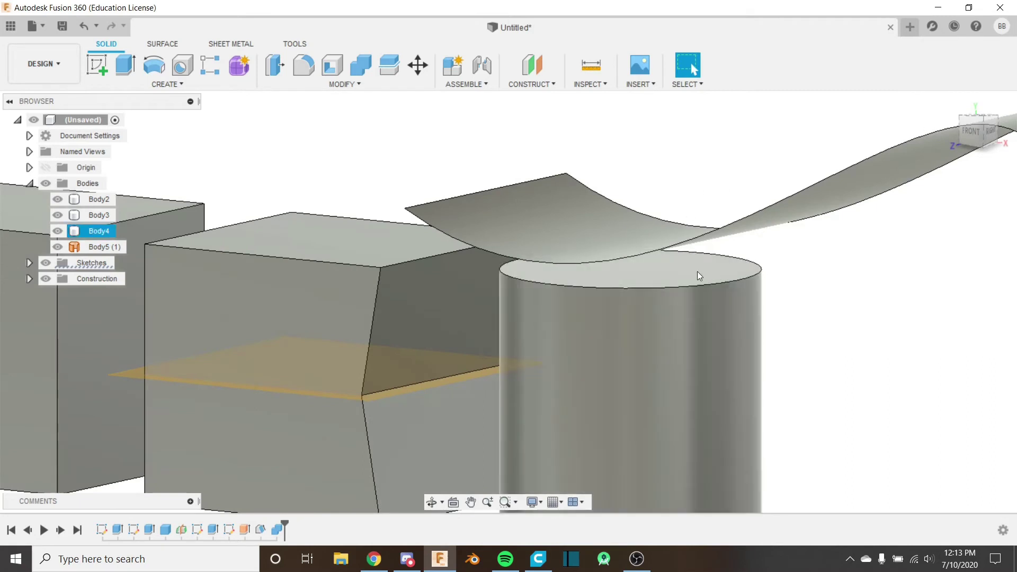
{"action": "scroll", "coordinate": [562, 253], "scroll_direction": "down", "scroll_amount": 5}
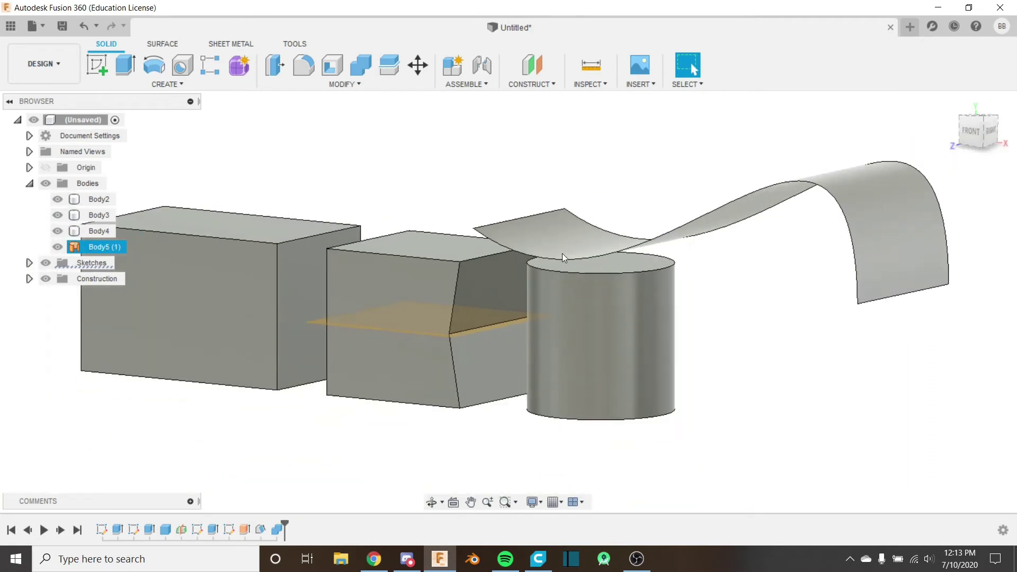
{"action": "middle_click_drag", "start_coordinate": [561, 253], "coordinate": [638, 225], "text": "shift"}
{"action": "scroll", "coordinate": [591, 268], "scroll_direction": "up", "scroll_amount": 4}
{"action": "middle_click_drag", "start_coordinate": [783, 284], "coordinate": [620, 240], "text": "shift"}
{"action": "left_click", "coordinate": [343, 84]}
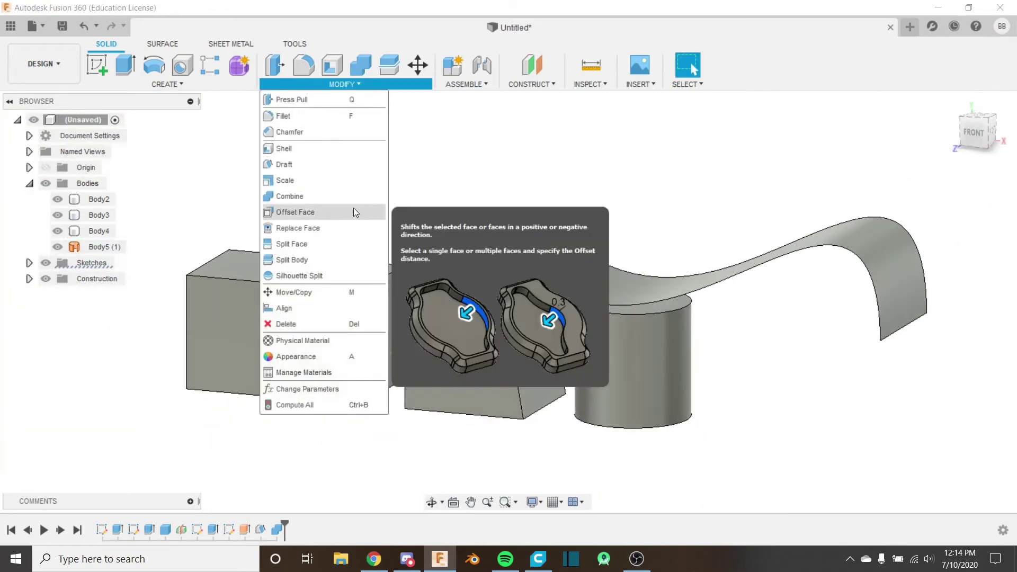
{"action": "left_click", "coordinate": [354, 229]}
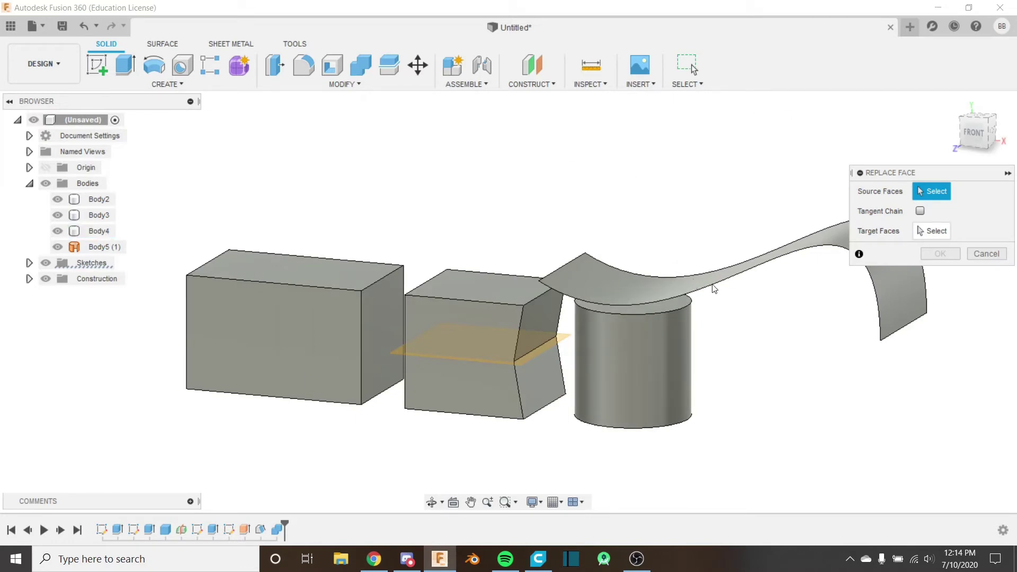
{"action": "scroll", "coordinate": [668, 304], "scroll_direction": "up", "scroll_amount": 4}
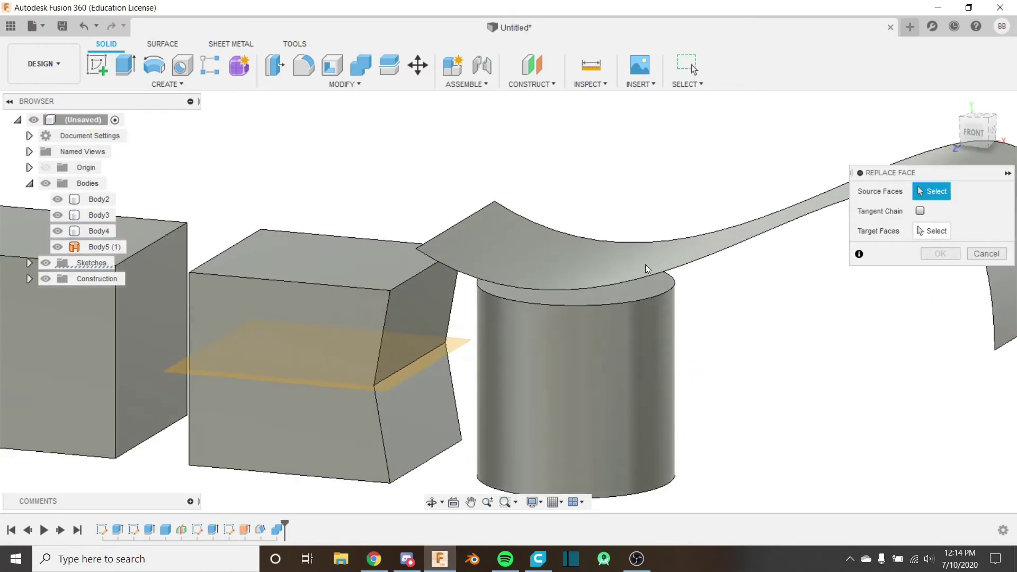
{"action": "left_click", "coordinate": [624, 293]}
{"action": "left_click", "coordinate": [922, 229]}
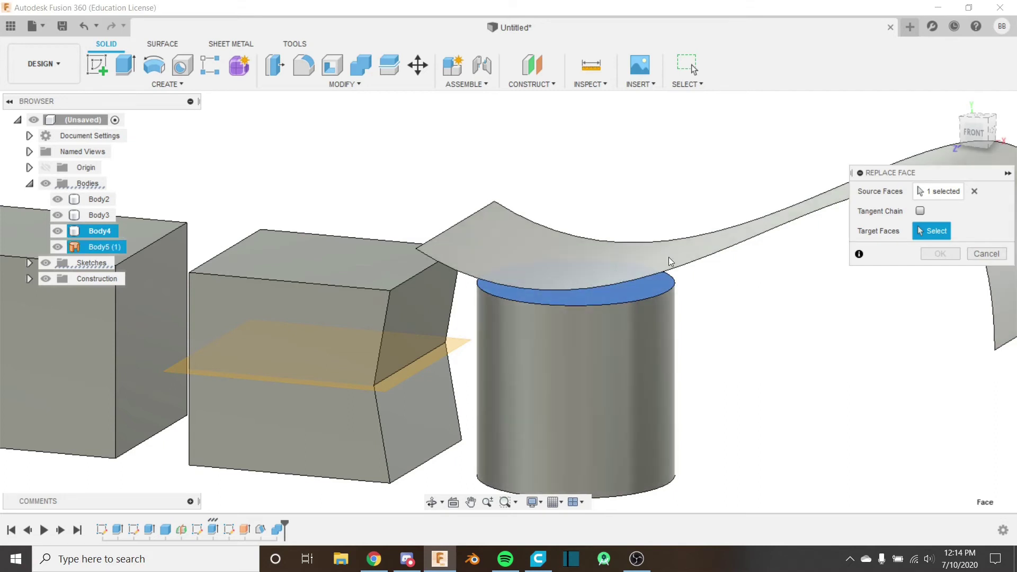
{"action": "left_click", "coordinate": [669, 256]}
{"action": "scroll", "coordinate": [573, 273], "scroll_direction": "up", "scroll_amount": 2}
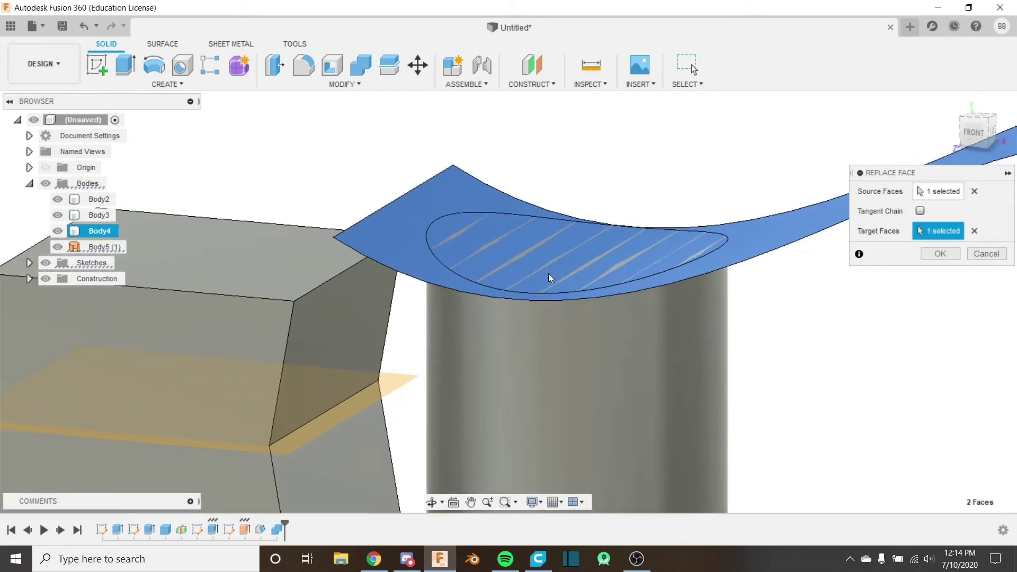
{"action": "scroll", "coordinate": [548, 273], "scroll_direction": "down", "scroll_amount": 2}
{"action": "middle_click_drag", "start_coordinate": [548, 272], "coordinate": [563, 257], "text": "shift"}
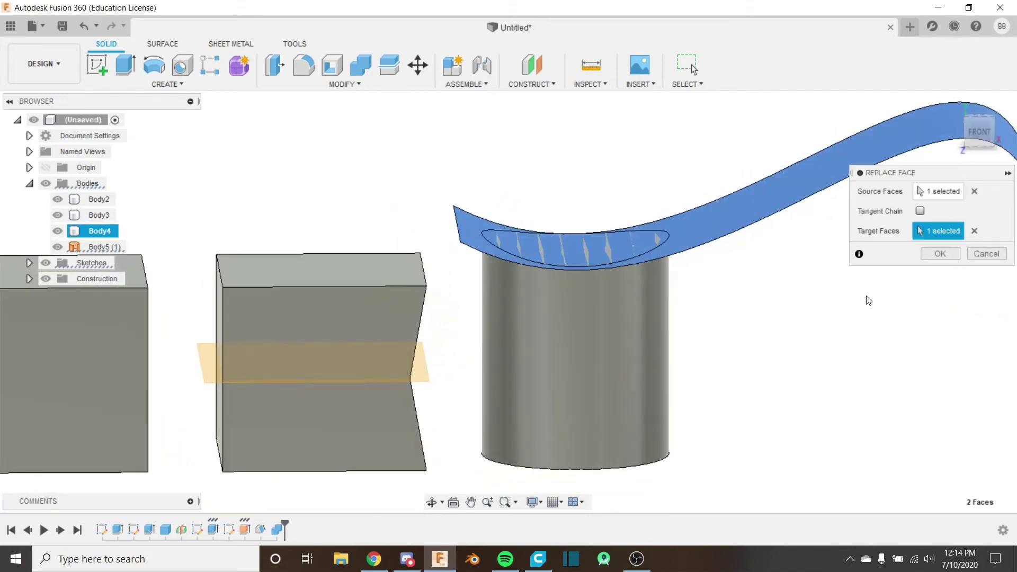
{"action": "left_click", "coordinate": [941, 254]}
Hide the surface Body5 and examine the cylinder's replaced top face
{"action": "middle_click_drag", "start_coordinate": [625, 211], "coordinate": [579, 228], "text": "shift"}
{"action": "scroll", "coordinate": [609, 245], "scroll_direction": "up", "scroll_amount": 3}
{"action": "left_click", "coordinate": [101, 231]}
{"action": "left_click", "coordinate": [57, 247]}
{"action": "left_click", "coordinate": [475, 149]}
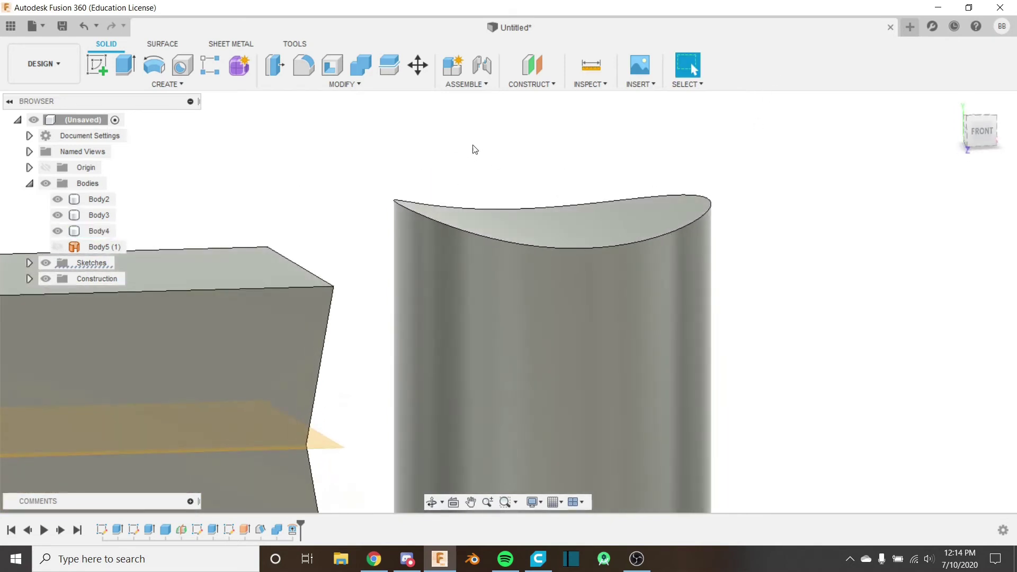
{"action": "mouse_move", "coordinate": [476, 149]}
{"action": "middle_mouse_down", "text": "shift"}
{"action": "mouse_move", "coordinate": [647, 189]}
{"action": "mouse_move", "coordinate": [492, 147]}
{"action": "middle_mouse_up", "text": "shift"}
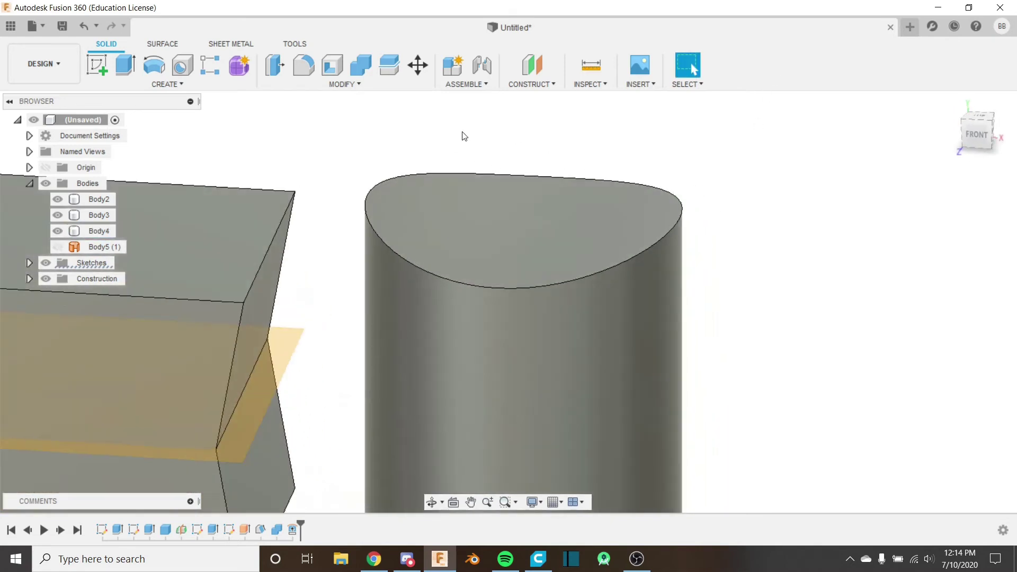
Undo hiding the surface body and undo the Replace Face operation on the cylinder
{"action": "key", "text": "ctrl+z"}
{"action": "scroll", "coordinate": [497, 221], "scroll_direction": "down", "scroll_amount": 3}
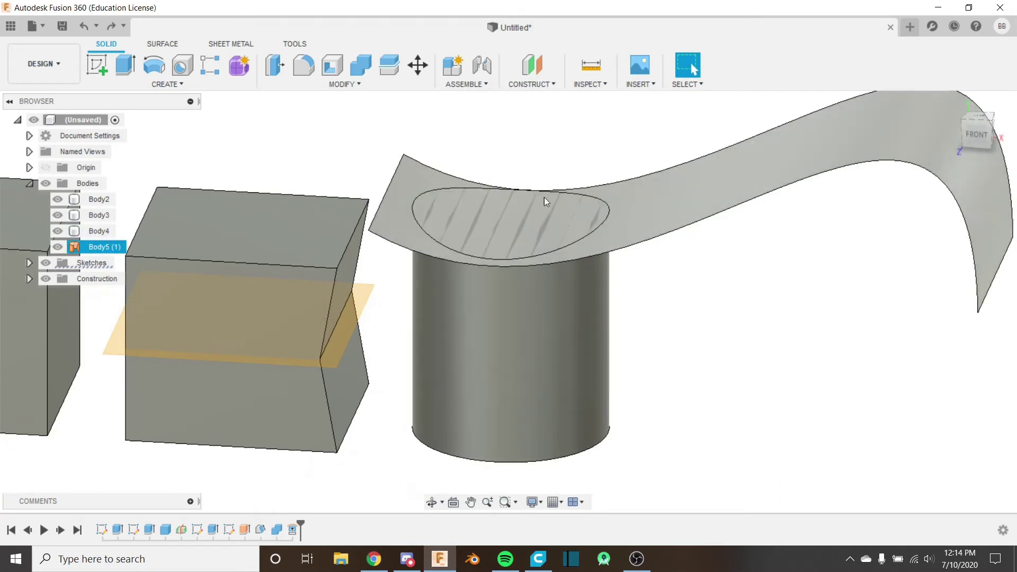
{"action": "left_click", "coordinate": [278, 440]}
{"action": "key", "text": "ctrl+z"}
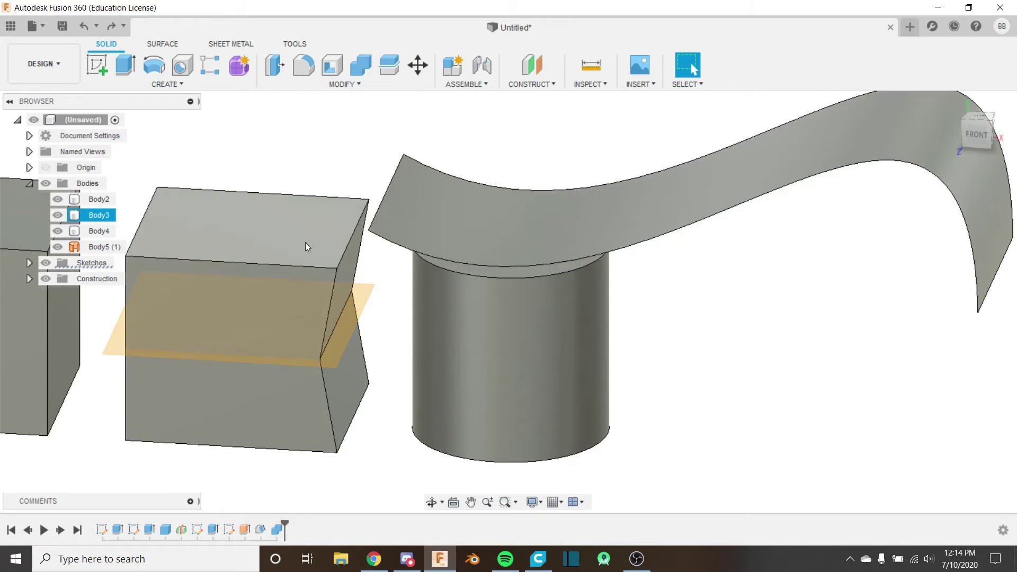
Move the cylinder Body4 95 mm along X, beneath the steep end of the wavy surface
{"action": "left_click", "coordinate": [730, 183]}
{"action": "scroll", "coordinate": [800, 173], "scroll_direction": "down", "scroll_amount": 3}
{"action": "middle_click_drag", "start_coordinate": [827, 206], "coordinate": [749, 196]}
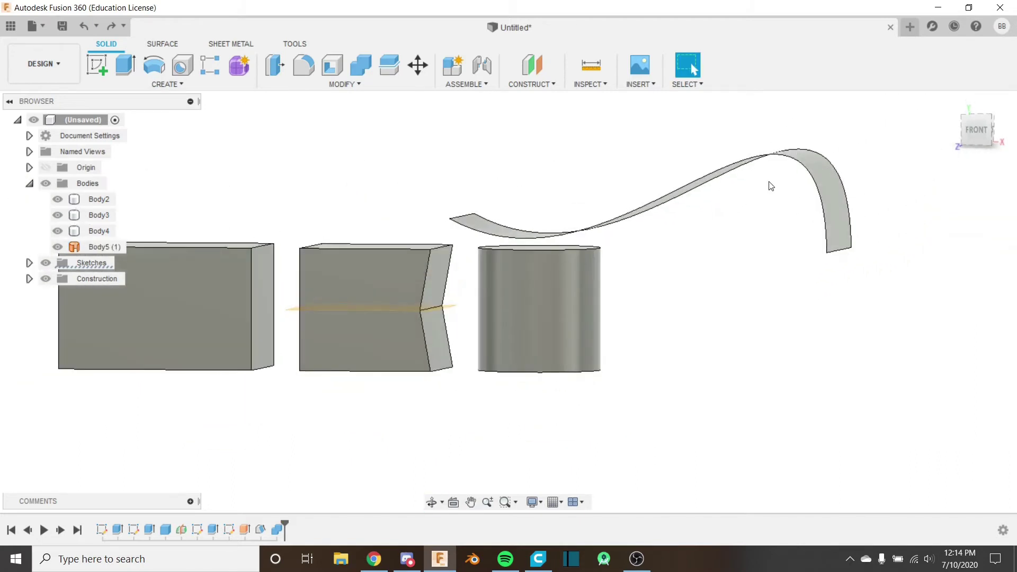
{"action": "left_click", "coordinate": [417, 65]}
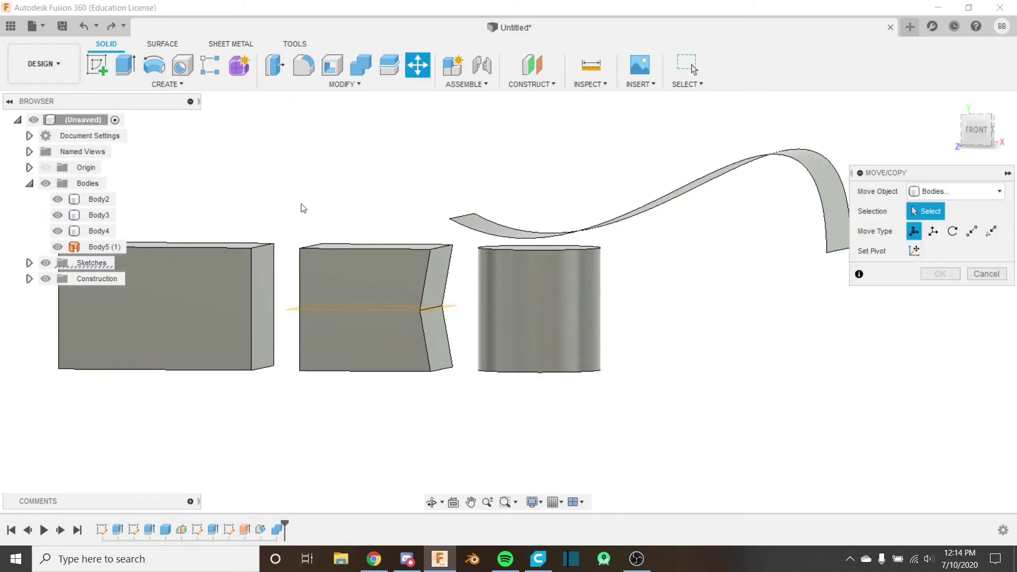
{"action": "left_click", "coordinate": [98, 231]}
{"action": "left_click_drag", "start_coordinate": [530, 366], "coordinate": [689, 370]}
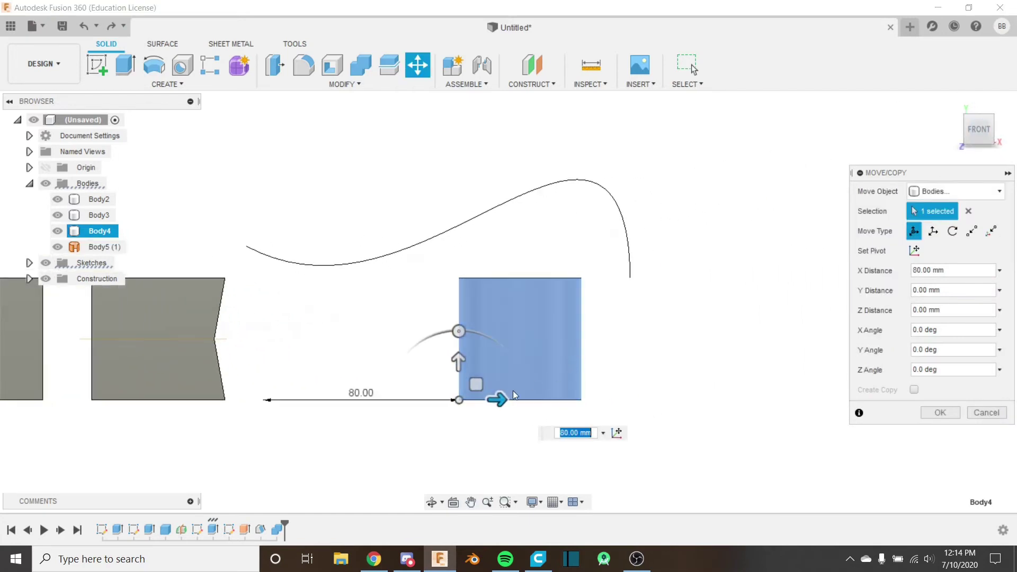
{"action": "left_click_drag", "start_coordinate": [511, 399], "coordinate": [536, 399]}
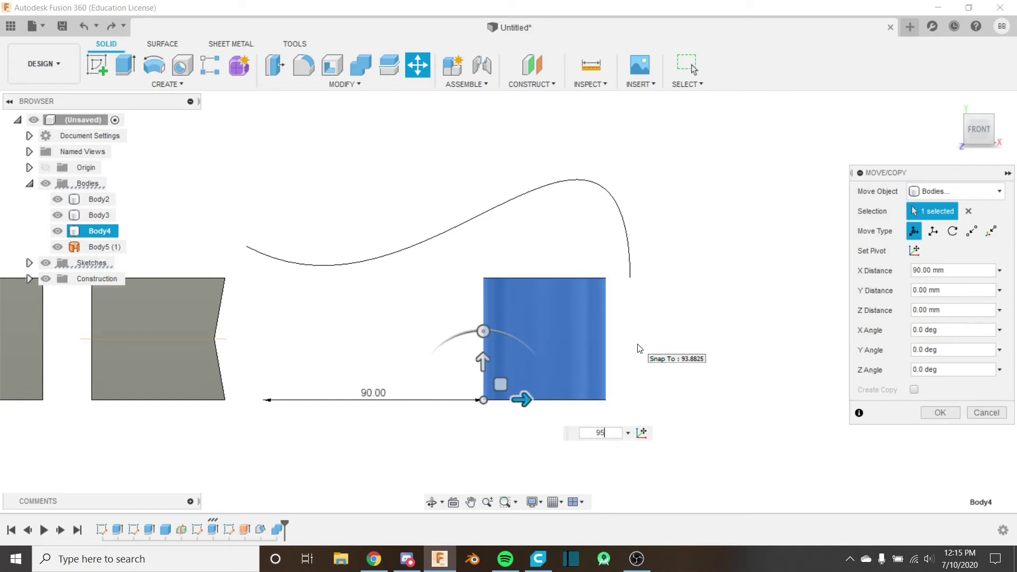
{"action": "key", "text": "Return"}
Replace the cylinder Body4's flat top face with the wavy surface Body5 at its new position beneath the steep end
{"action": "middle_click_drag", "start_coordinate": [638, 345], "coordinate": [598, 354], "text": "shift"}
{"action": "left_click", "coordinate": [367, 85]}
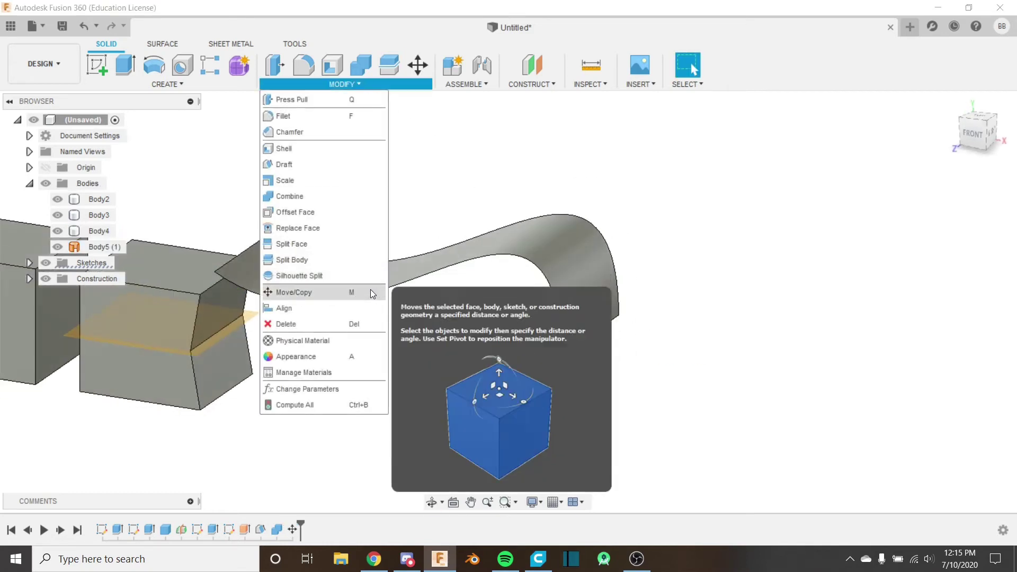
{"action": "left_click", "coordinate": [321, 233]}
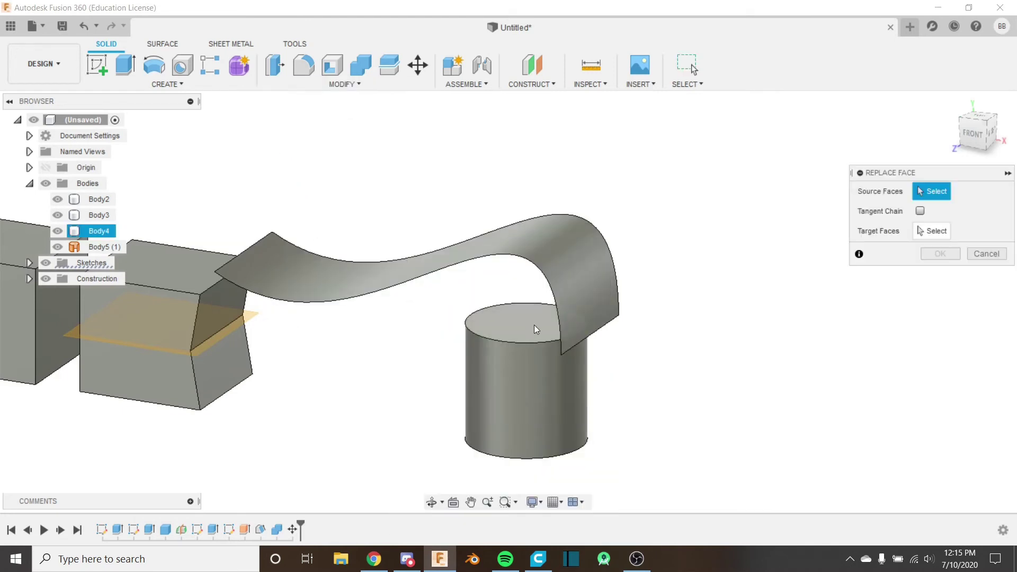
{"action": "left_click", "coordinate": [534, 310]}
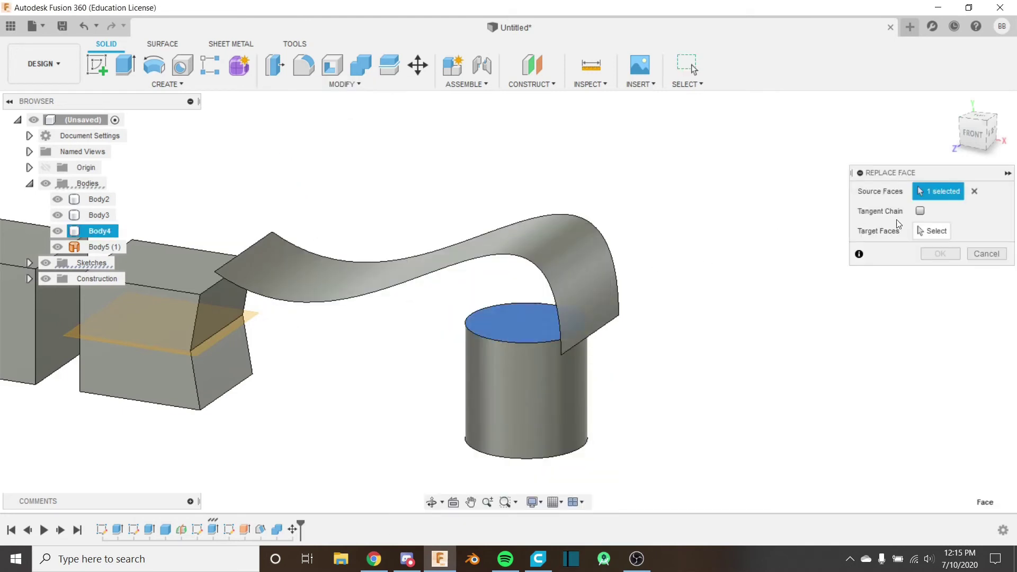
{"action": "left_click", "coordinate": [933, 231]}
{"action": "left_click", "coordinate": [561, 308]}
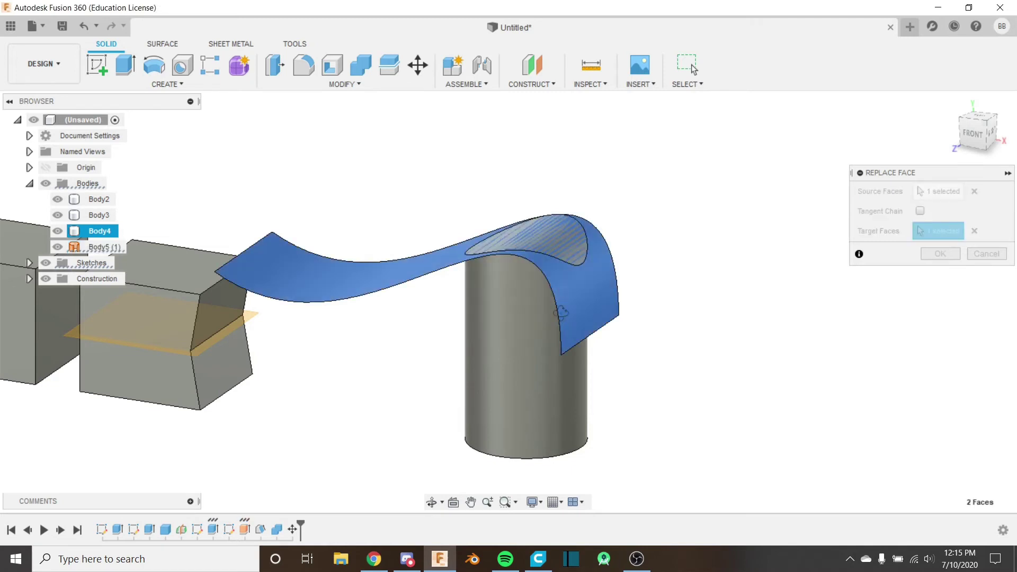
{"action": "middle_click_drag", "start_coordinate": [561, 313], "coordinate": [599, 263], "text": "shift"}
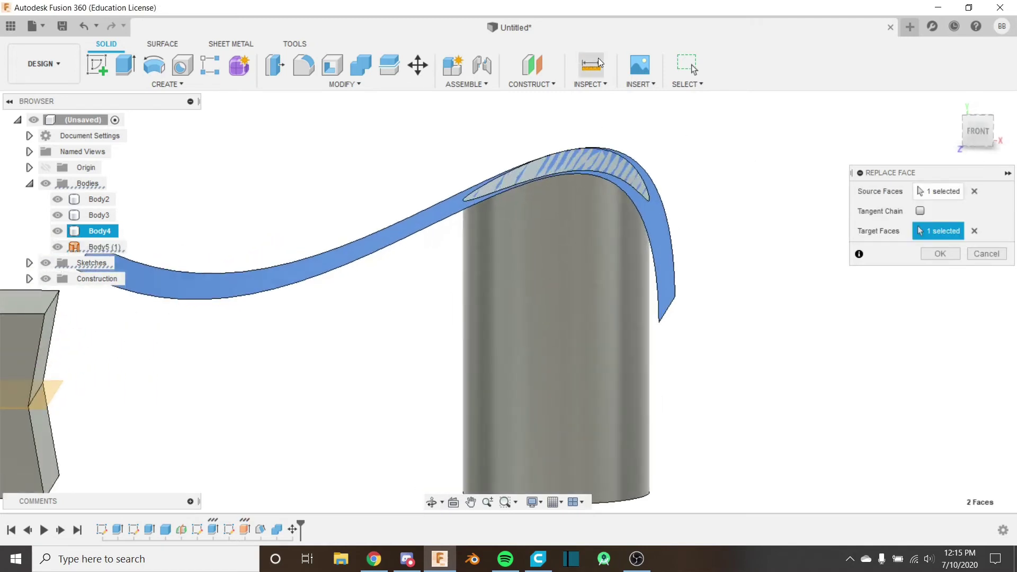
{"action": "left_click", "coordinate": [938, 253]}
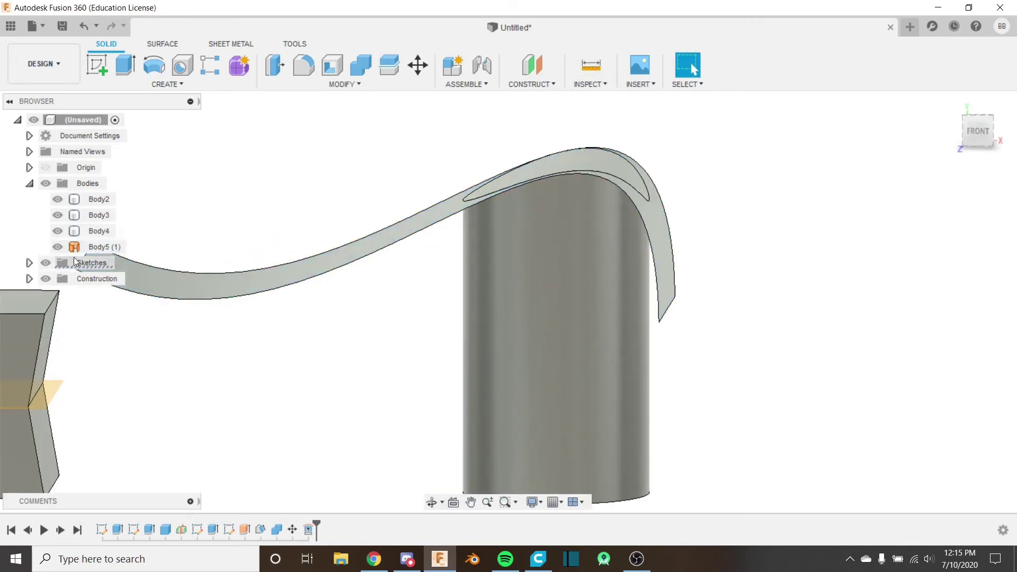
Hide the wavy surface Body5 and examine the cylinder's newly shaped top face
{"action": "left_click", "coordinate": [58, 246]}
{"action": "middle_click_drag", "start_coordinate": [504, 255], "coordinate": [528, 264], "text": "shift"}
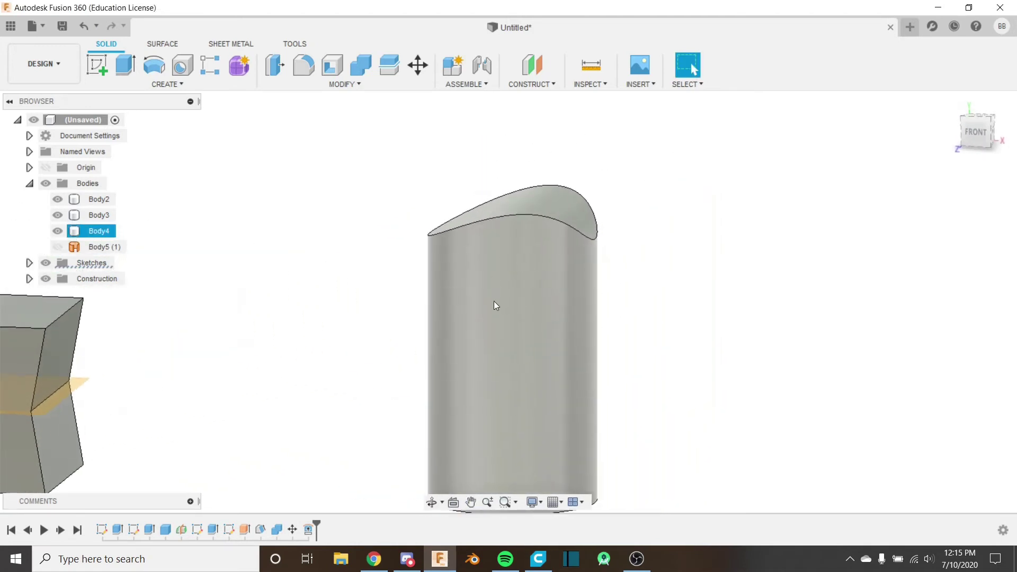
{"action": "middle_click_drag", "start_coordinate": [505, 258], "coordinate": [538, 274], "text": "shift"}
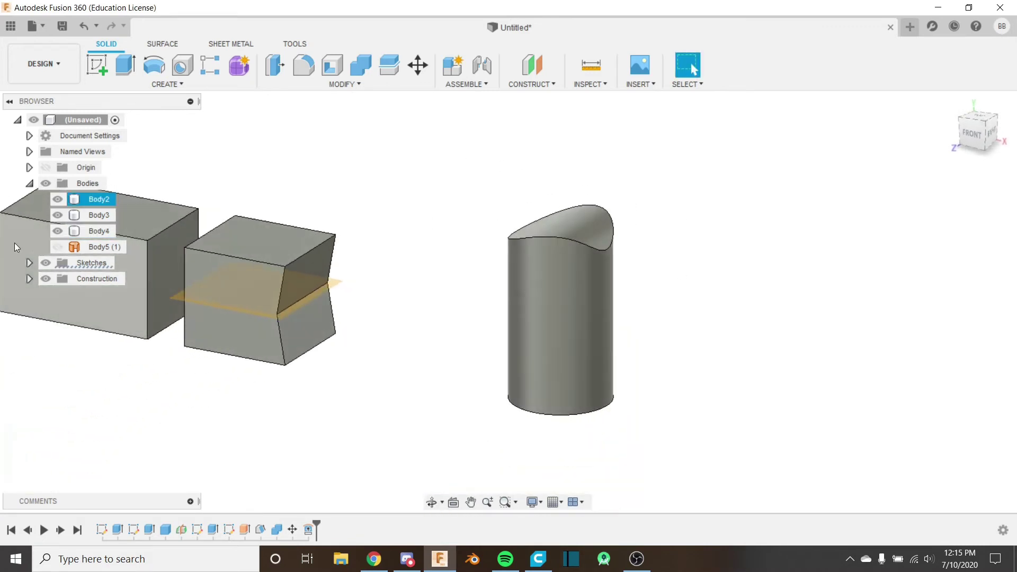
{"action": "left_click", "coordinate": [56, 247]}
{"action": "left_click", "coordinate": [57, 247]}
{"action": "left_click", "coordinate": [532, 315]}
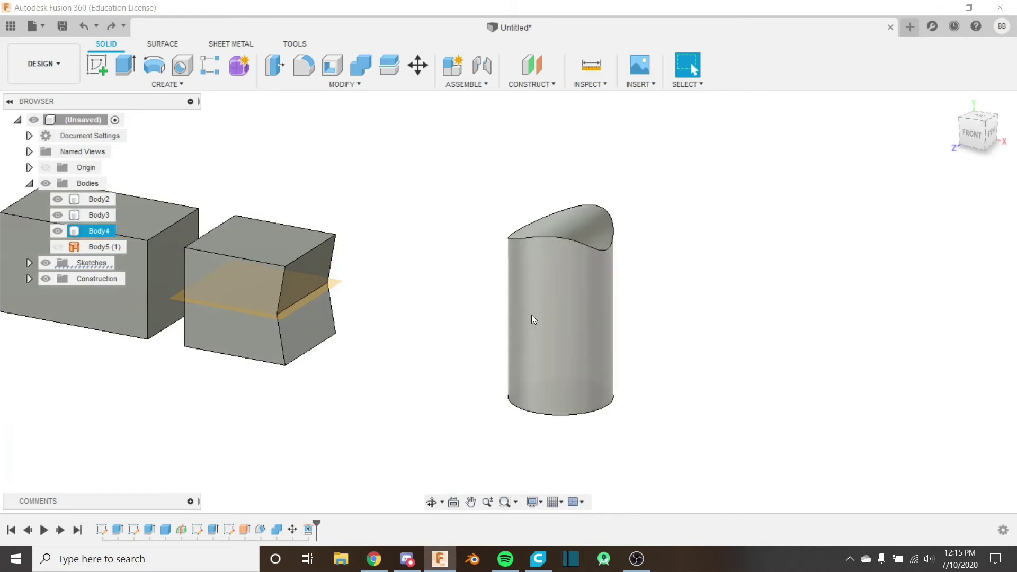
{"action": "middle_click_drag", "start_coordinate": [602, 283], "coordinate": [597, 290], "text": "shift"}
Undo hiding the wavy surface and undo the second Replace Face operation on the cylinder
{"action": "key", "text": "Escape"}
{"action": "left_click", "coordinate": [546, 212]}
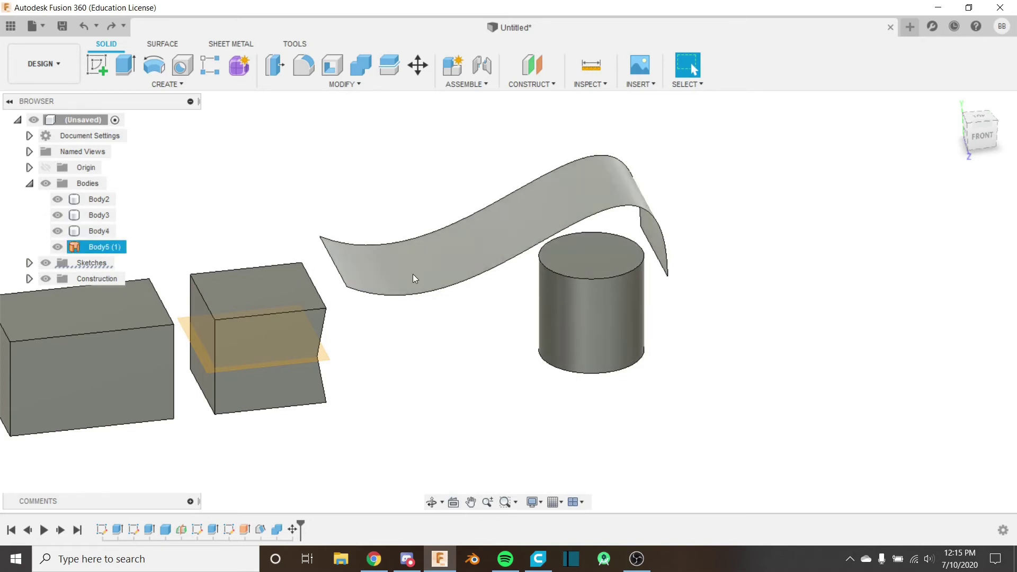
{"action": "middle_click_drag", "start_coordinate": [414, 286], "coordinate": [247, 301]}
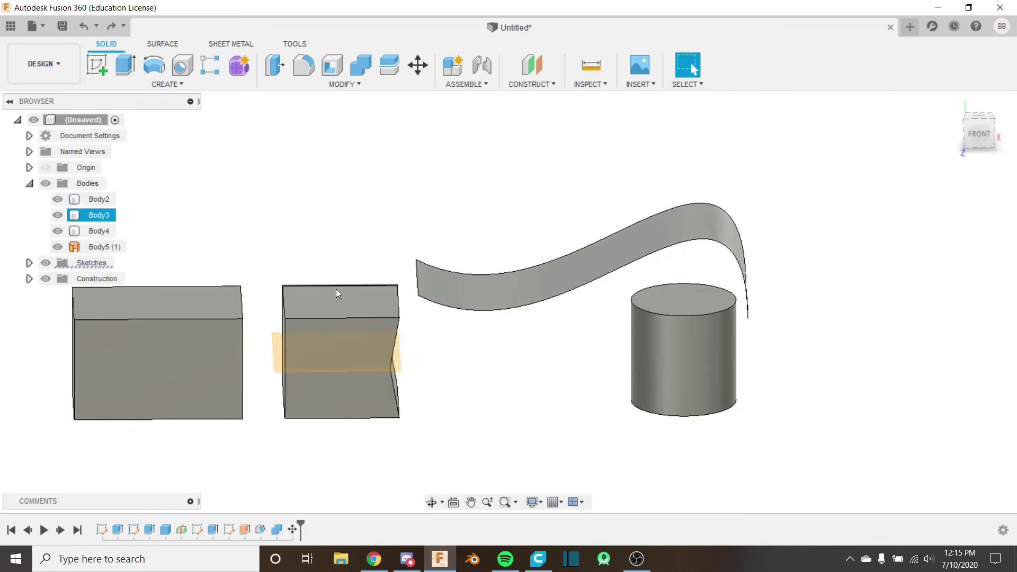
{"action": "middle_click_drag", "start_coordinate": [338, 290], "coordinate": [619, 227], "text": "shift"}
{"action": "middle_click_drag", "start_coordinate": [552, 245], "coordinate": [643, 288], "text": "shift"}
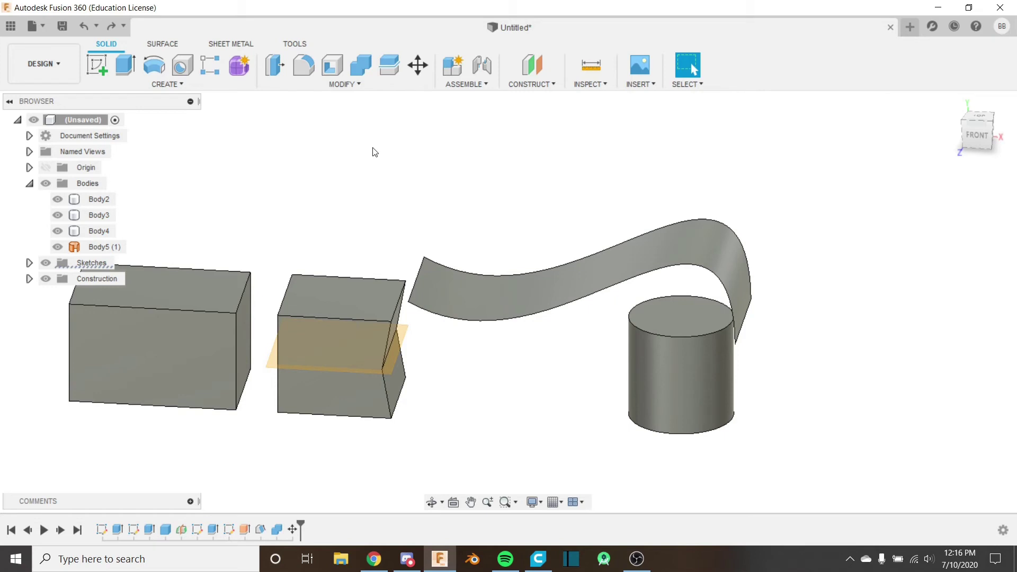
{"action": "left_click", "coordinate": [356, 87]}
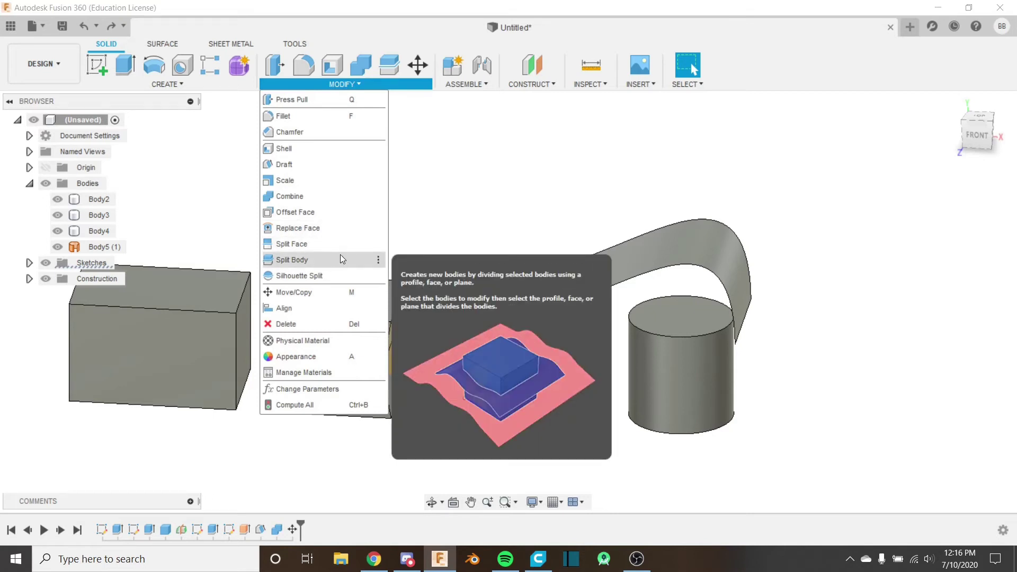
{"action": "left_click", "coordinate": [291, 243]}
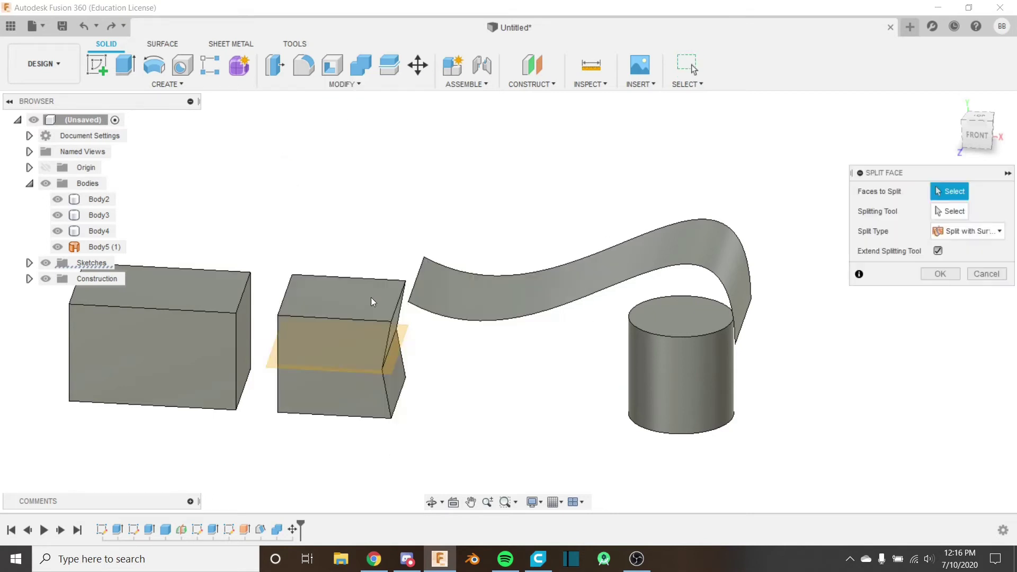
{"action": "middle_click_drag", "start_coordinate": [479, 282], "coordinate": [614, 282]}
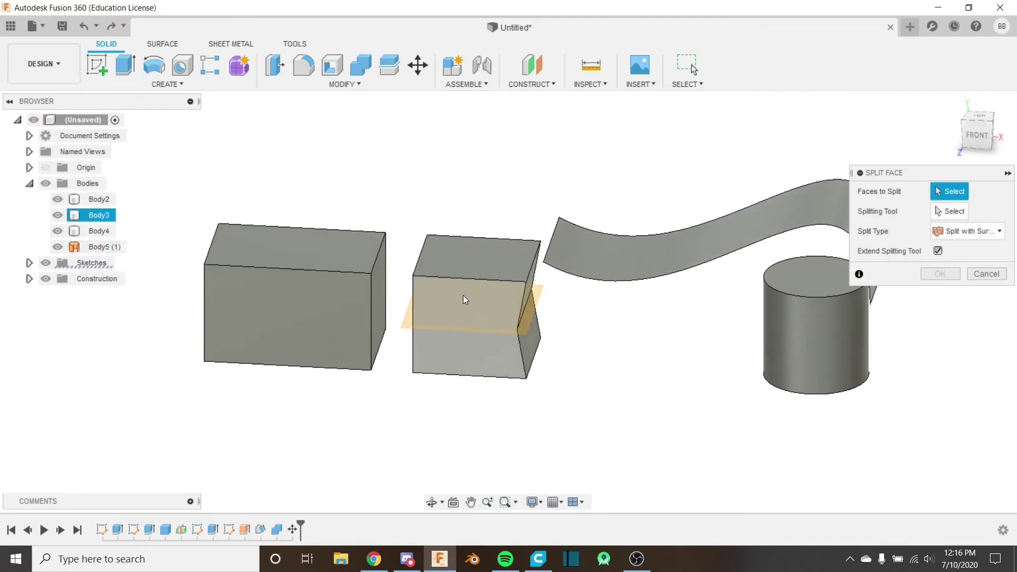
{"action": "left_click", "coordinate": [488, 308]}
{"action": "left_click", "coordinate": [955, 215]}
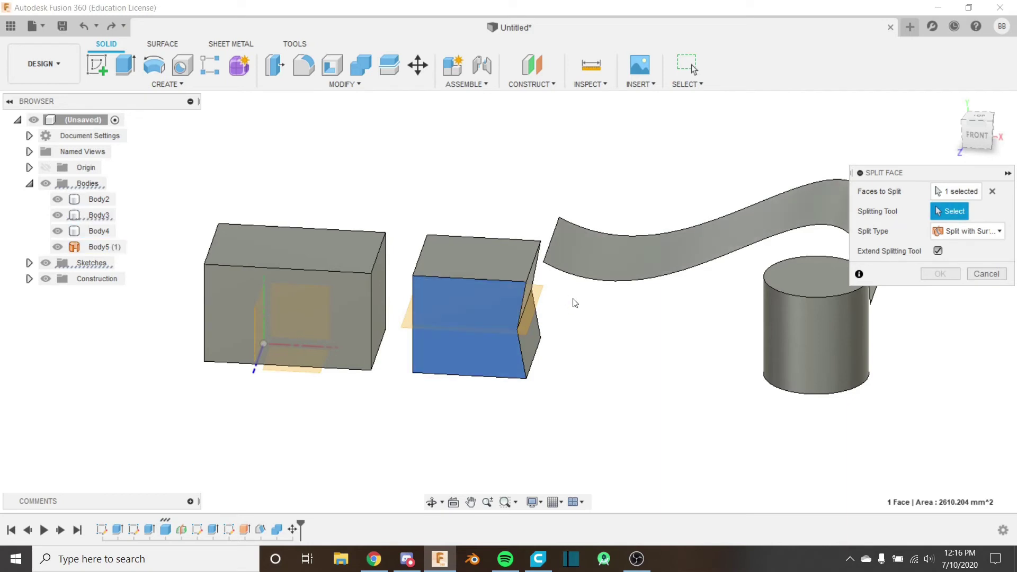
{"action": "left_click", "coordinate": [535, 307]}
{"action": "scroll", "coordinate": [530, 291], "scroll_direction": "up", "scroll_amount": 3}
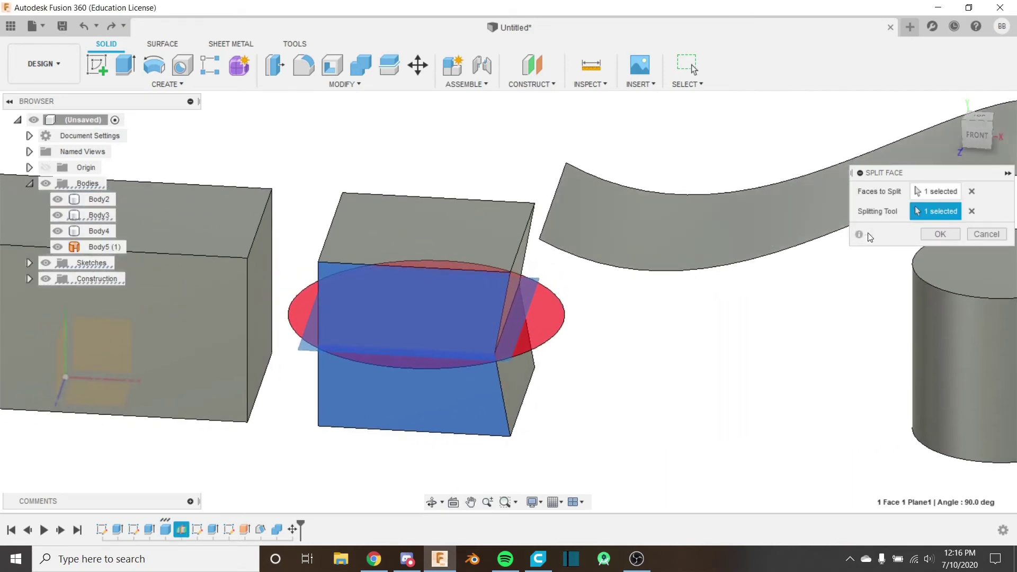
{"action": "left_click", "coordinate": [972, 211]}
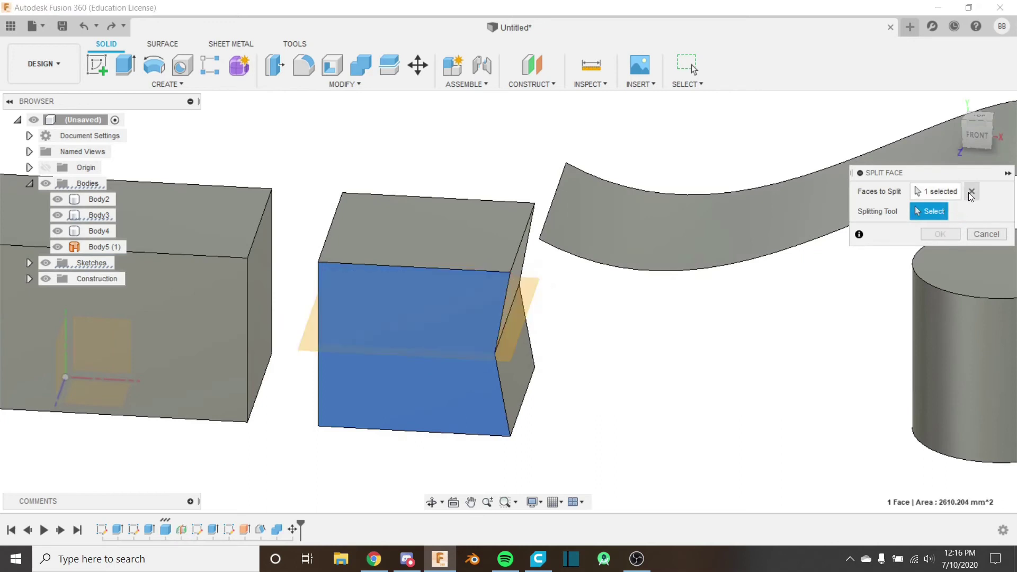
{"action": "left_click", "coordinate": [972, 191]}
{"action": "left_click", "coordinate": [422, 326]}
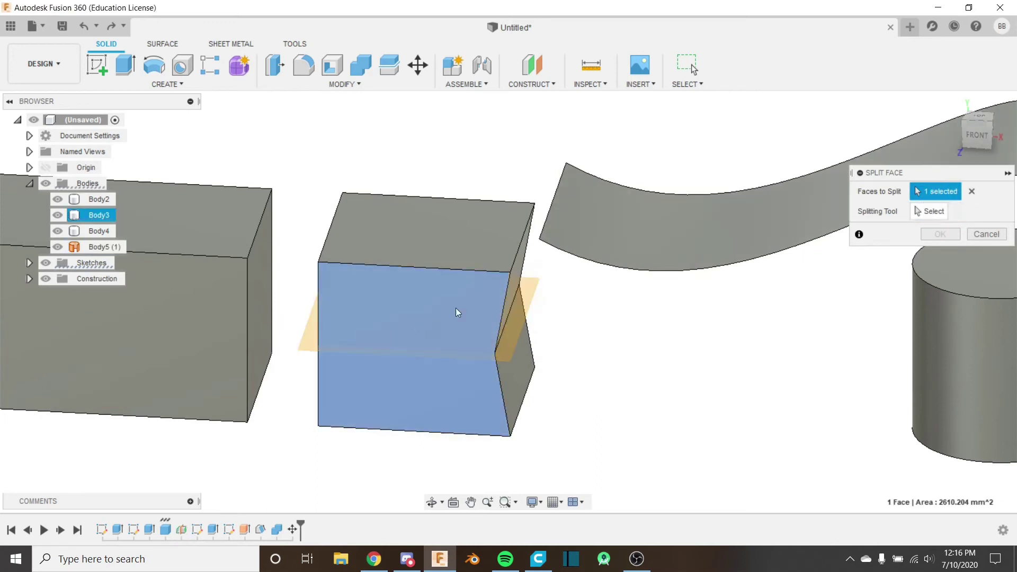
{"action": "left_click", "coordinate": [979, 235]}
Split the front face of the notched block Body3 with Split Face, using the horizontal construction plane as the splitting tool
{"action": "left_click", "coordinate": [344, 85]}
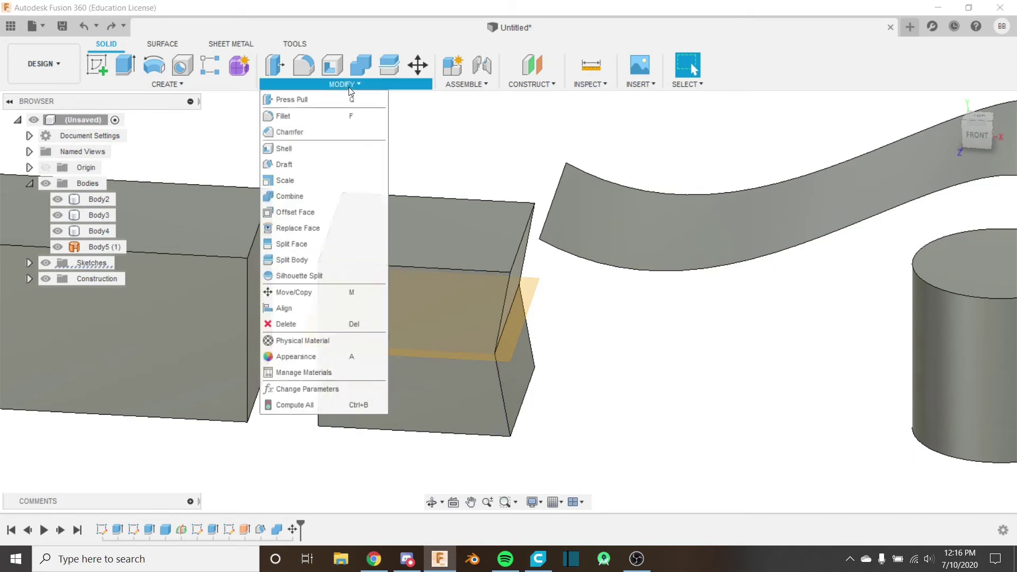
{"action": "left_click", "coordinate": [291, 244]}
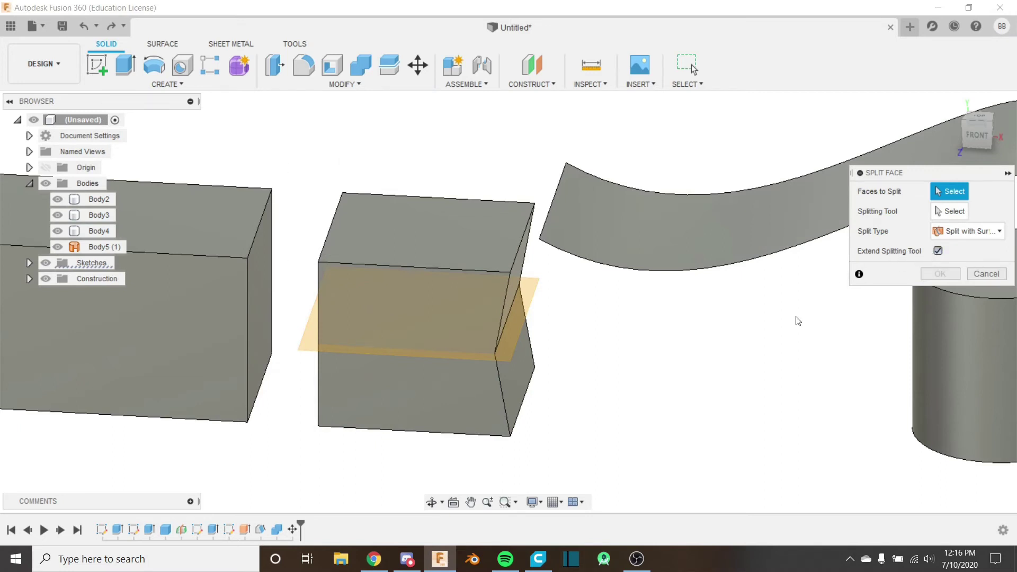
{"action": "scroll", "coordinate": [443, 293], "scroll_direction": "down", "scroll_amount": 5}
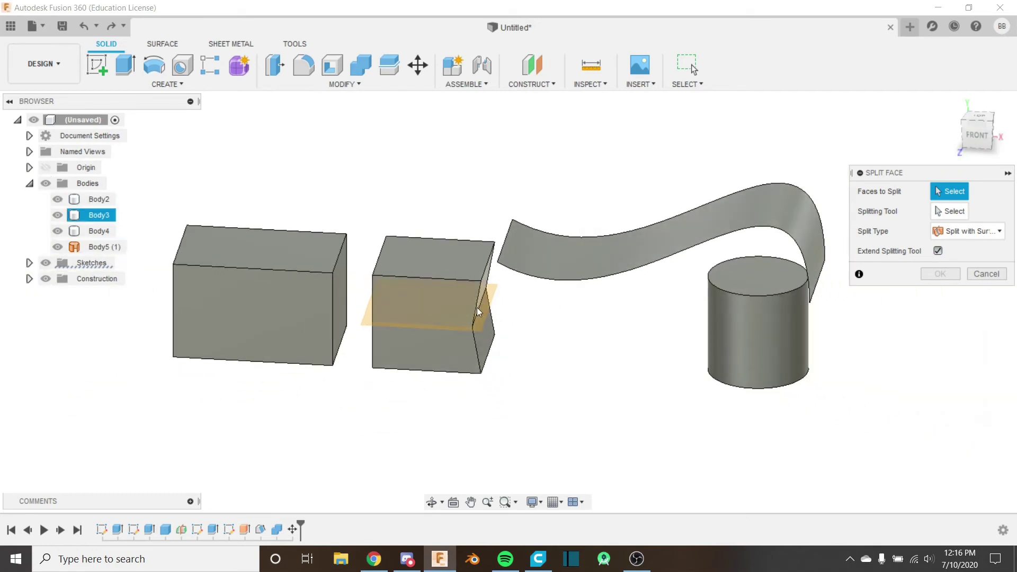
{"action": "scroll", "coordinate": [475, 307], "scroll_direction": "up", "scroll_amount": 5}
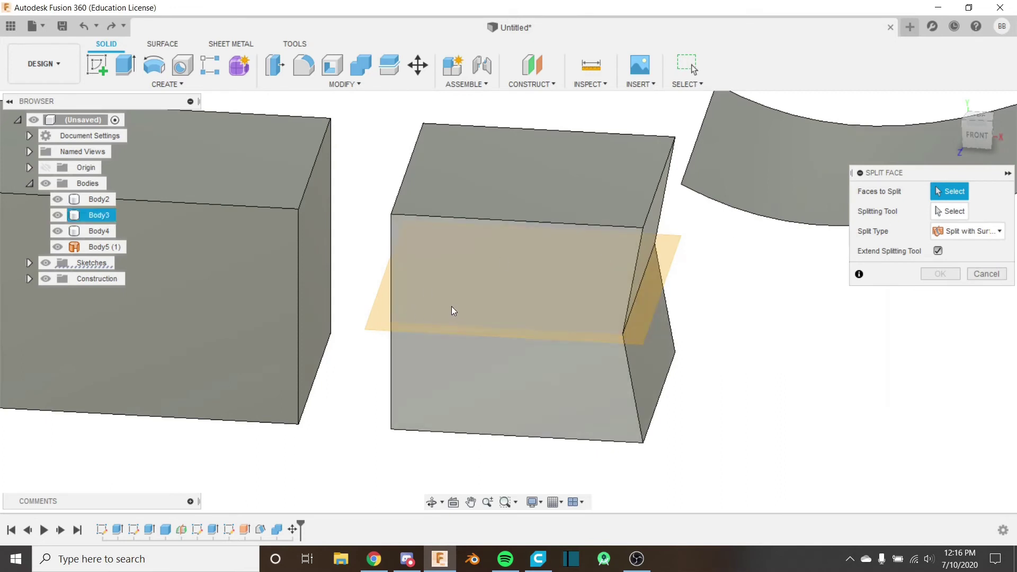
{"action": "left_click", "coordinate": [538, 291]}
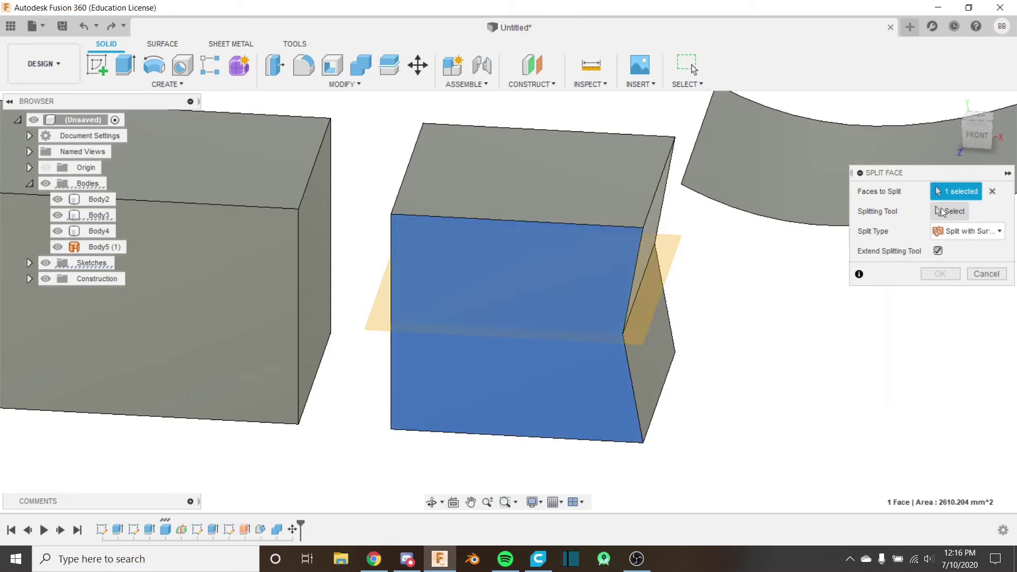
{"action": "left_click", "coordinate": [953, 211]}
{"action": "left_click", "coordinate": [535, 311]}
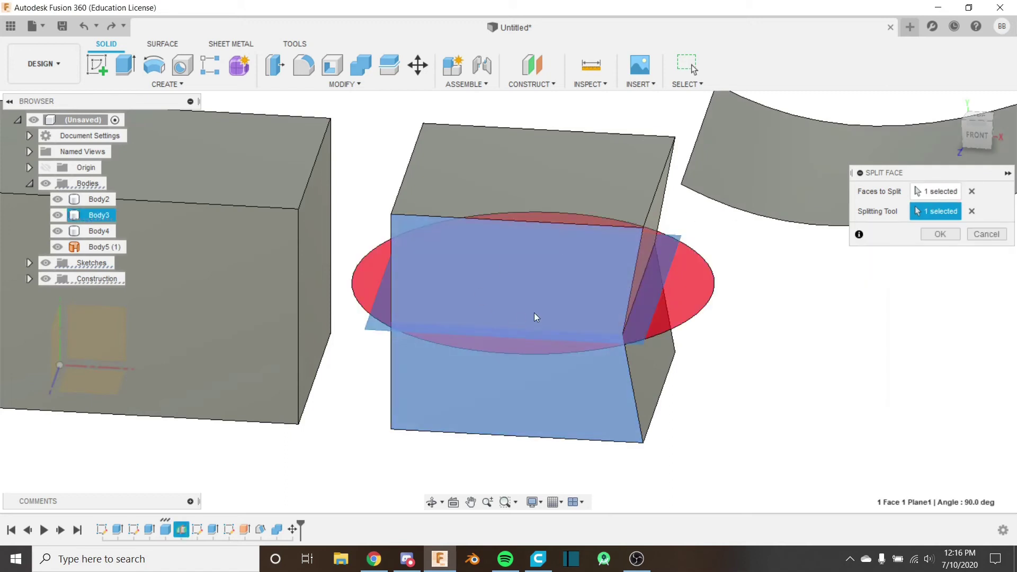
{"action": "scroll", "coordinate": [535, 312], "scroll_direction": "up", "scroll_amount": 2}
{"action": "left_click", "coordinate": [940, 234]}
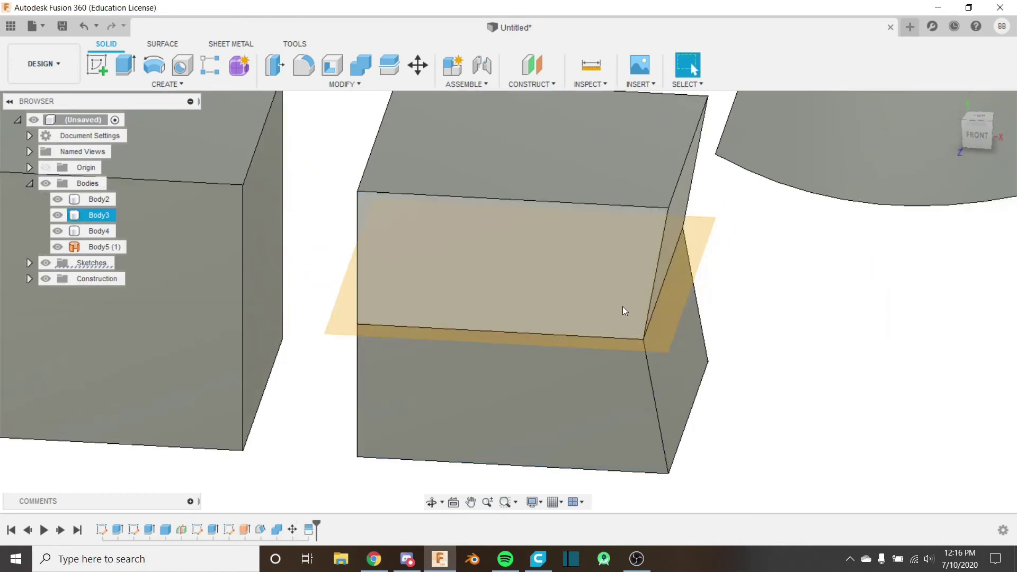
{"action": "scroll", "coordinate": [620, 313], "scroll_direction": "up", "scroll_amount": 3}
{"action": "scroll", "coordinate": [900, 323], "scroll_direction": "down", "scroll_amount": 3}
{"action": "scroll", "coordinate": [494, 211], "scroll_direction": "down", "scroll_amount": 1}
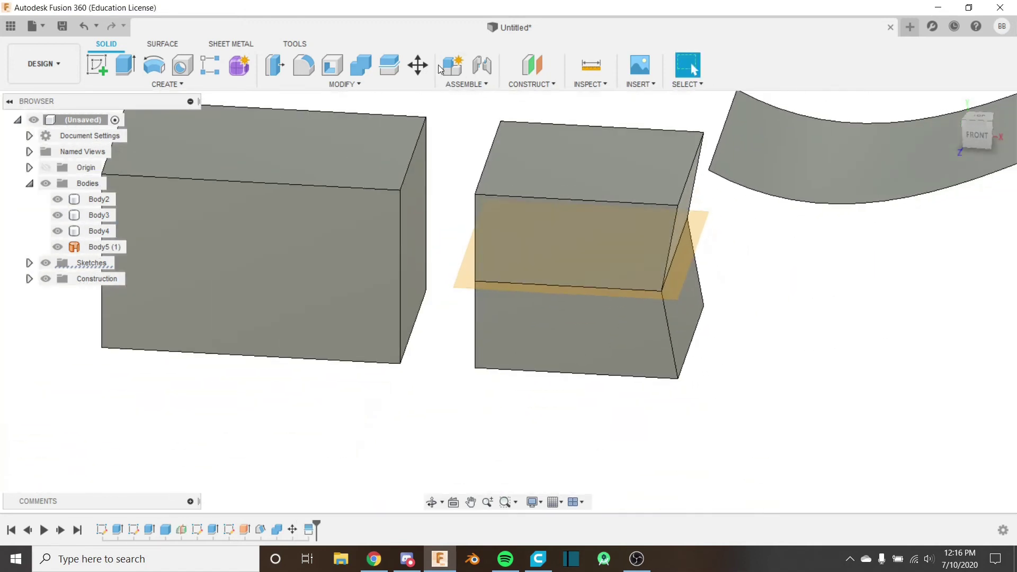
{"action": "left_click", "coordinate": [417, 65]}
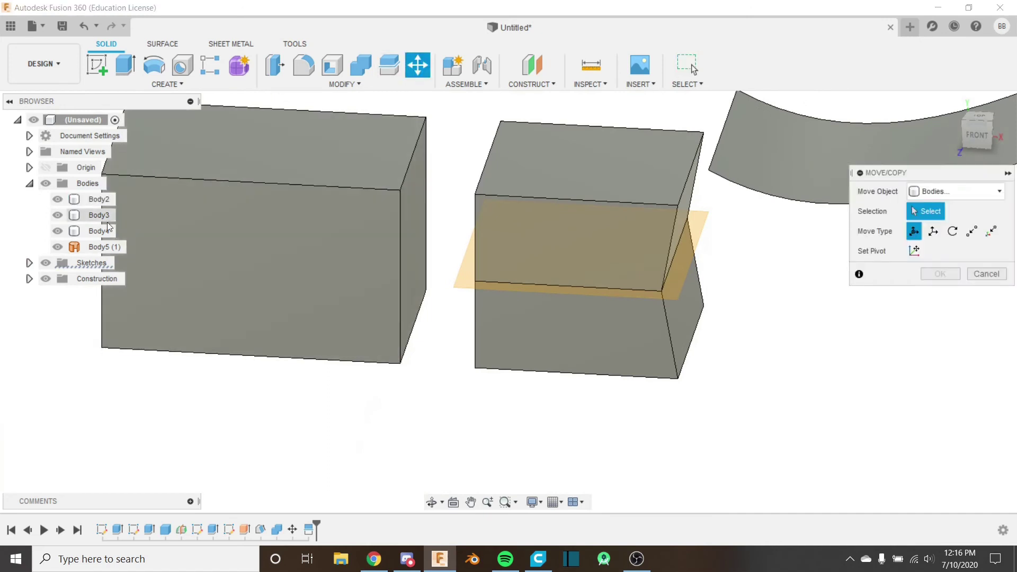
{"action": "left_click", "coordinate": [96, 215]}
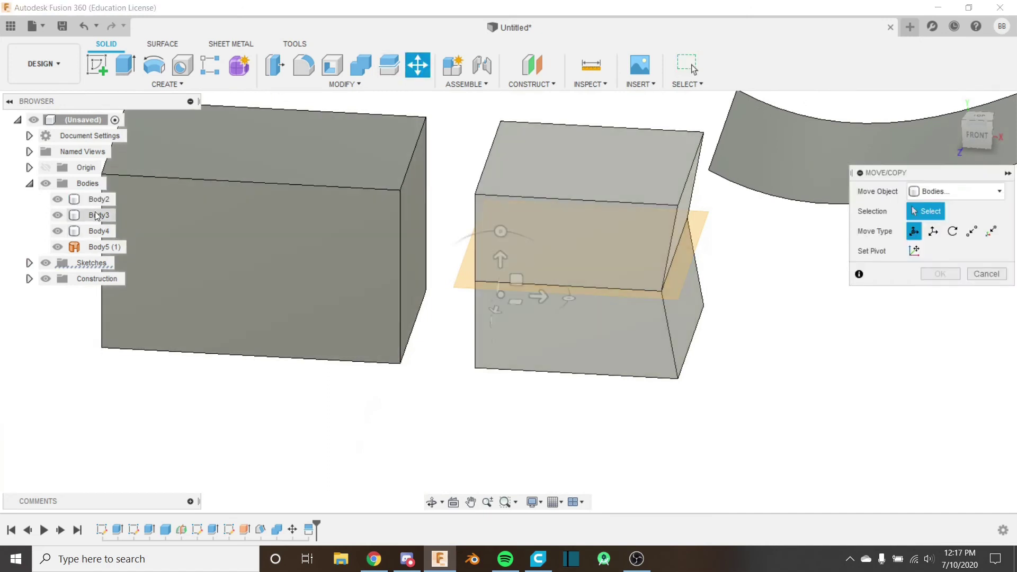
{"action": "left_click", "coordinate": [97, 214]}
{"action": "left_click_drag", "start_coordinate": [500, 260], "coordinate": [656, 440]}
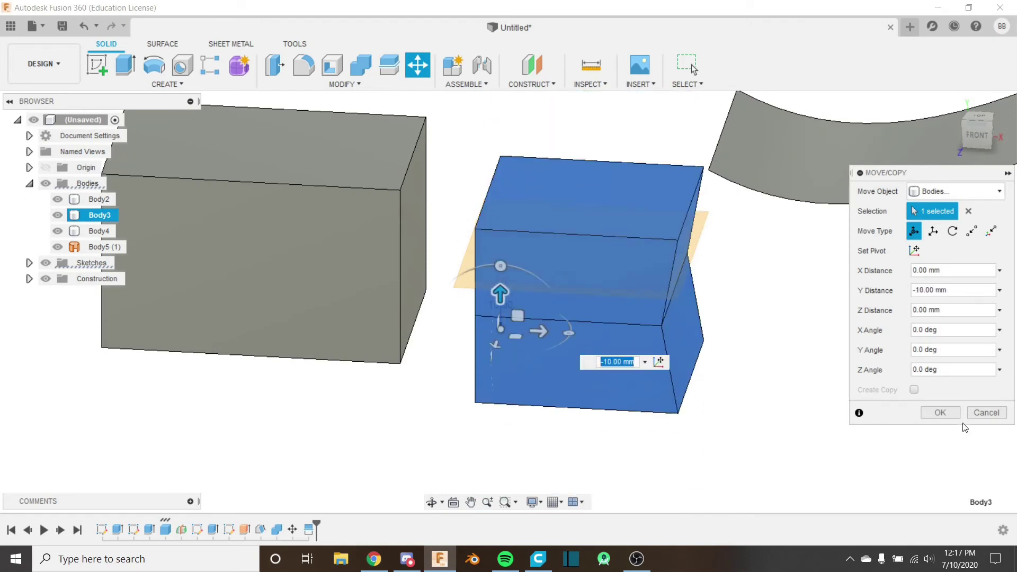
{"action": "left_click", "coordinate": [974, 414]}
Try to offset the upper half of the notched block's split front face outward by 75 mm with Offset Face
{"action": "scroll", "coordinate": [660, 279], "scroll_direction": "up", "scroll_amount": 3}
{"action": "middle_click_drag", "start_coordinate": [636, 277], "coordinate": [604, 249], "text": "shift"}
{"action": "middle_click_drag", "start_coordinate": [513, 274], "coordinate": [862, 217], "text": "shift"}
{"action": "middle_click_drag", "start_coordinate": [776, 234], "coordinate": [885, 270], "text": "shift"}
{"action": "middle_click_drag", "start_coordinate": [622, 217], "coordinate": [567, 249], "text": "shift"}
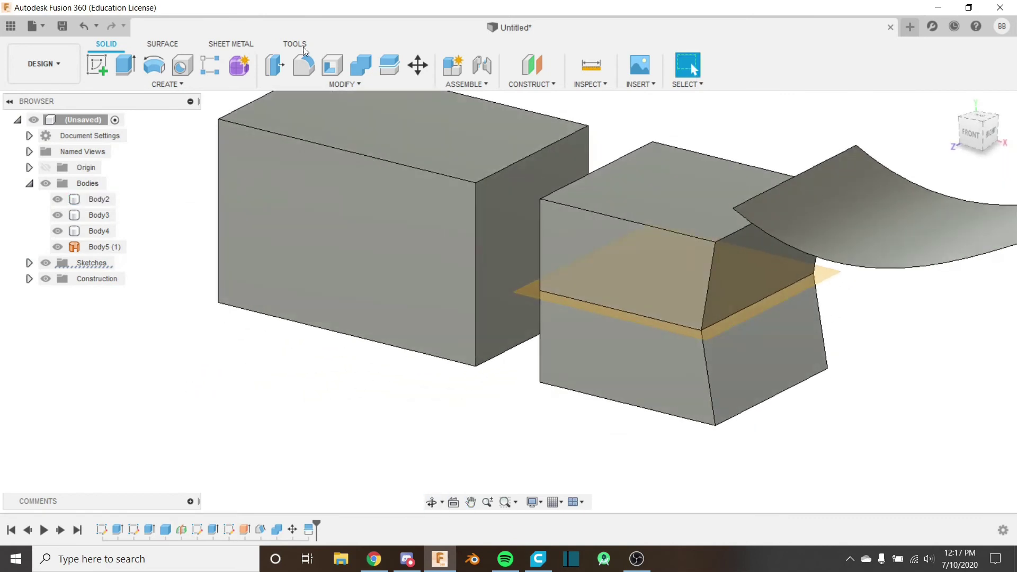
{"action": "left_click", "coordinate": [324, 83]}
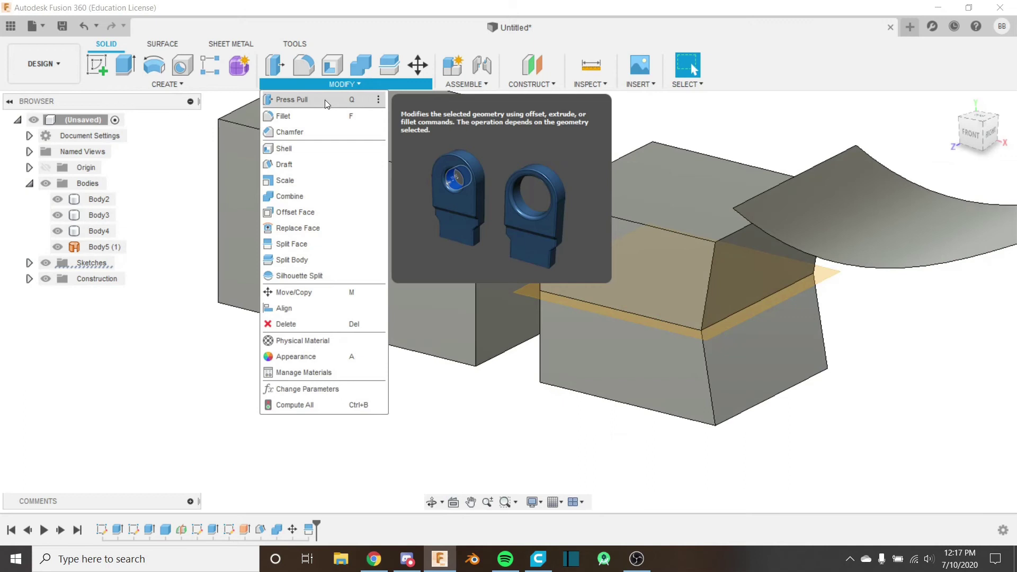
{"action": "left_click", "coordinate": [318, 212]}
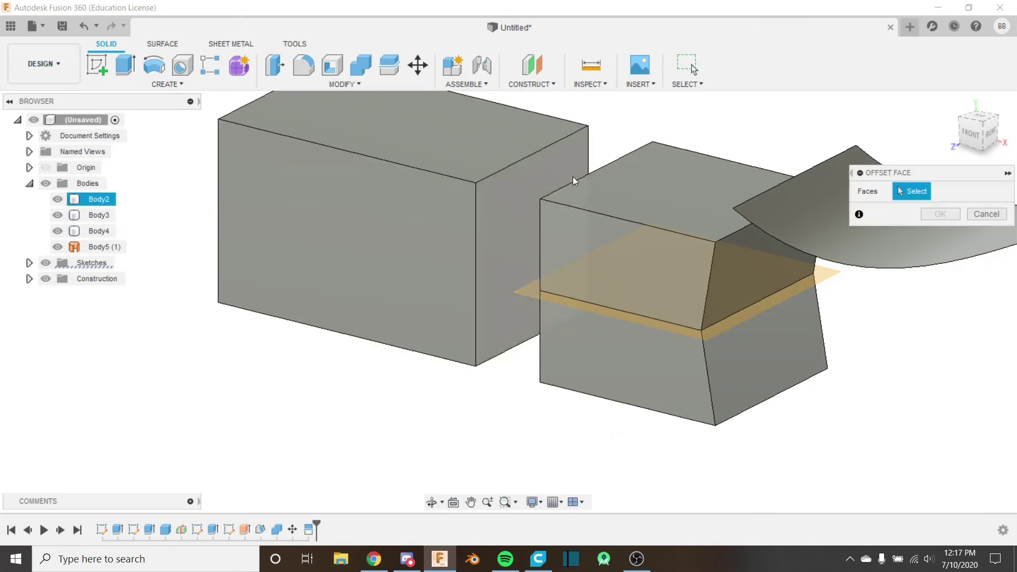
{"action": "left_click", "coordinate": [634, 261]}
{"action": "left_click_drag", "start_coordinate": [618, 261], "coordinate": [437, 327]}
{"action": "scroll", "coordinate": [717, 276], "scroll_direction": "down", "scroll_amount": 2}
{"action": "middle_click_drag", "start_coordinate": [710, 289], "coordinate": [689, 276], "text": "shift"}
{"action": "middle_click_drag", "start_coordinate": [623, 308], "coordinate": [530, 284], "text": "shift"}
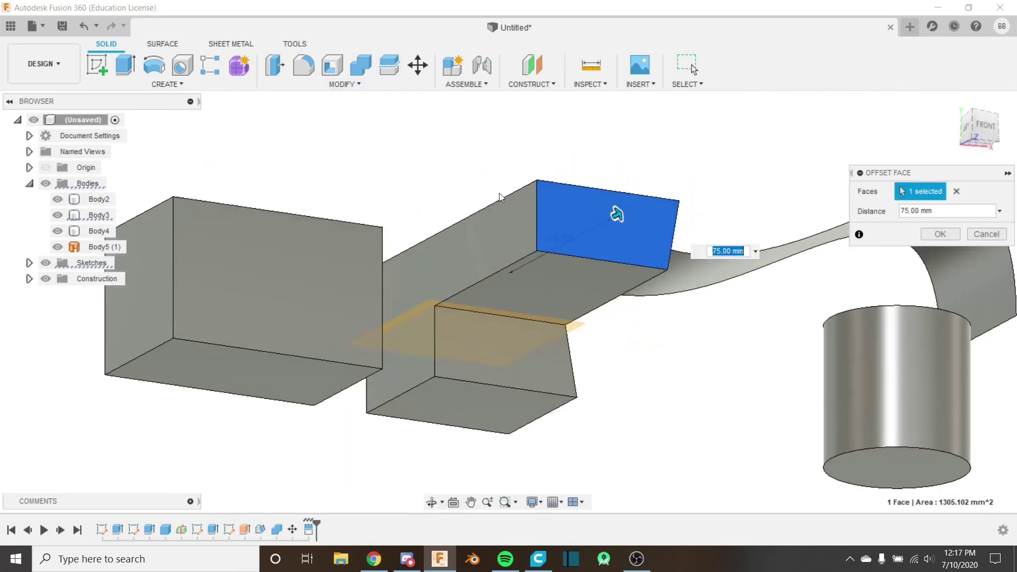
Pull the extended upper face back toward the notched block and cancel the Offset Face operation
{"action": "middle_click_drag", "start_coordinate": [604, 264], "coordinate": [612, 320], "text": "shift"}
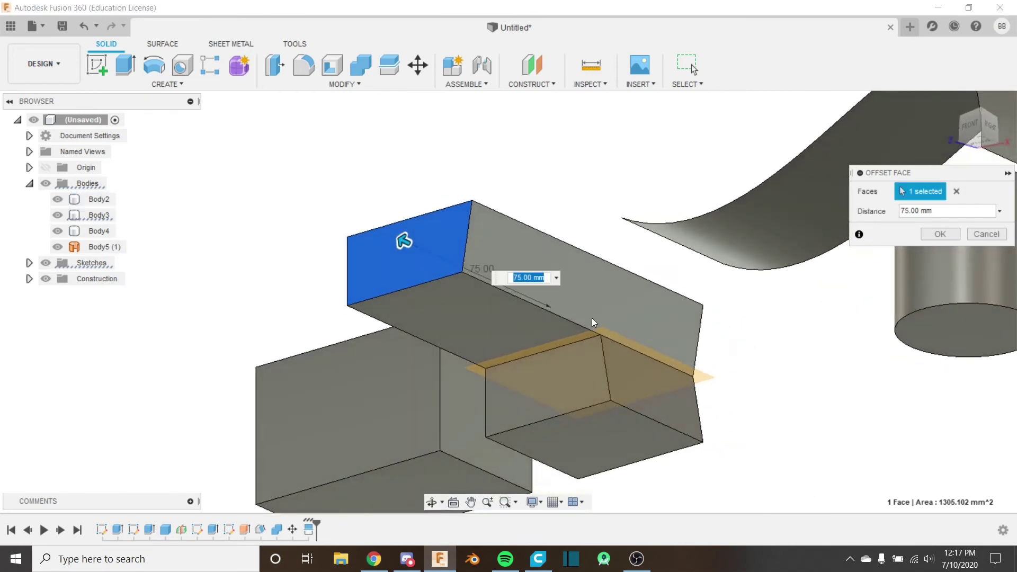
{"action": "scroll", "coordinate": [558, 339], "scroll_direction": "up", "scroll_amount": 2}
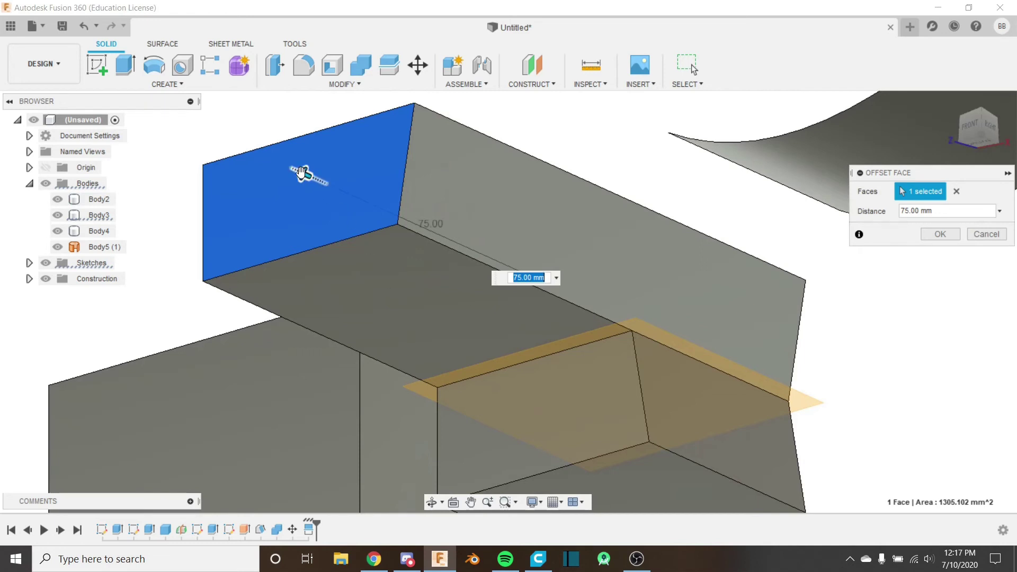
{"action": "left_click_drag", "start_coordinate": [302, 173], "coordinate": [539, 280]}
{"action": "left_click", "coordinate": [987, 235]}
Split the long block Body2 with Split Body, using the horizontal construction plane as the splitting tool
{"action": "scroll", "coordinate": [439, 334], "scroll_direction": "down", "scroll_amount": 4}
{"action": "middle_click_drag", "start_coordinate": [439, 335], "coordinate": [485, 386], "text": "shift"}
{"action": "left_click", "coordinate": [417, 86]}
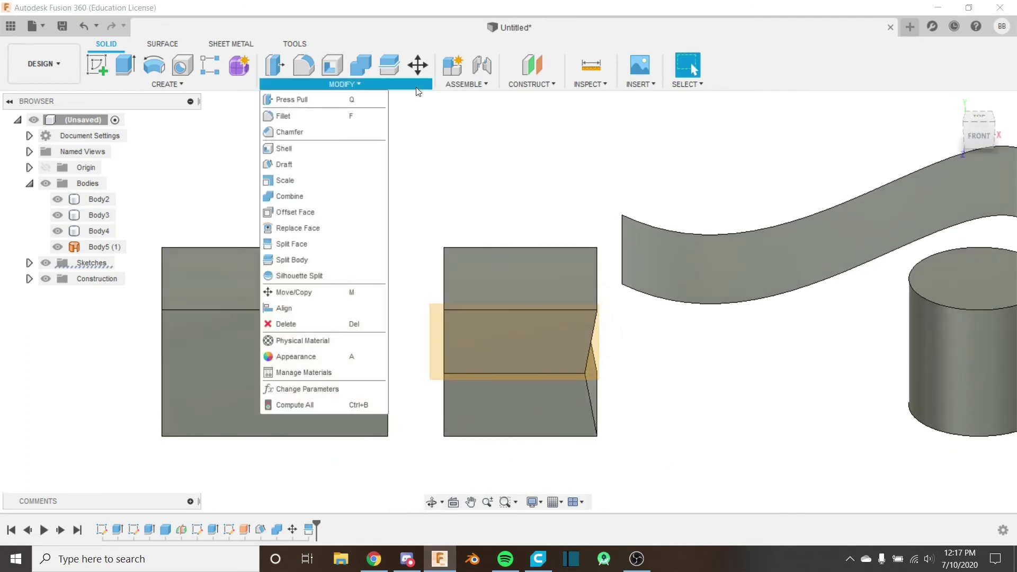
{"action": "left_click", "coordinate": [354, 261]}
{"action": "middle_click_drag", "start_coordinate": [333, 252], "coordinate": [495, 219]}
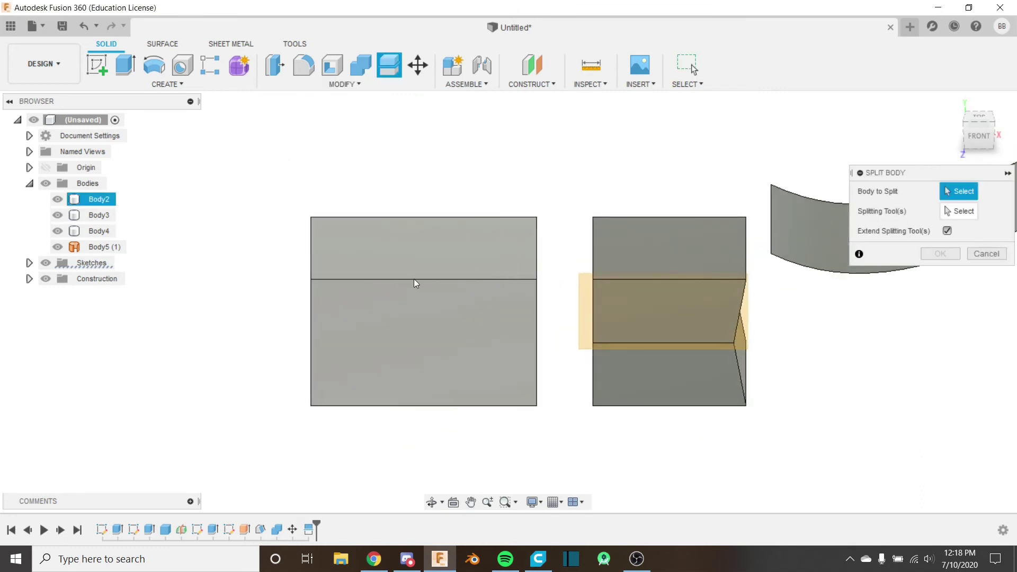
{"action": "left_click", "coordinate": [426, 295]}
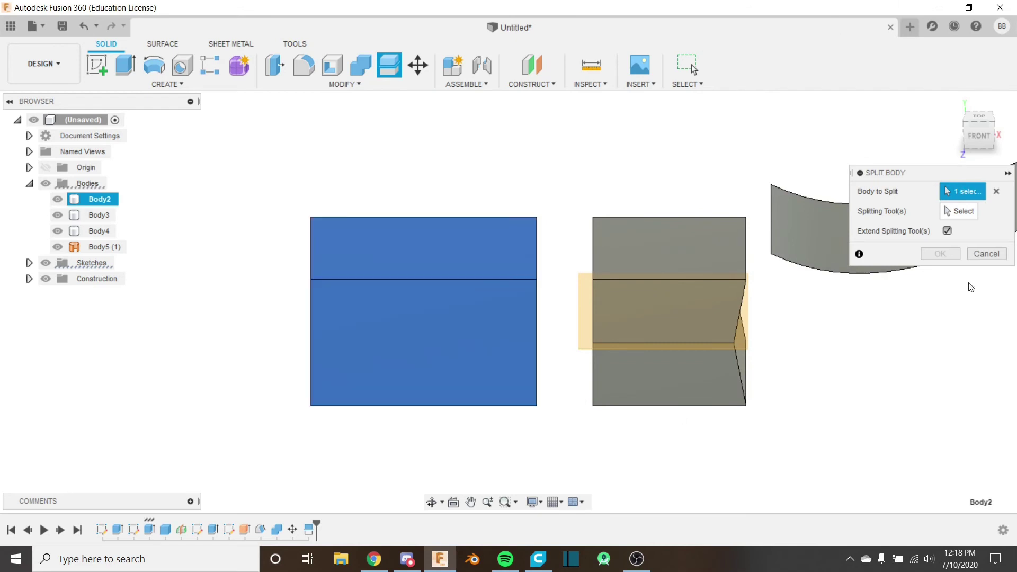
{"action": "left_click", "coordinate": [966, 217]}
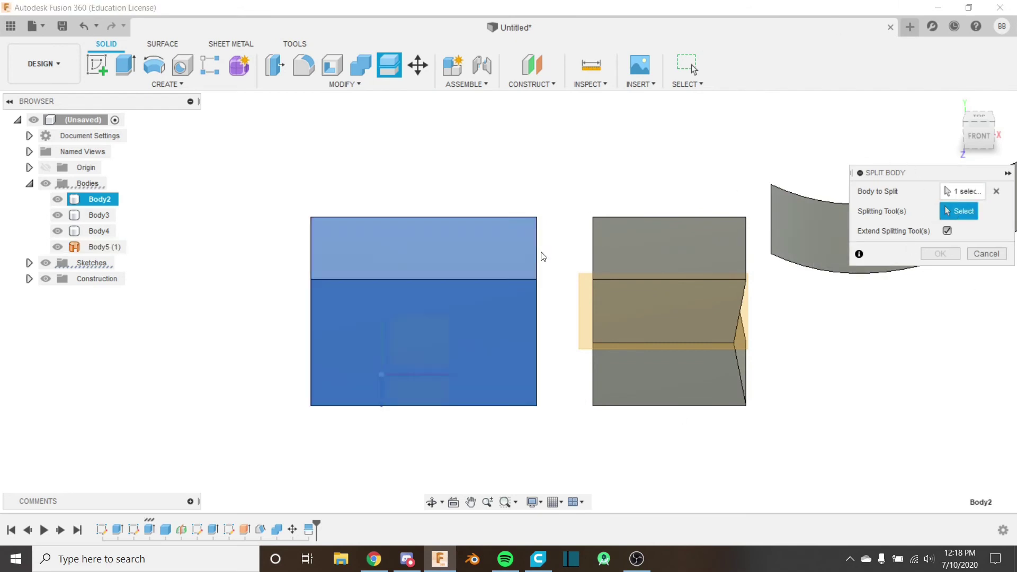
{"action": "left_click", "coordinate": [581, 319]}
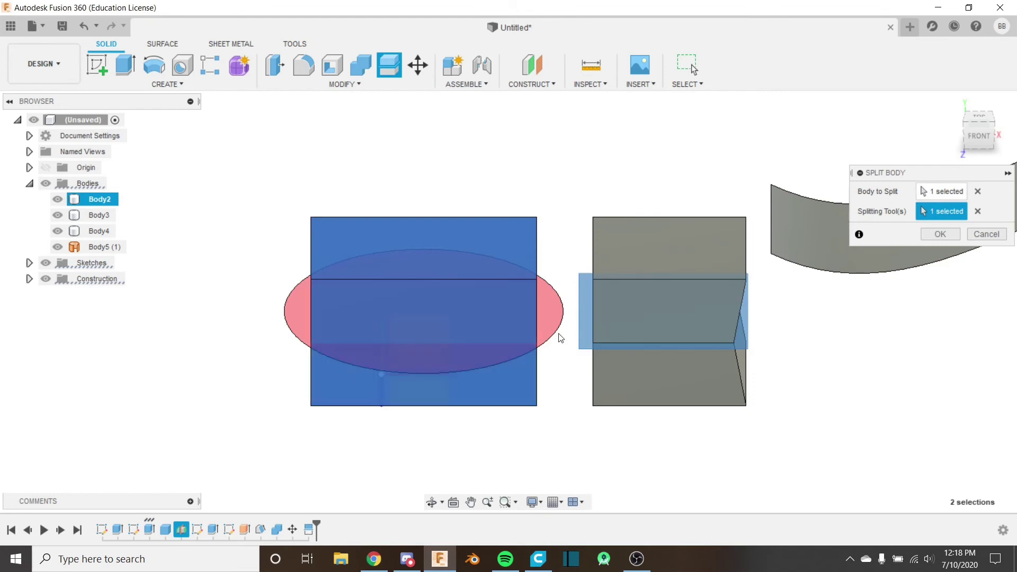
{"action": "scroll", "coordinate": [564, 338], "scroll_direction": "up", "scroll_amount": 3}
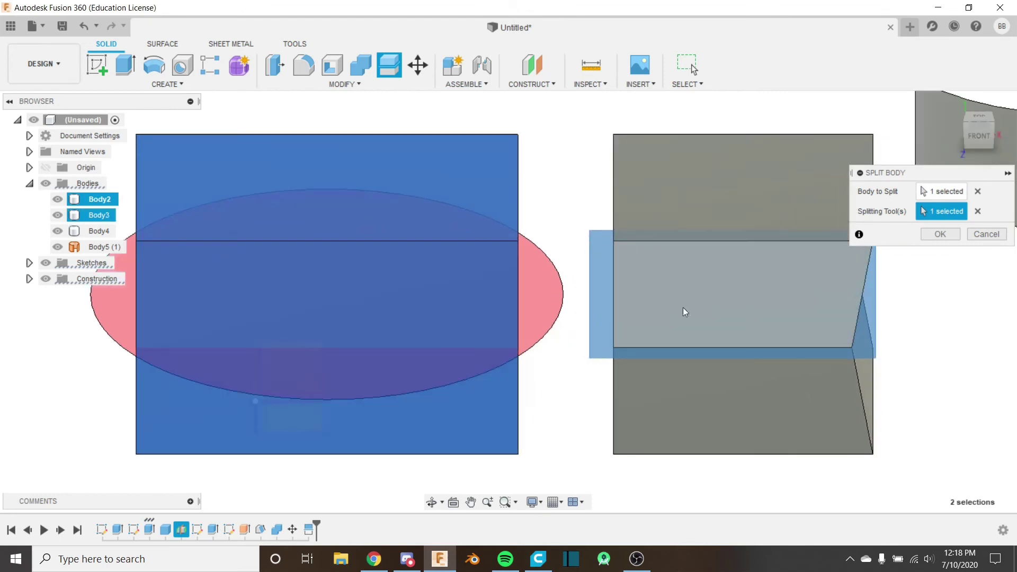
{"action": "scroll", "coordinate": [611, 335], "scroll_direction": "down", "scroll_amount": 2}
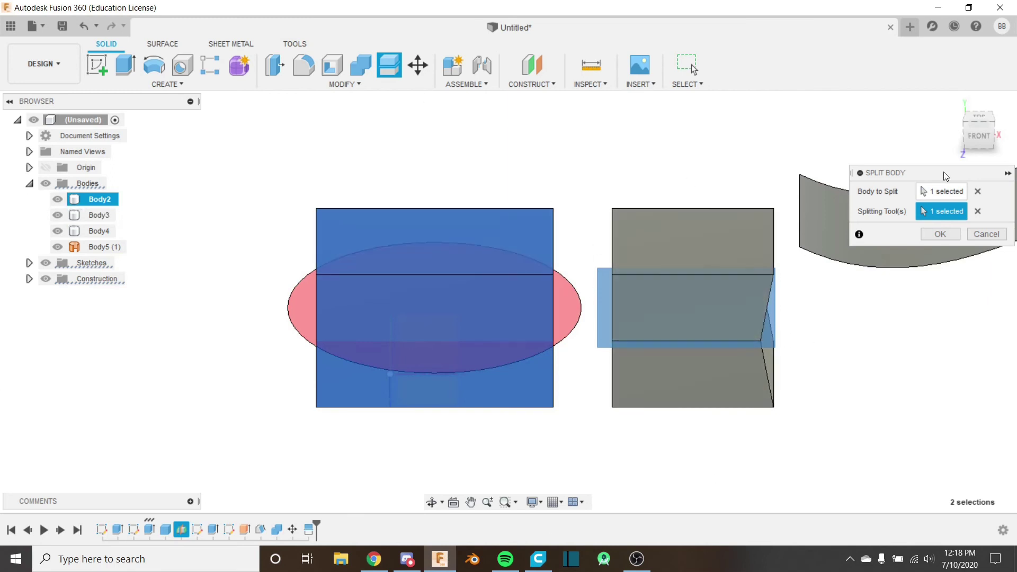
{"action": "left_click", "coordinate": [936, 234]}
Try to move the long block's lower half, Body2, down by 20 mm and cancel the move
{"action": "middle_click_drag", "start_coordinate": [620, 326], "coordinate": [582, 332], "text": "shift"}
{"action": "middle_click_drag", "start_coordinate": [181, 253], "coordinate": [222, 244]}
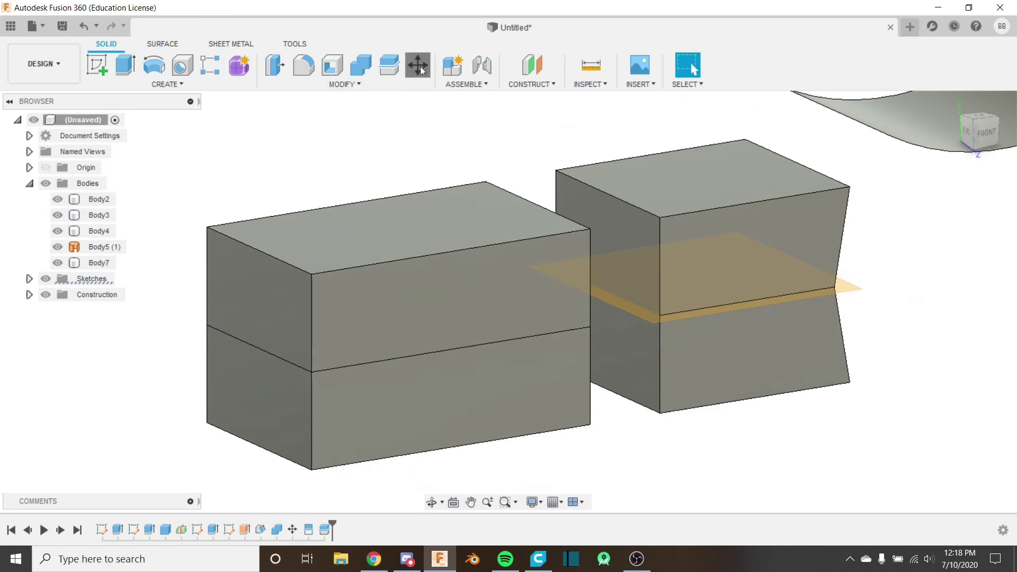
{"action": "left_click", "coordinate": [421, 66]}
{"action": "left_click", "coordinate": [99, 200]}
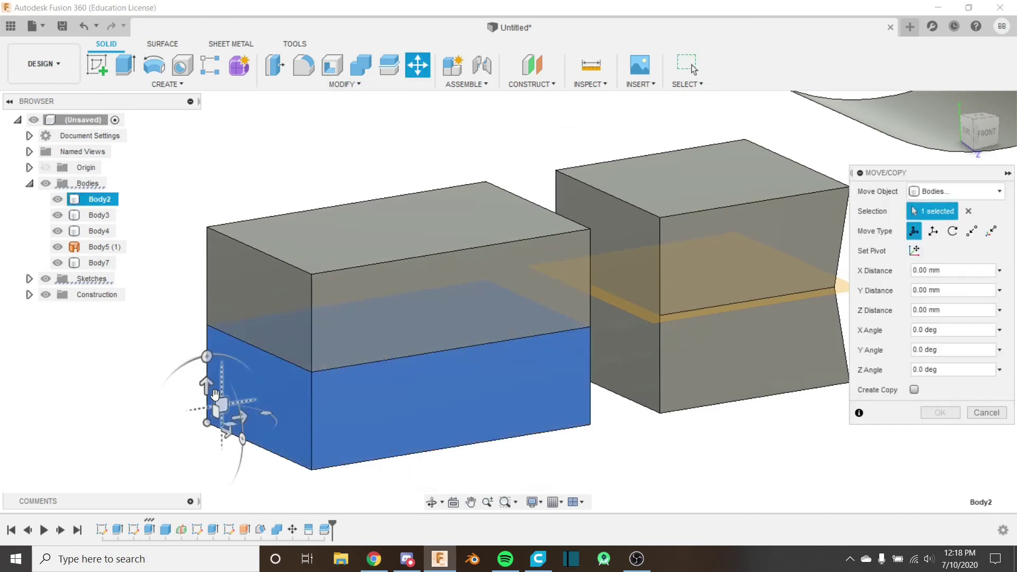
{"action": "left_click_drag", "start_coordinate": [213, 393], "coordinate": [228, 466]}
{"action": "middle_click_drag", "start_coordinate": [391, 316], "coordinate": [361, 329], "text": "shift"}
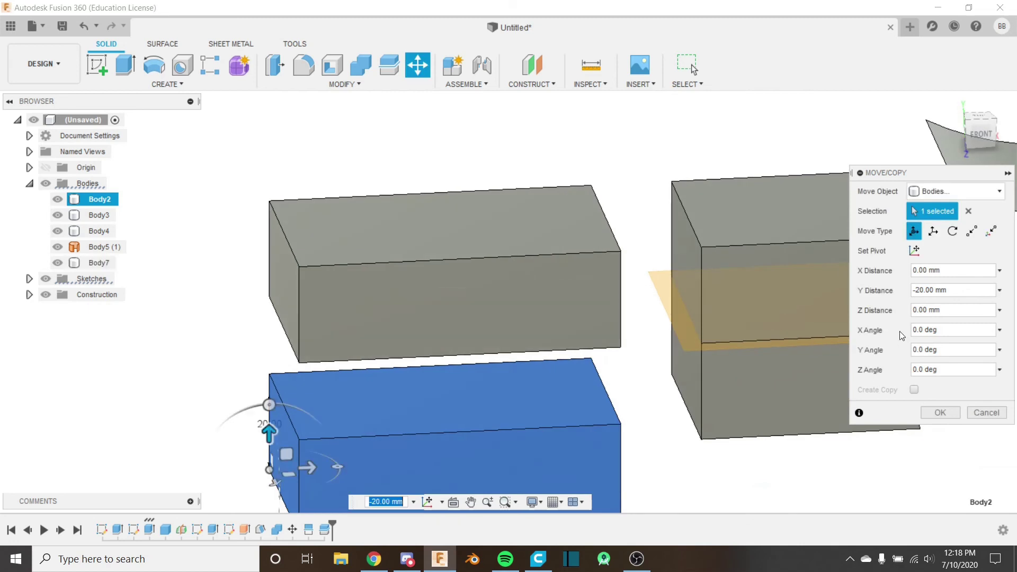
{"action": "left_click", "coordinate": [984, 412]}
Examine the long block's two separate halves and compare them with the split face of the notched block
{"action": "middle_click_drag", "start_coordinate": [424, 258], "coordinate": [466, 249], "text": "shift"}
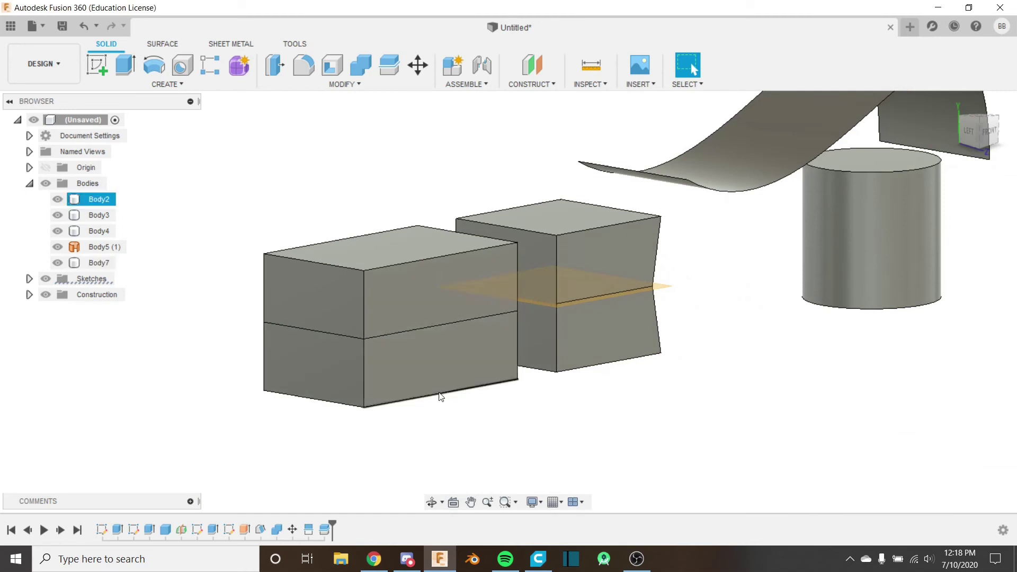
{"action": "left_click", "coordinate": [396, 339]}
{"action": "middle_click_drag", "start_coordinate": [373, 280], "coordinate": [398, 322]}
{"action": "scroll", "coordinate": [398, 324], "scroll_direction": "down", "scroll_amount": 3}
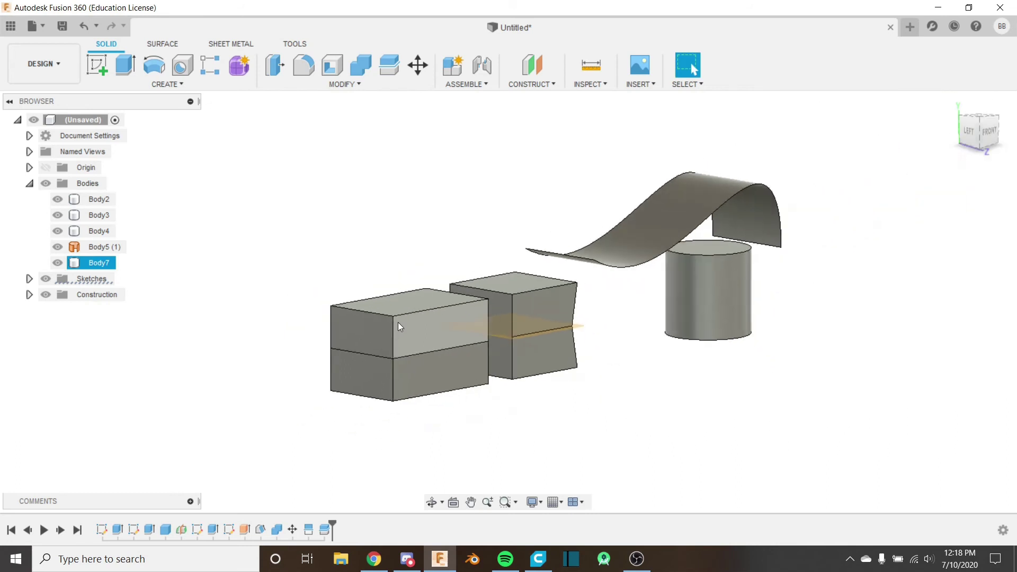
{"action": "middle_click_drag", "start_coordinate": [456, 339], "coordinate": [395, 335], "text": "shift"}
{"action": "middle_click_drag", "start_coordinate": [715, 281], "coordinate": [666, 313]}
{"action": "middle_click_drag", "start_coordinate": [665, 314], "coordinate": [686, 320], "text": "shift"}
{"action": "middle_click_drag", "start_coordinate": [515, 338], "coordinate": [527, 316]}
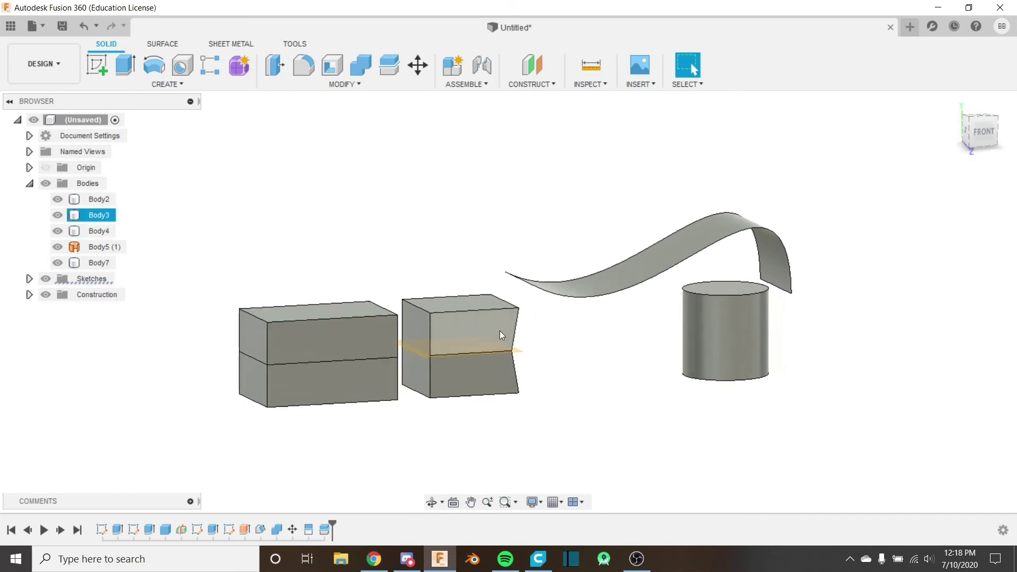
{"action": "scroll", "coordinate": [507, 339], "scroll_direction": "up", "scroll_amount": 1}
{"action": "scroll", "coordinate": [509, 343], "scroll_direction": "up", "scroll_amount": 5}
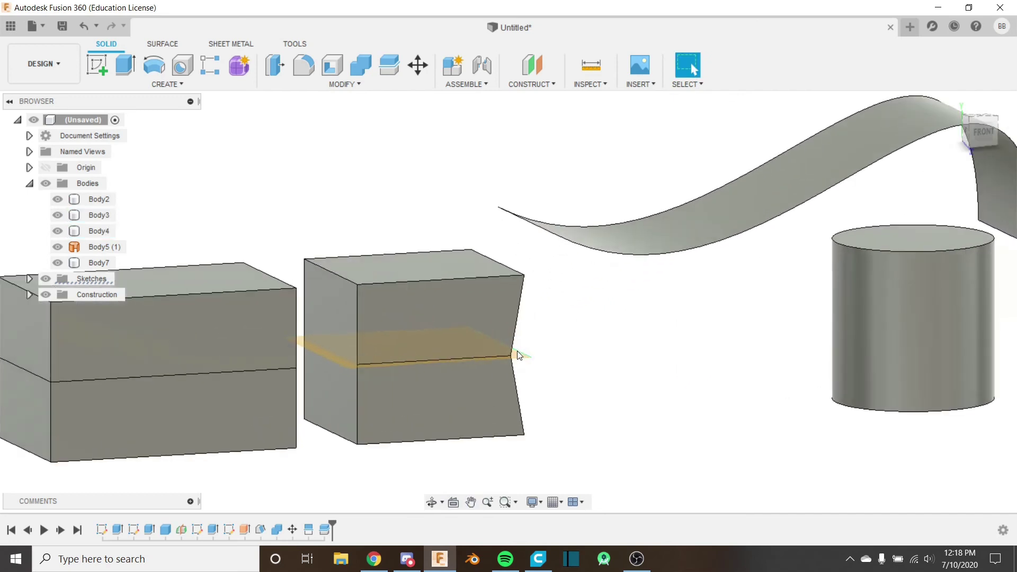
{"action": "scroll", "coordinate": [518, 351], "scroll_direction": "down", "scroll_amount": 6}
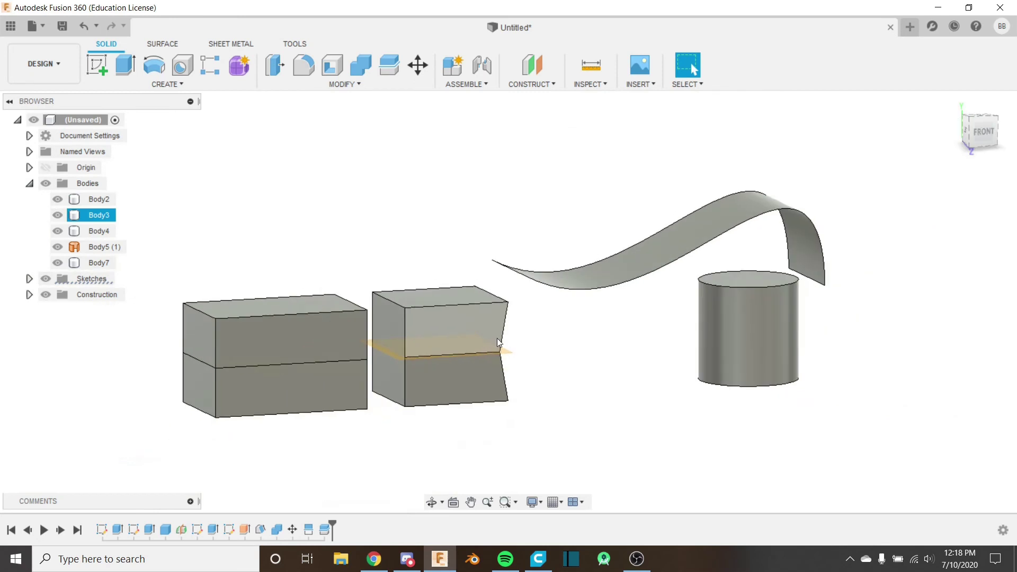
{"action": "left_click", "coordinate": [392, 86]}
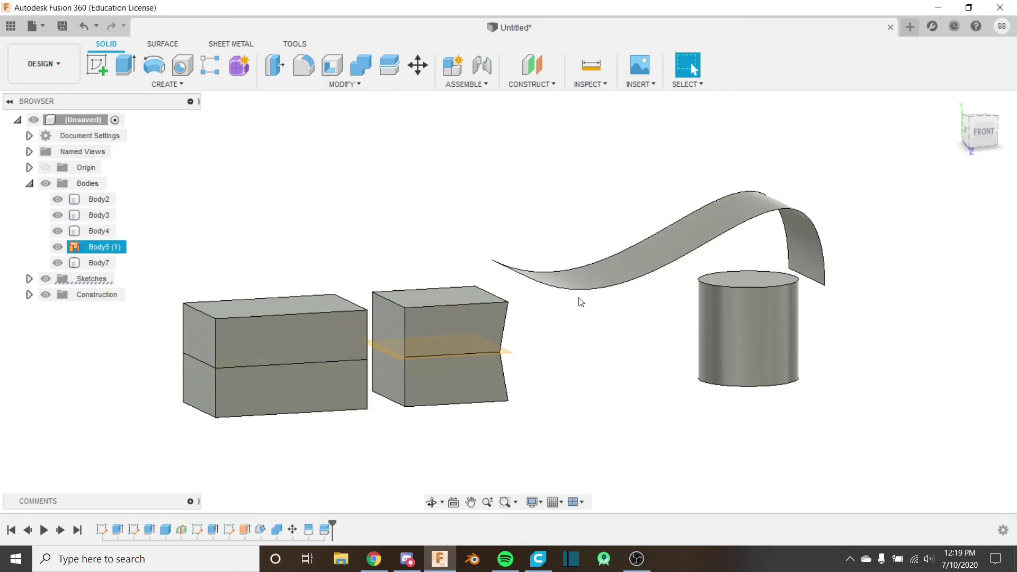
Start a new sketch on the front face of the long block's upper half, Body7
{"action": "middle_click_drag", "start_coordinate": [566, 307], "coordinate": [633, 292]}
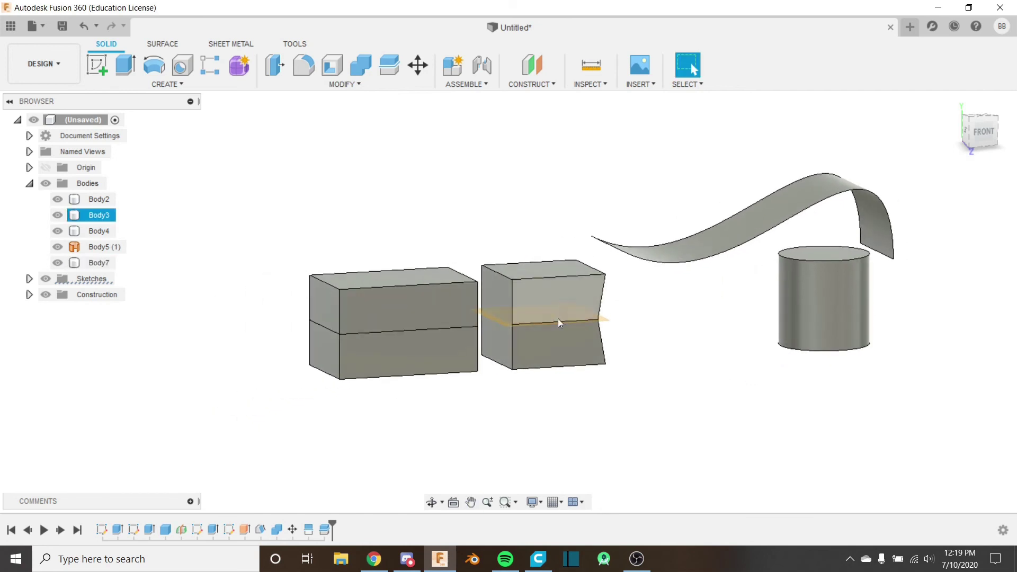
{"action": "left_click", "coordinate": [557, 297]}
{"action": "left_click", "coordinate": [744, 232]}
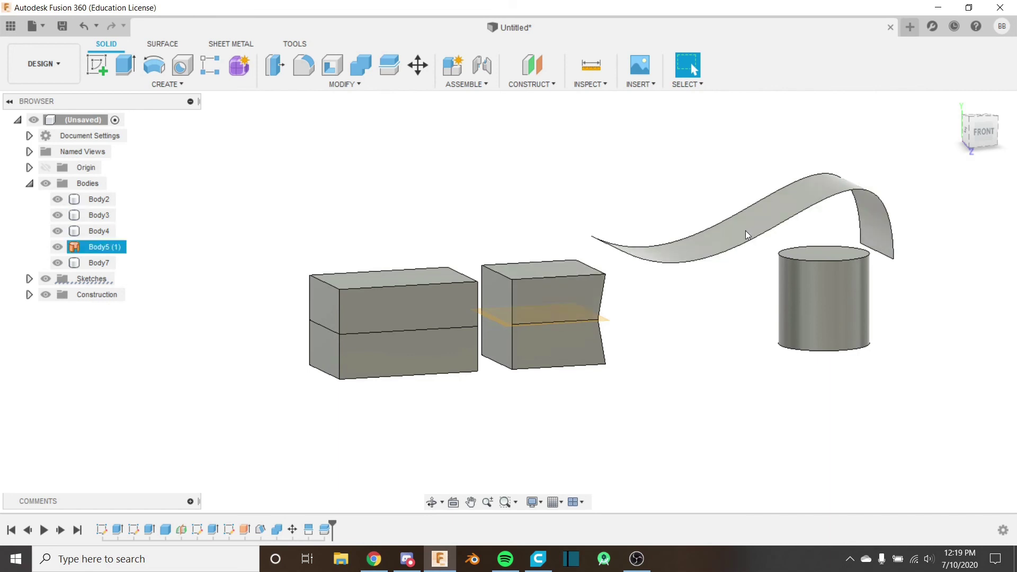
{"action": "middle_click_drag", "start_coordinate": [533, 250], "coordinate": [737, 308]}
{"action": "left_click", "coordinate": [681, 298]}
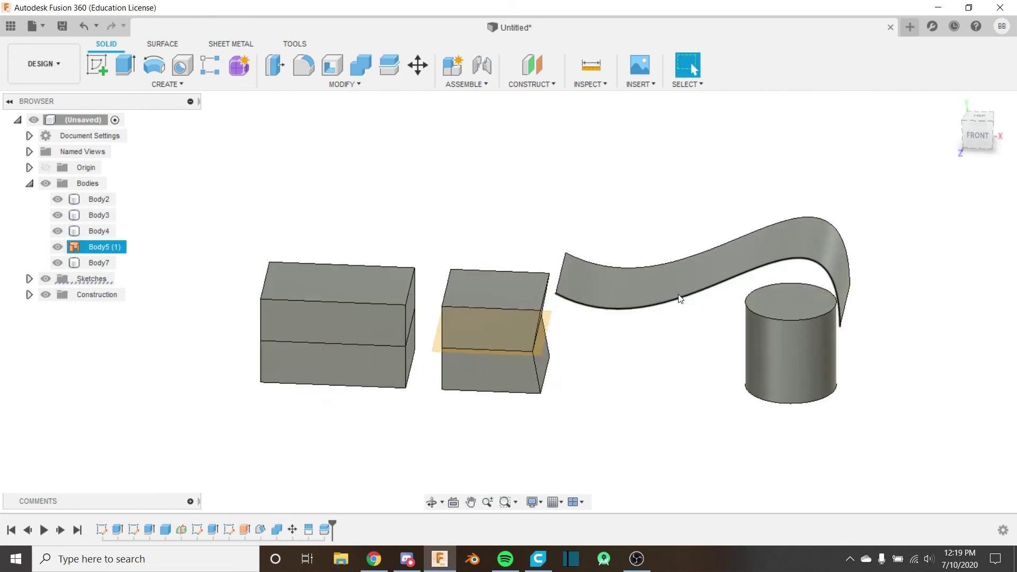
{"action": "left_click_drag", "start_coordinate": [684, 294], "coordinate": [681, 286], "text": "shift"}
{"action": "middle_click_drag", "start_coordinate": [682, 286], "coordinate": [676, 241], "text": "shift"}
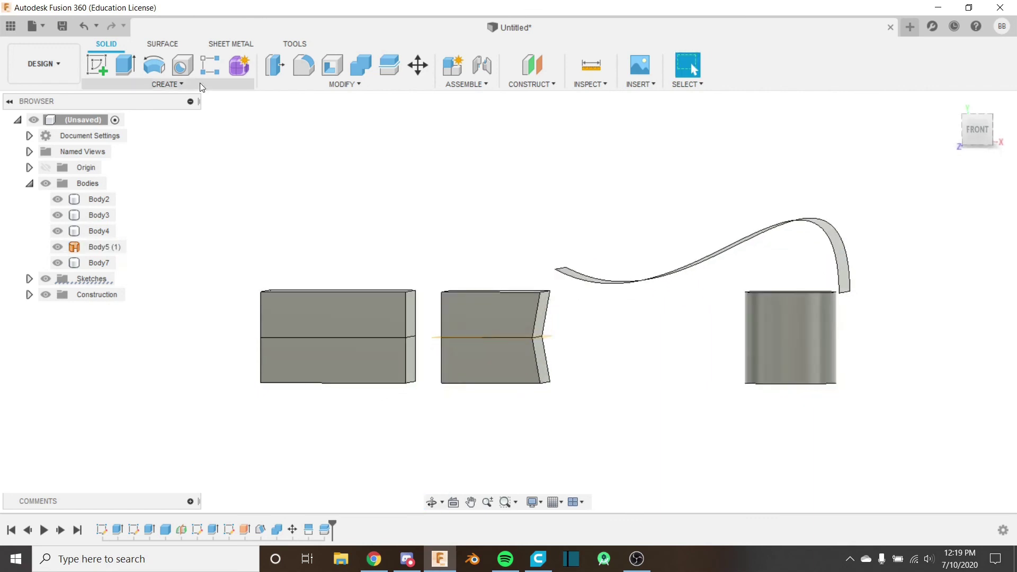
{"action": "left_click", "coordinate": [94, 71]}
{"action": "middle_click_drag", "start_coordinate": [202, 215], "coordinate": [381, 243], "text": "shift"}
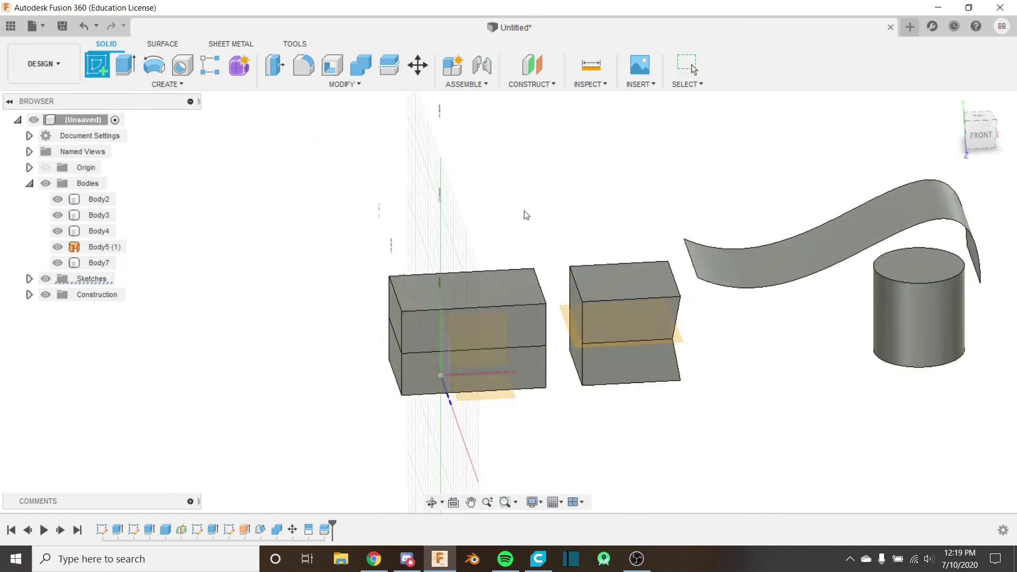
{"action": "middle_click_drag", "start_coordinate": [708, 271], "coordinate": [635, 307]}
{"action": "left_click", "coordinate": [364, 346]}
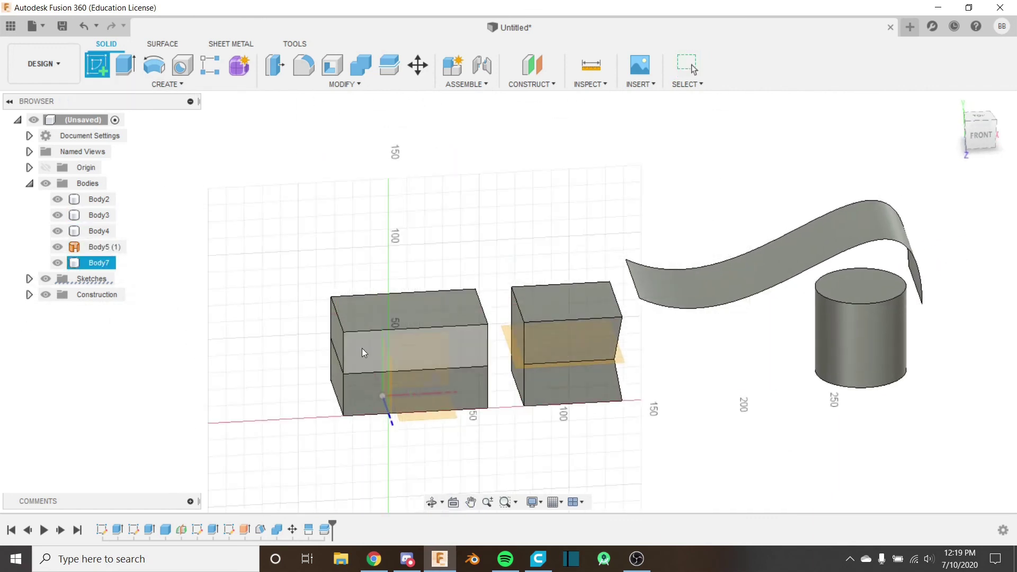
{"action": "left_click", "coordinate": [481, 343]}
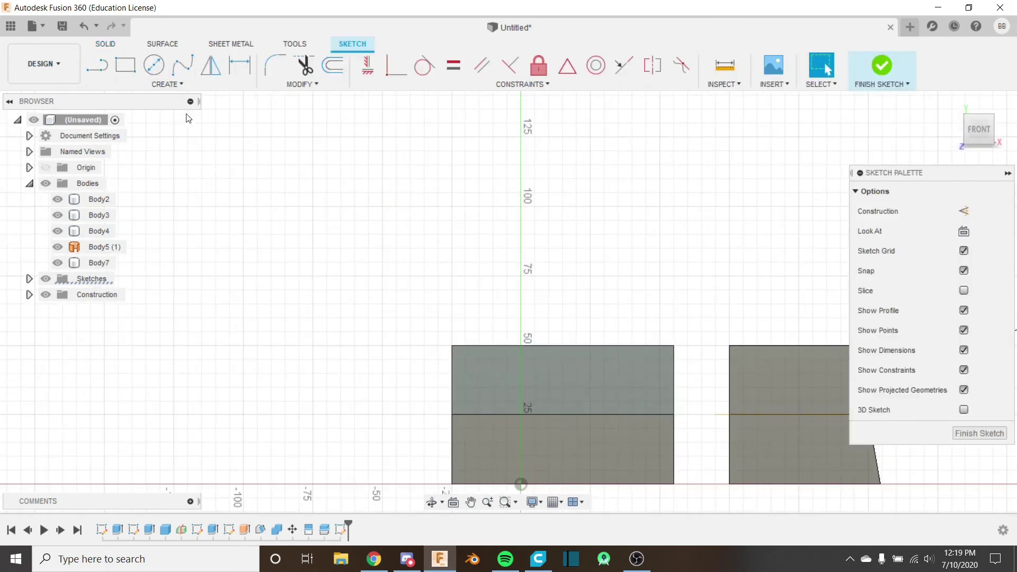
Sketch a wavy fit point spline through four points above the long block and finish the sketch
{"action": "left_click", "coordinate": [179, 80]}
{"action": "left_click", "coordinate": [355, 290]}
{"action": "left_click", "coordinate": [535, 206]}
{"action": "left_click", "coordinate": [590, 290]}
{"action": "left_click", "coordinate": [653, 191]}
{"action": "left_click", "coordinate": [684, 200]}
{"action": "middle_click_drag", "start_coordinate": [531, 250], "coordinate": [576, 266], "text": "shift"}
{"action": "key", "text": "Escape"}
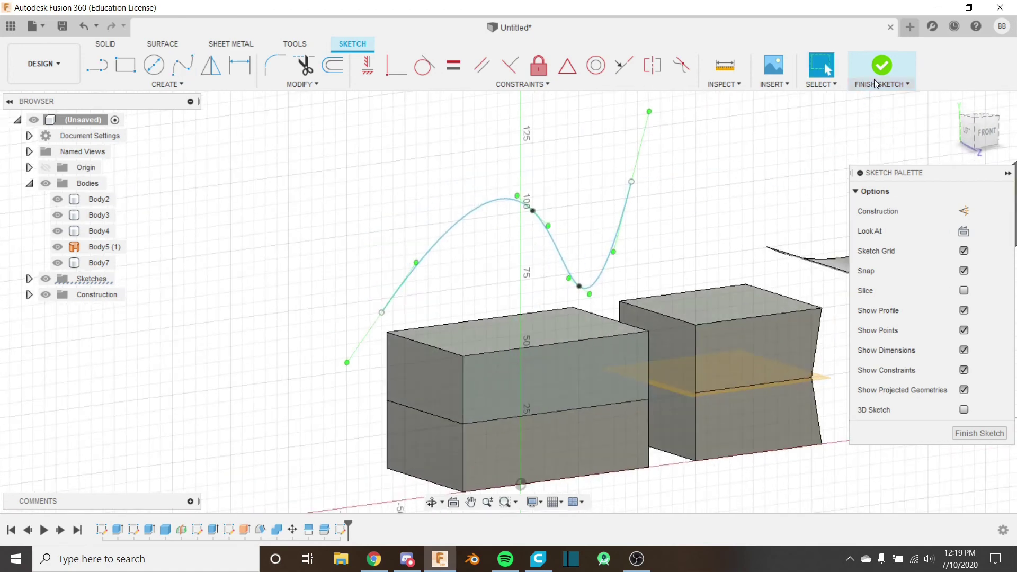
{"action": "left_click", "coordinate": [881, 65]}
{"action": "left_click", "coordinate": [882, 65]}
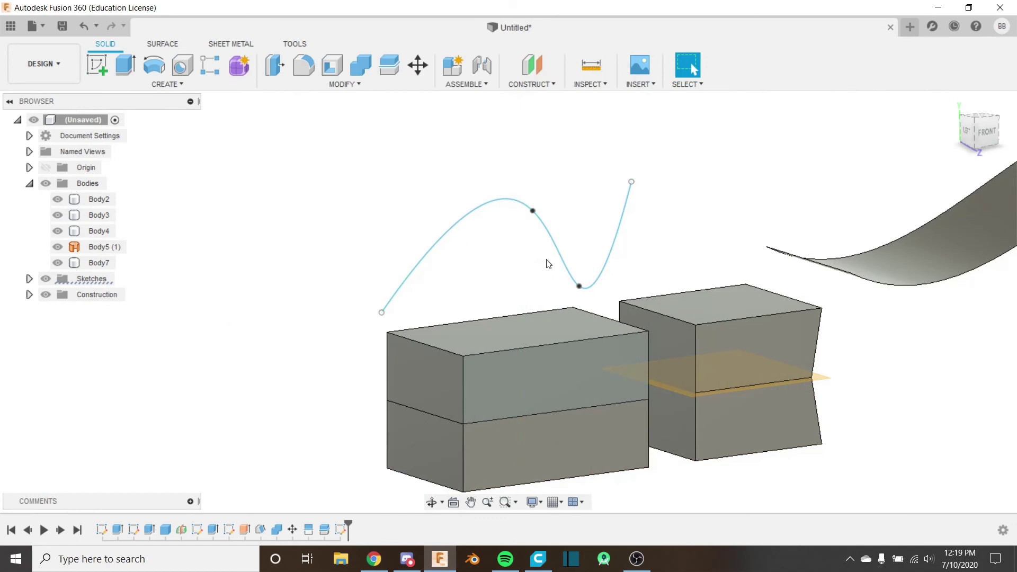
Try a surface extrusion of the wavy spline by -85 mm and cancel it
{"action": "left_click", "coordinate": [162, 44]}
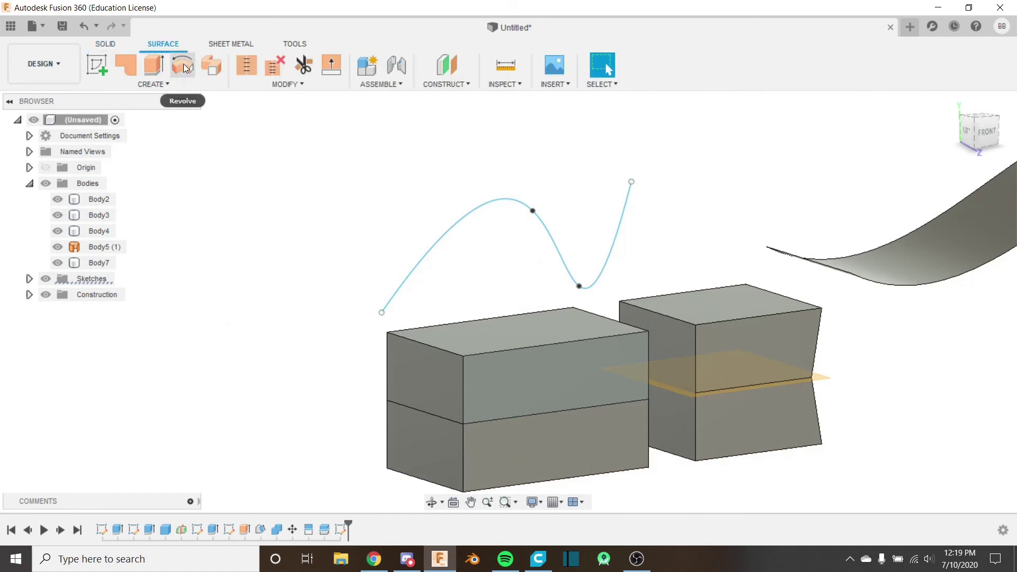
{"action": "left_click", "coordinate": [160, 83]}
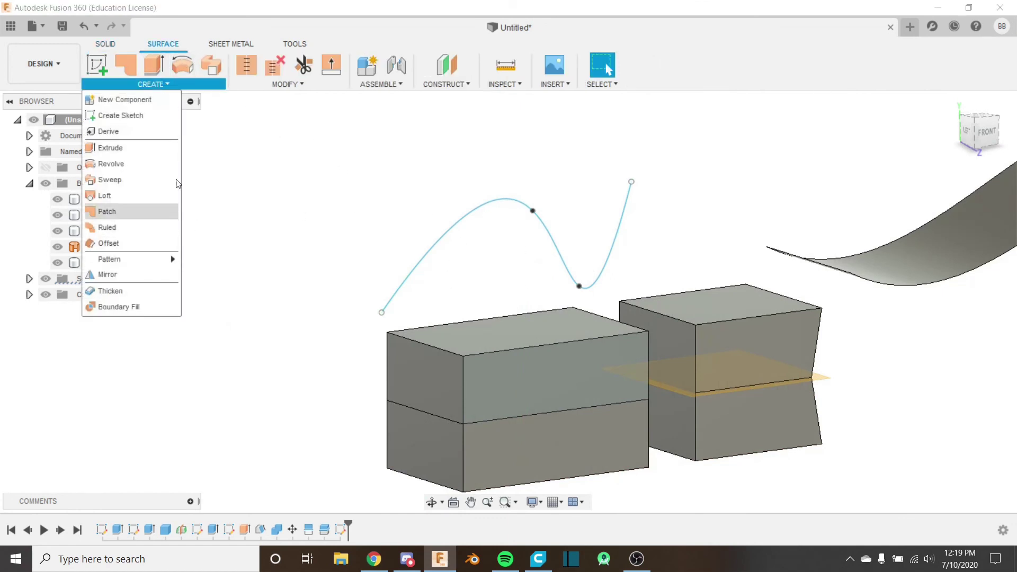
{"action": "left_click", "coordinate": [154, 66]}
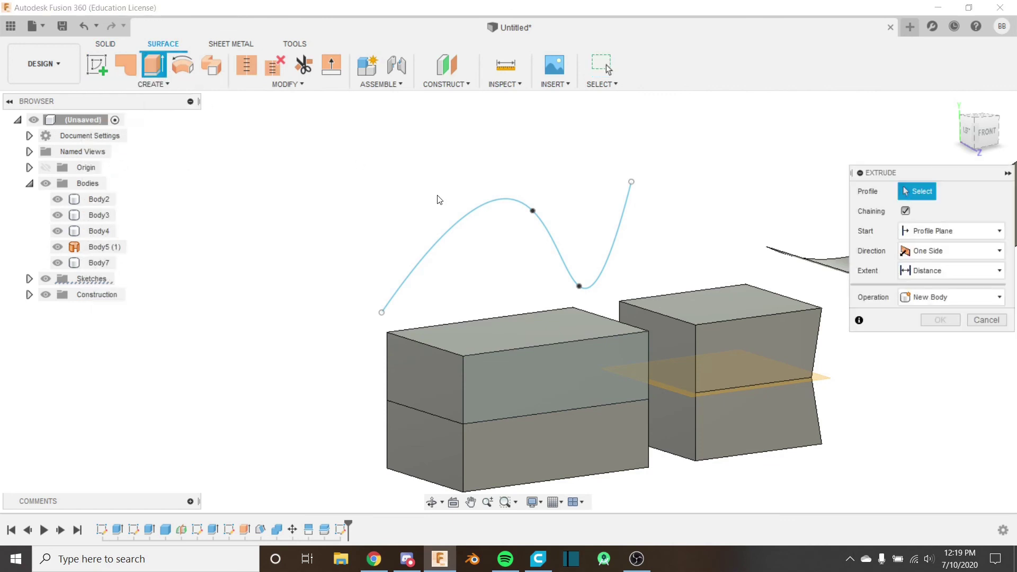
{"action": "left_click", "coordinate": [501, 201]}
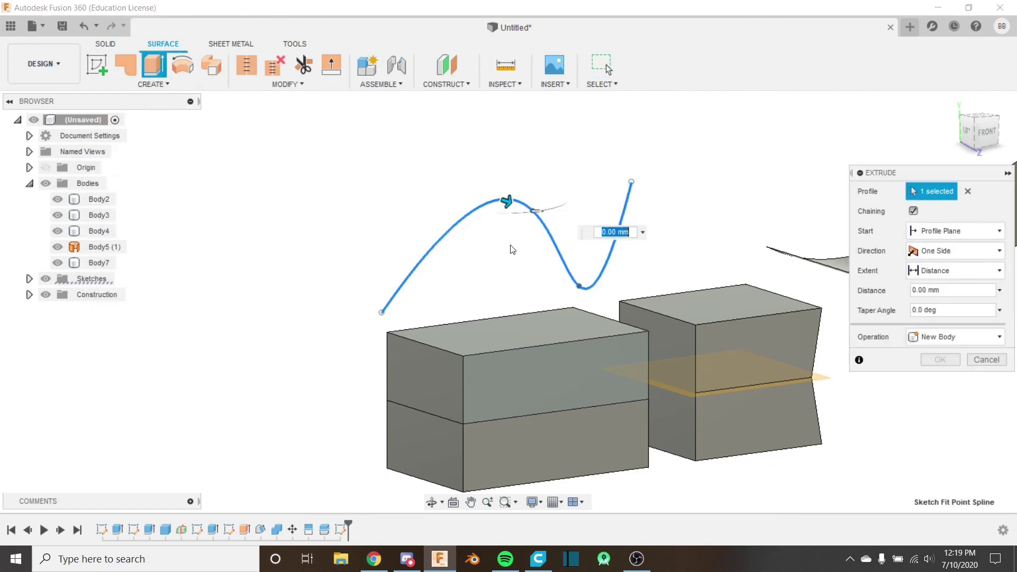
{"action": "left_click_drag", "start_coordinate": [498, 203], "coordinate": [309, 211]}
{"action": "middle_click_drag", "start_coordinate": [438, 258], "coordinate": [649, 279], "text": "shift"}
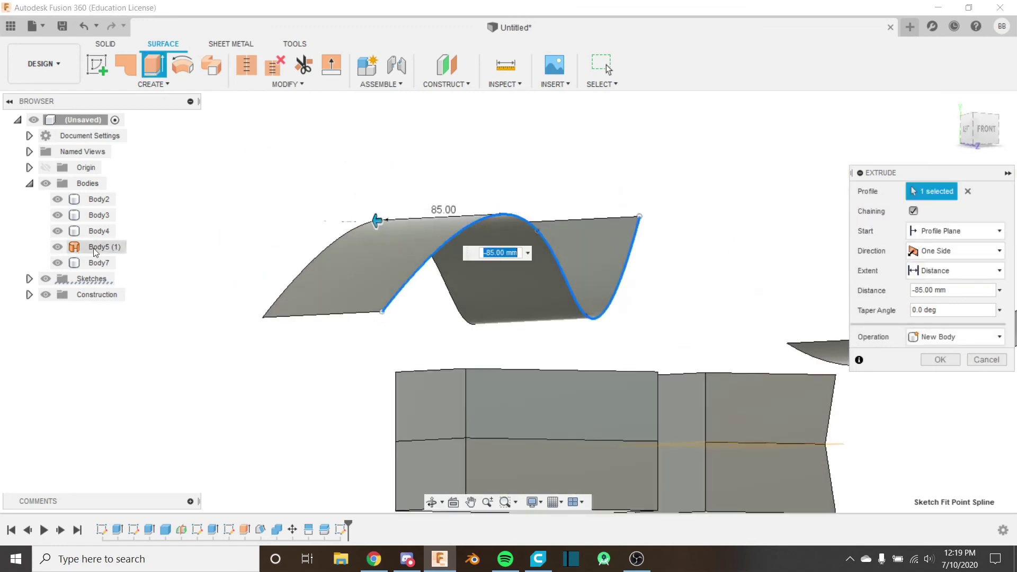
{"action": "left_click", "coordinate": [975, 360]}
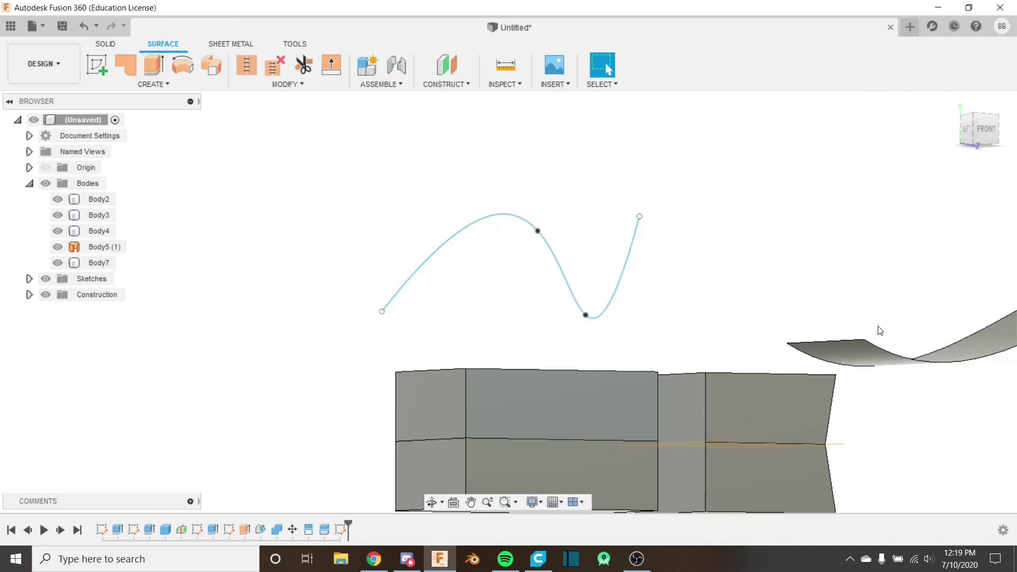
Try to extrude the wavy spline as a solid, clearing the automatically selected block face profile first
{"action": "left_click", "coordinate": [106, 43]}
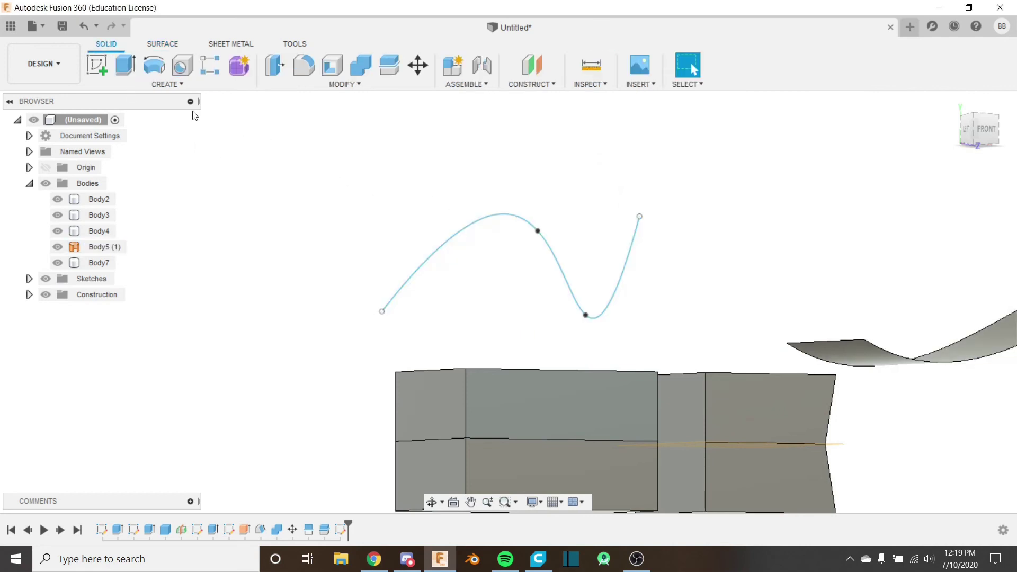
{"action": "left_click", "coordinate": [127, 69]}
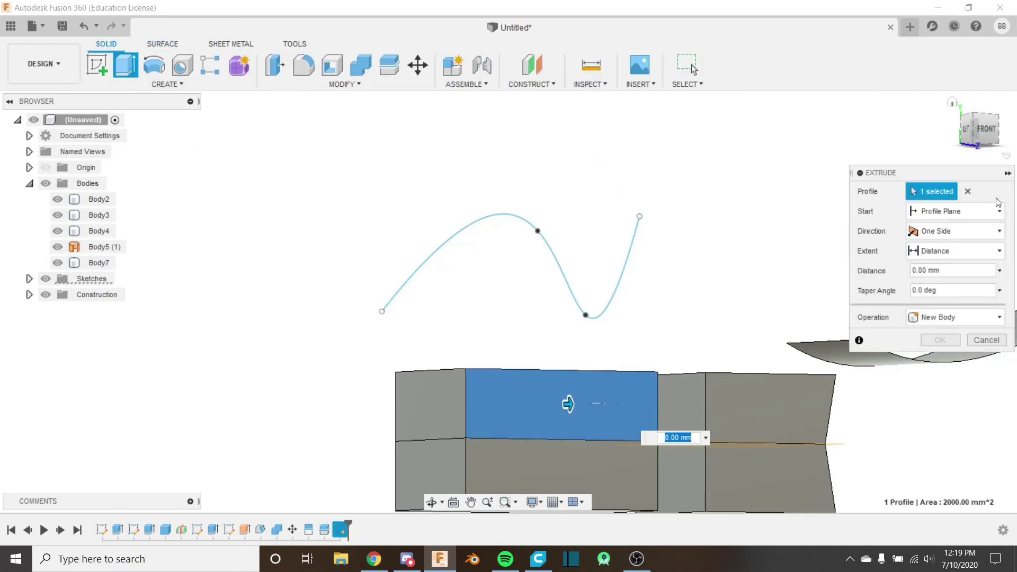
{"action": "left_click", "coordinate": [968, 192]}
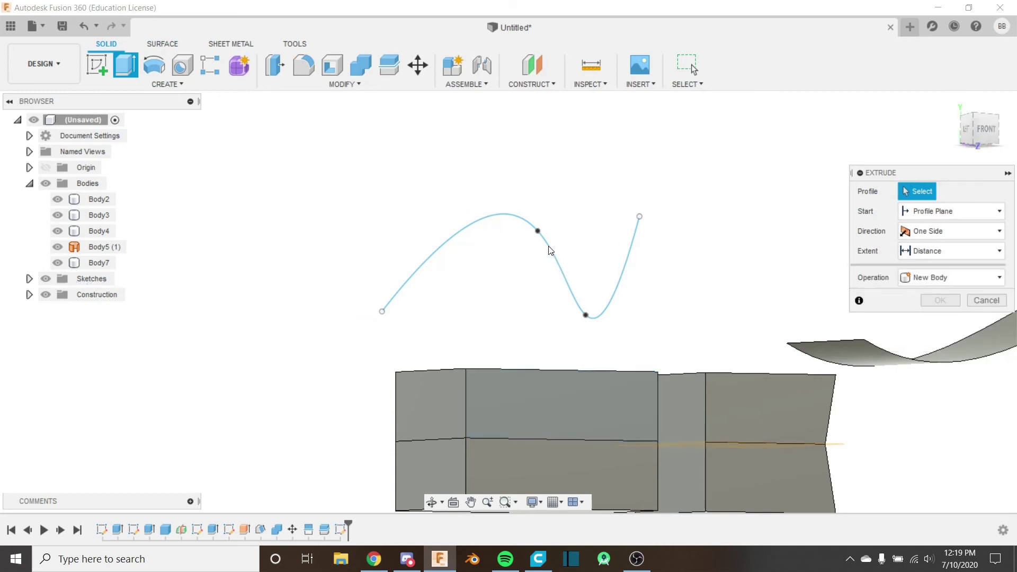
{"action": "middle_click_drag", "start_coordinate": [450, 212], "coordinate": [555, 247], "text": "shift"}
{"action": "scroll", "coordinate": [523, 245], "scroll_direction": "up", "scroll_amount": 2}
{"action": "scroll", "coordinate": [524, 237], "scroll_direction": "up", "scroll_amount": 2}
{"action": "scroll", "coordinate": [501, 242], "scroll_direction": "down", "scroll_amount": 2}
Extrude the wavy spline backward as a surface over the long block, creating it as a new body
{"action": "left_click", "coordinate": [162, 44]}
{"action": "left_click", "coordinate": [161, 67]}
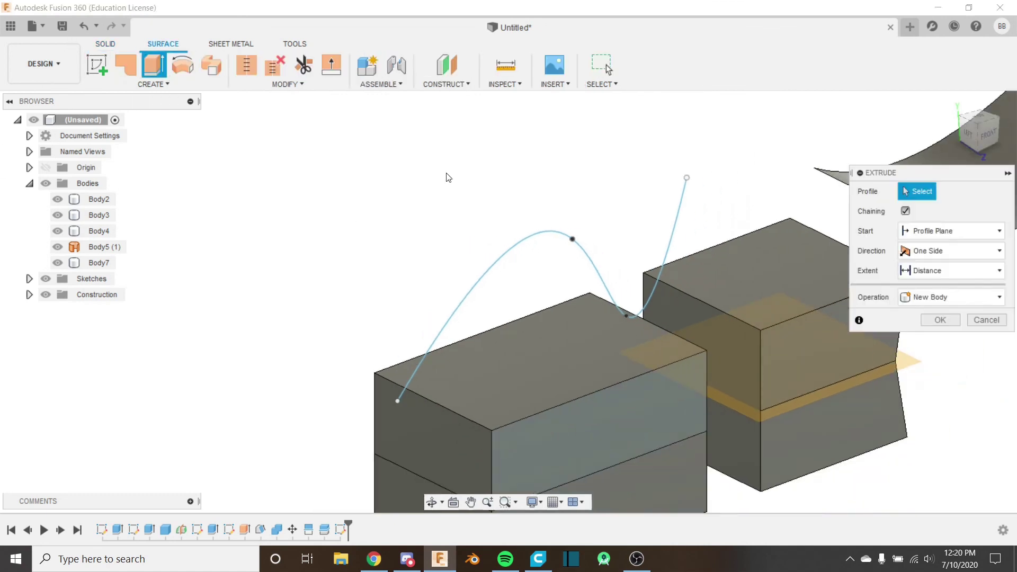
{"action": "left_click", "coordinate": [579, 240]}
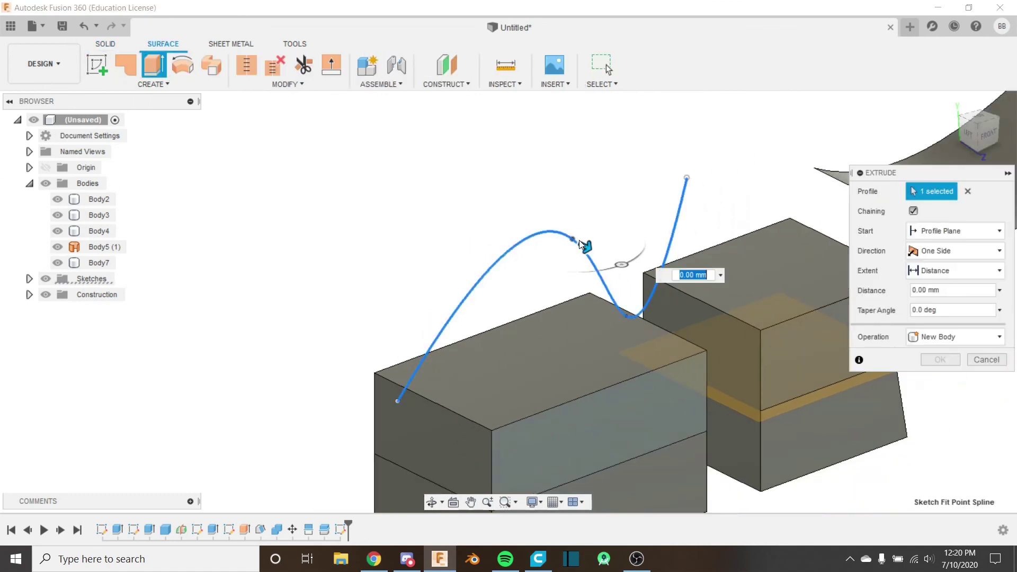
{"action": "left_click_drag", "start_coordinate": [583, 241], "coordinate": [357, 214]}
{"action": "left_click", "coordinate": [940, 359]}
{"action": "middle_click_drag", "start_coordinate": [639, 306], "coordinate": [410, 253], "text": "shift"}
{"action": "left_click", "coordinate": [320, 86]}
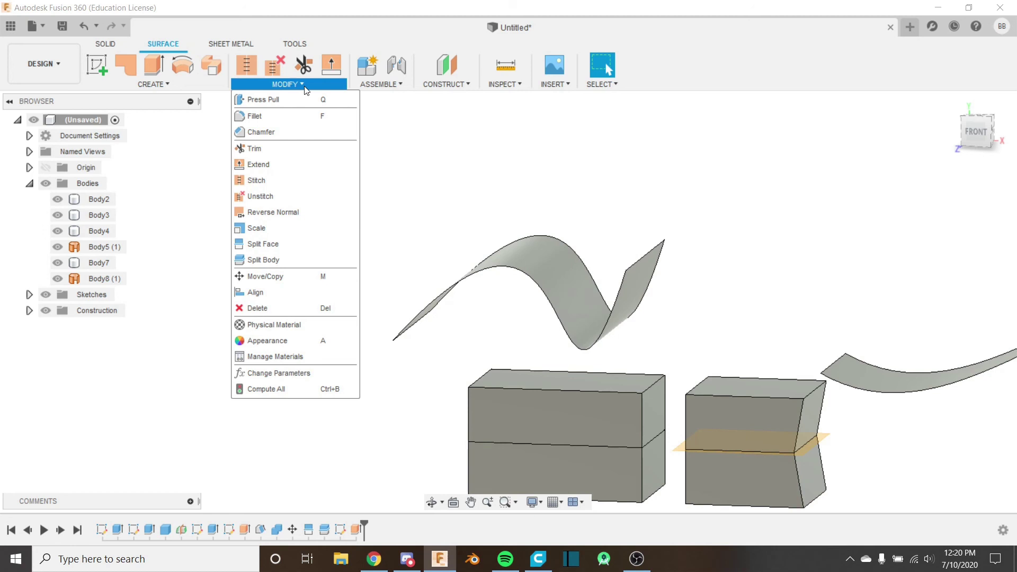
{"action": "left_click", "coordinate": [305, 87]}
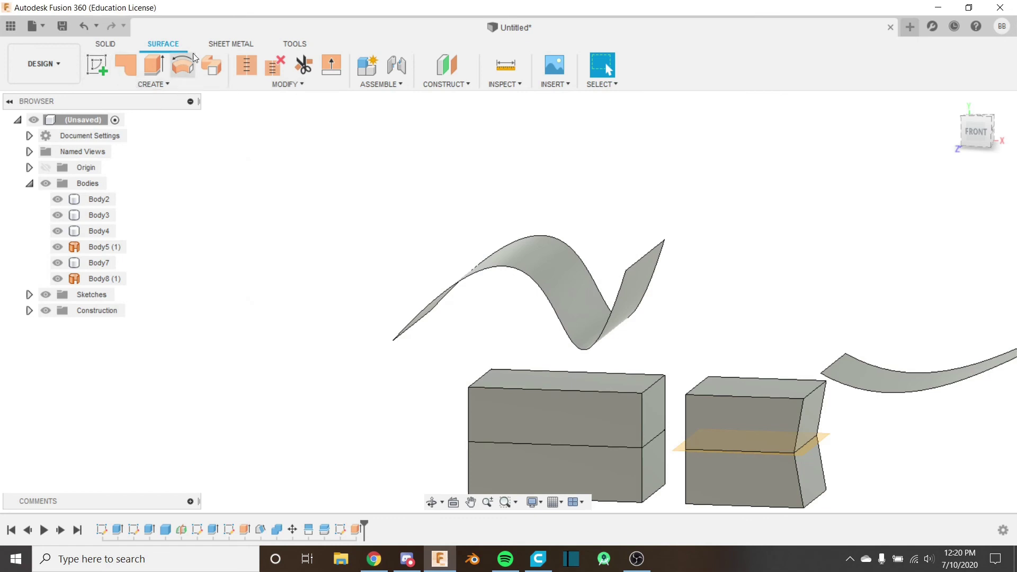
{"action": "left_click", "coordinate": [109, 45]}
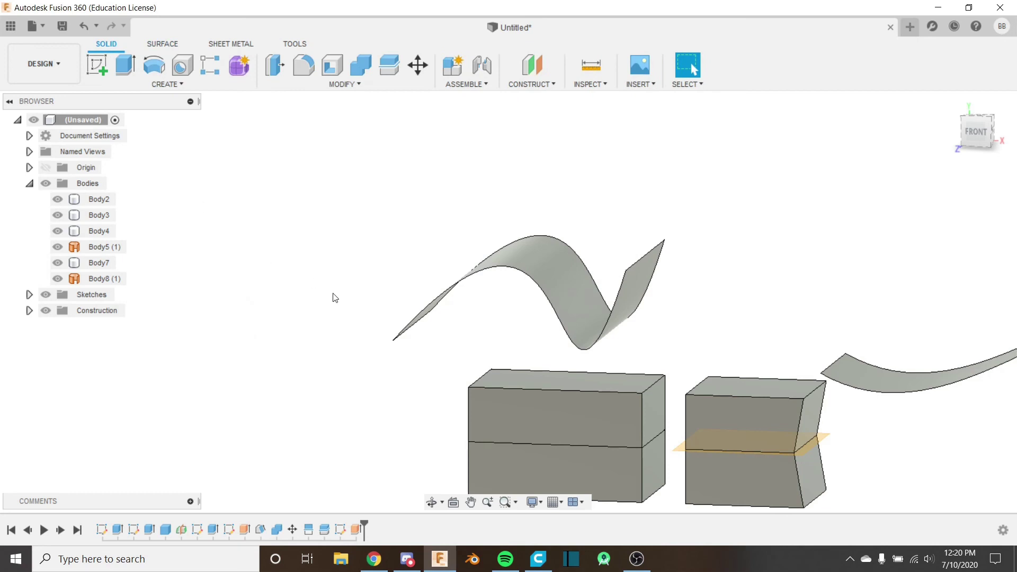
{"action": "left_click", "coordinate": [459, 83]}
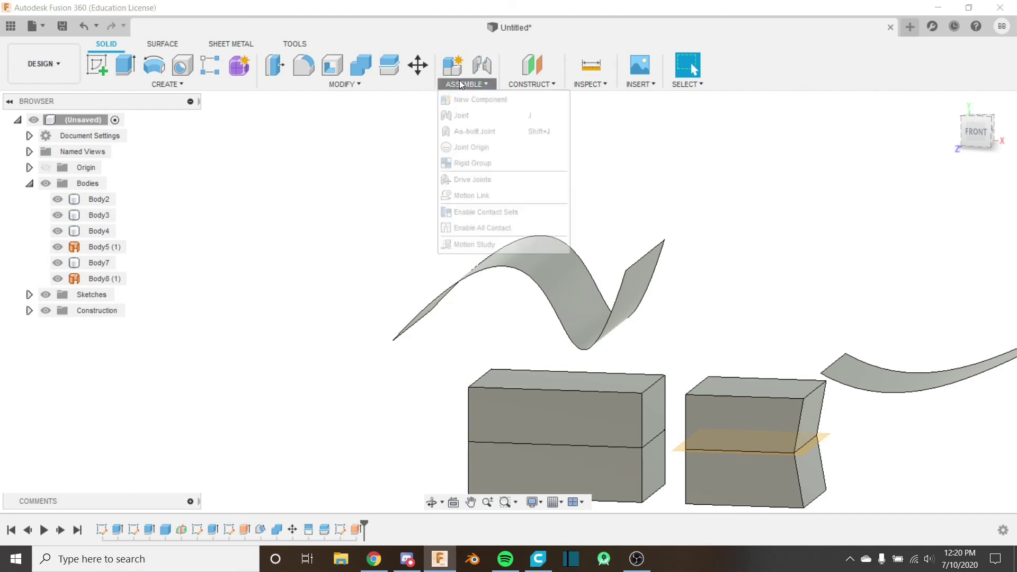
{"action": "left_click", "coordinate": [455, 87]}
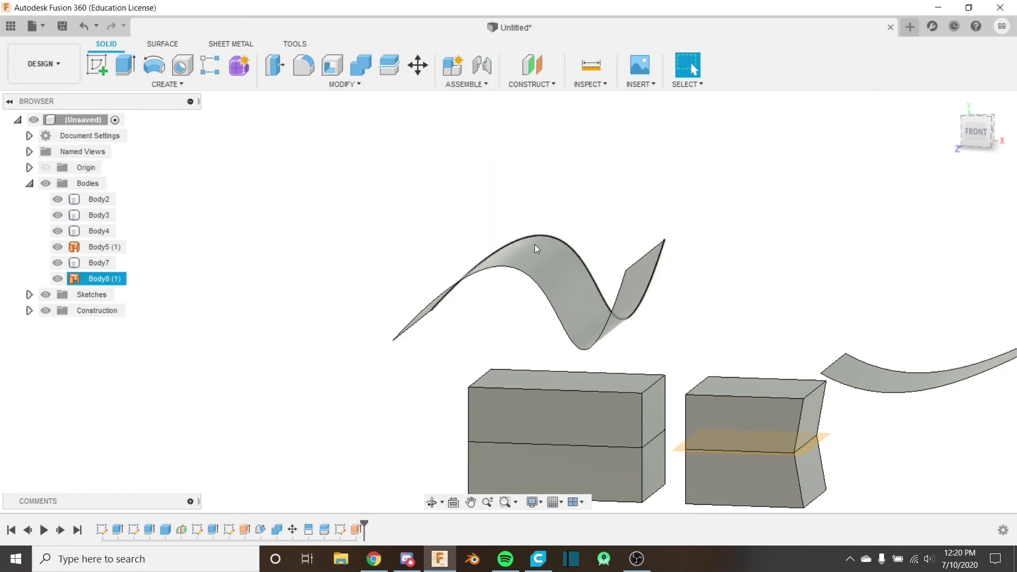
{"action": "middle_click_drag", "start_coordinate": [544, 252], "coordinate": [418, 186]}
{"action": "key", "text": "Escape"}
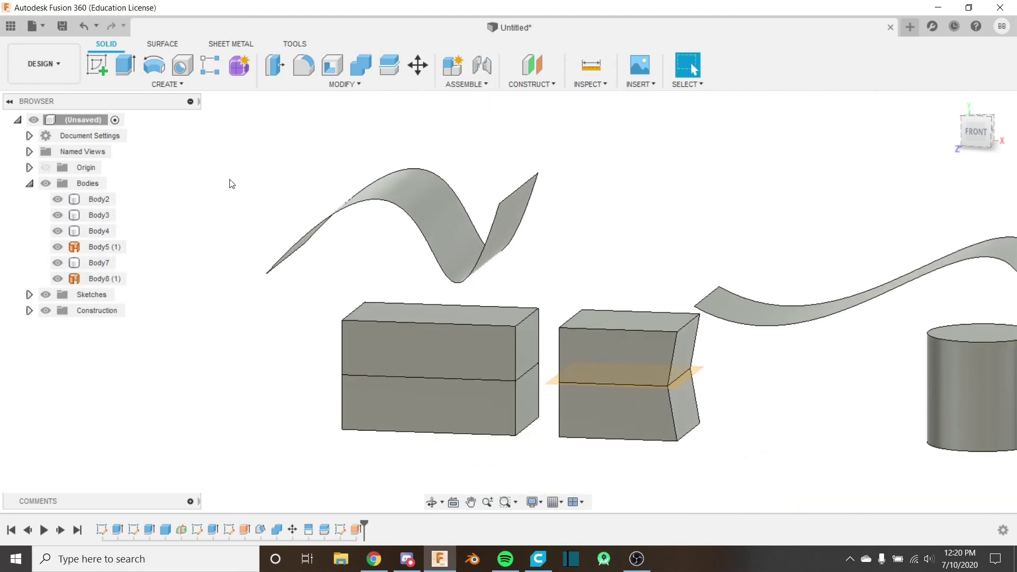